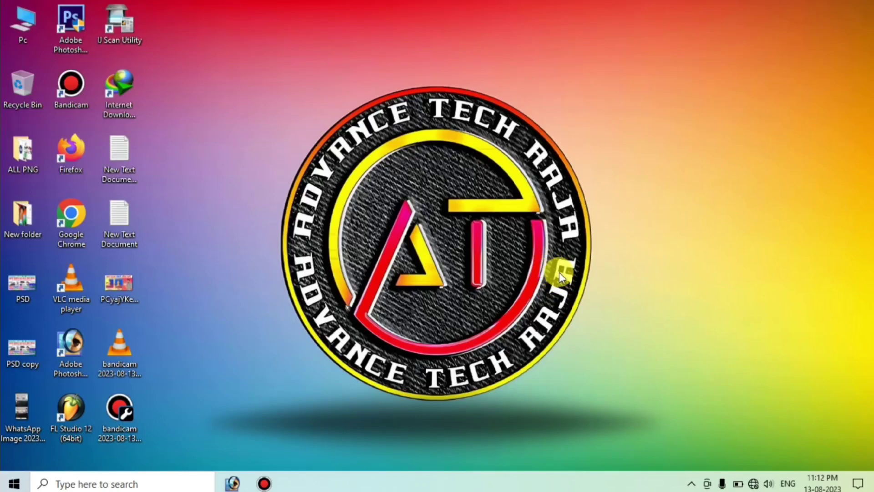
Step: Restore Photoshop and zoom in and out to review the finished banner, then fit it to the window
click(234, 484)
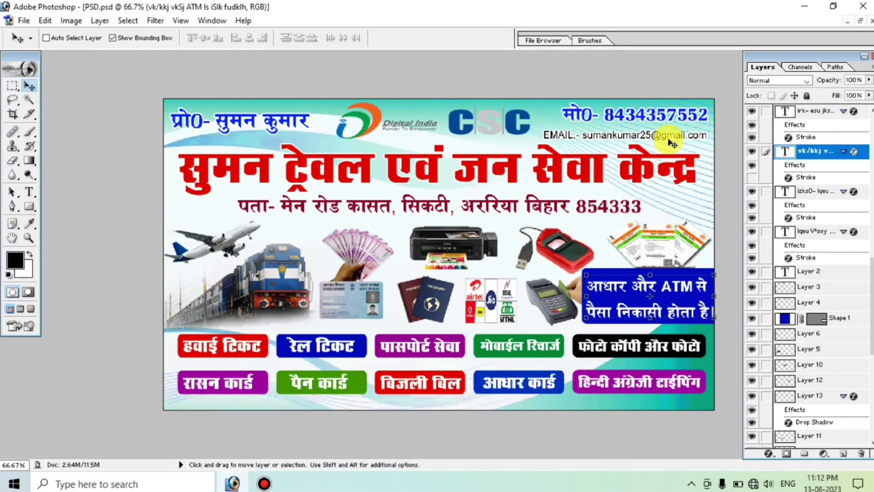
key(ctrl+0)
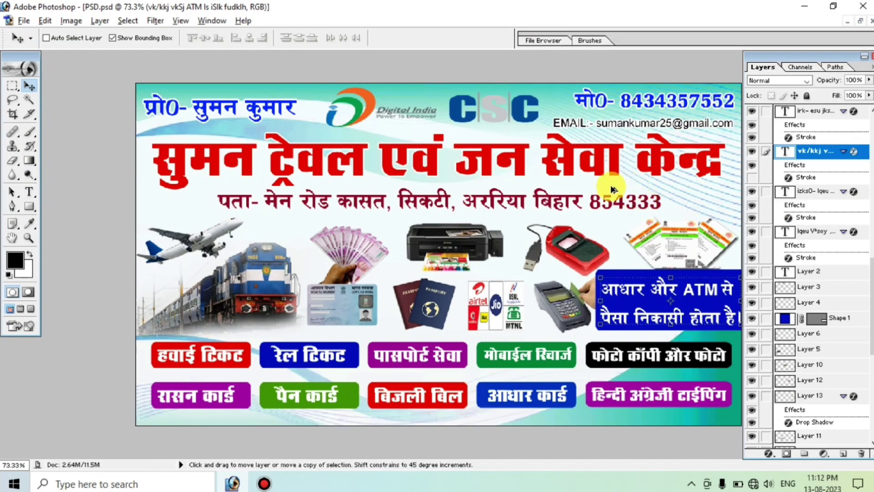
key(ctrl+alt+minus)
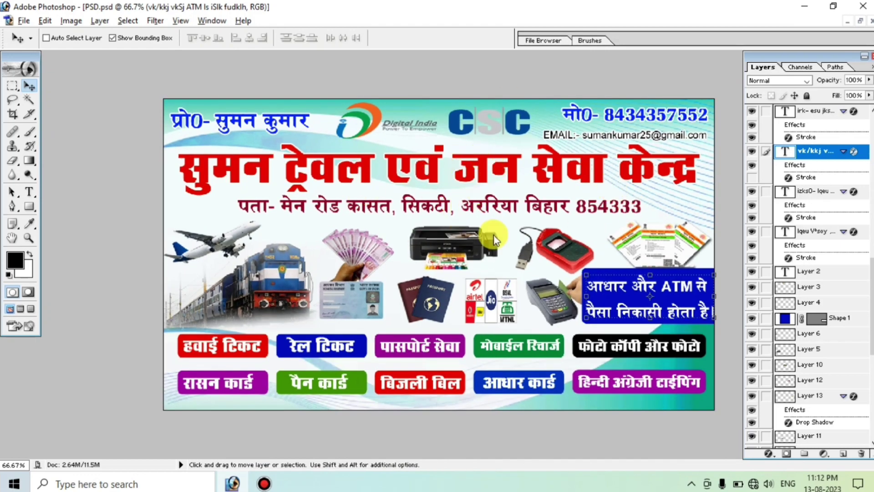
key(ctrl+alt+plus)
key(ctrl+alt+minus)
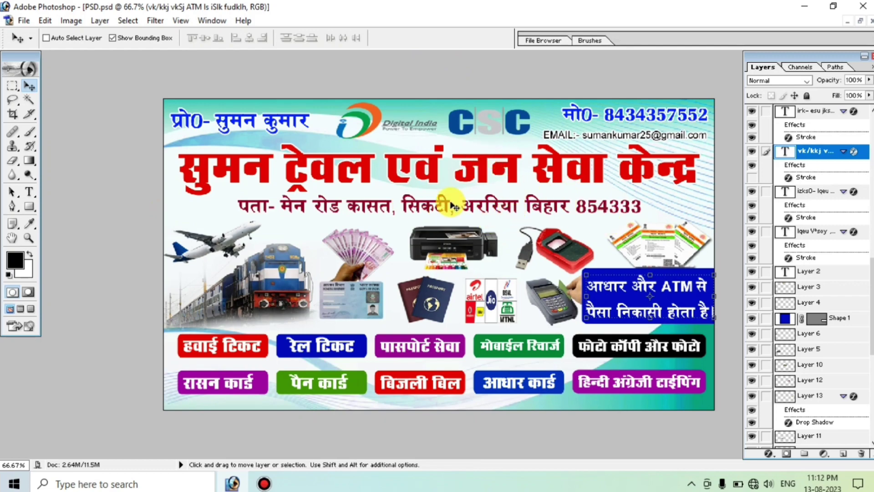
key(ctrl+alt+minus)
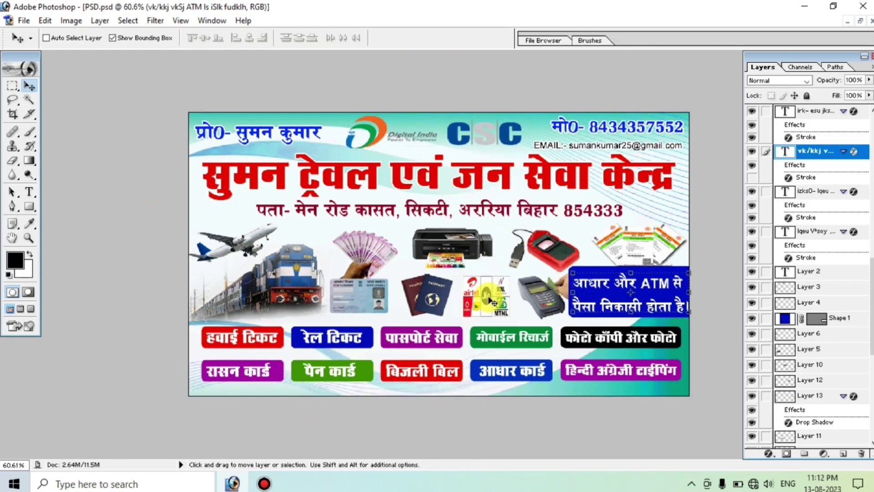
key(ctrl+alt+plus)
key(ctrl+alt+minus)
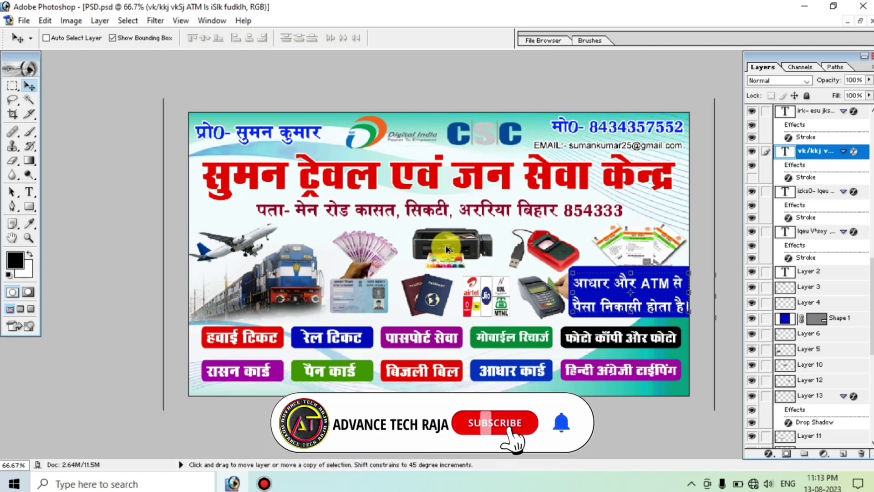
key(ctrl+plus)
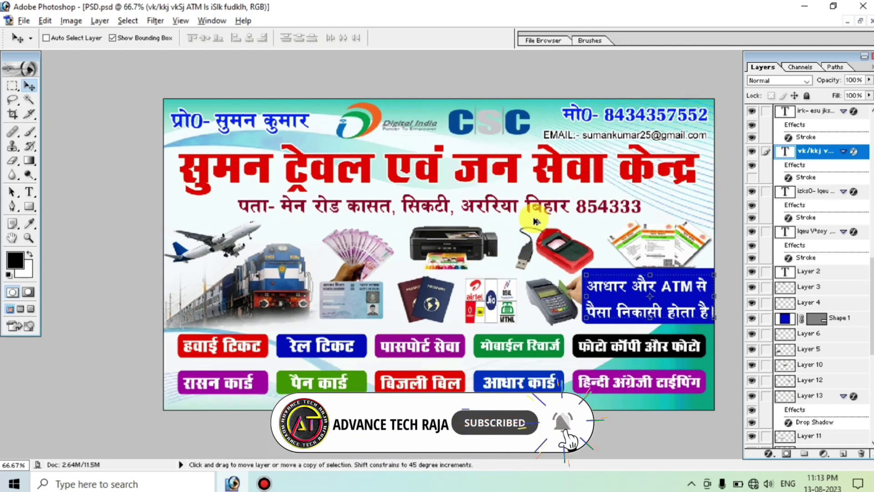
key(ctrl+0)
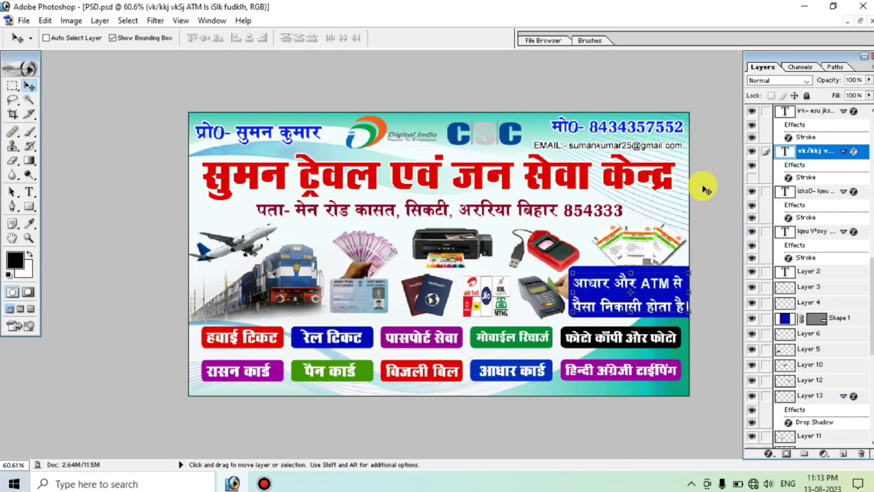
click(854, 21)
Step: Close the banner document, discarding changes, and briefly check the Window menu
click(593, 63)
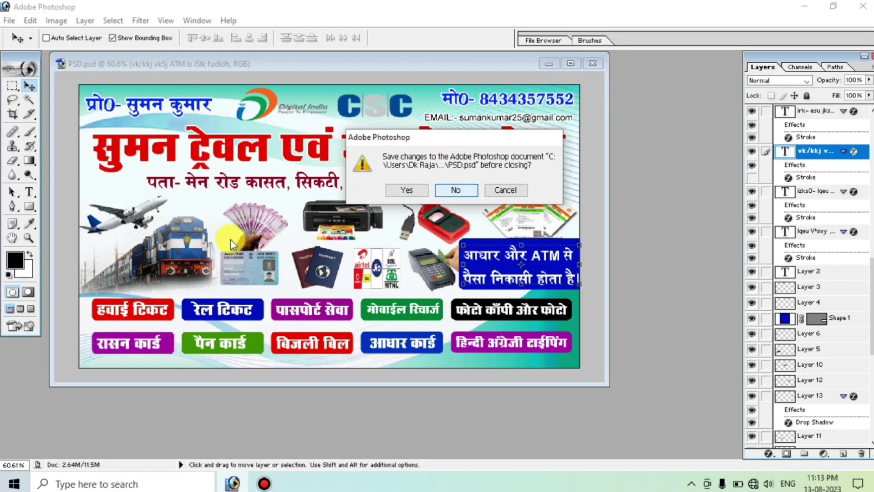
key(Return)
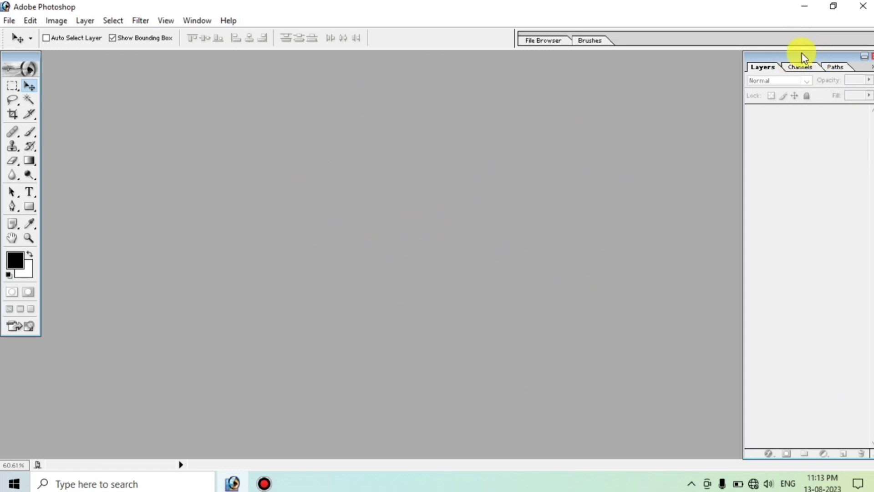
click(199, 22)
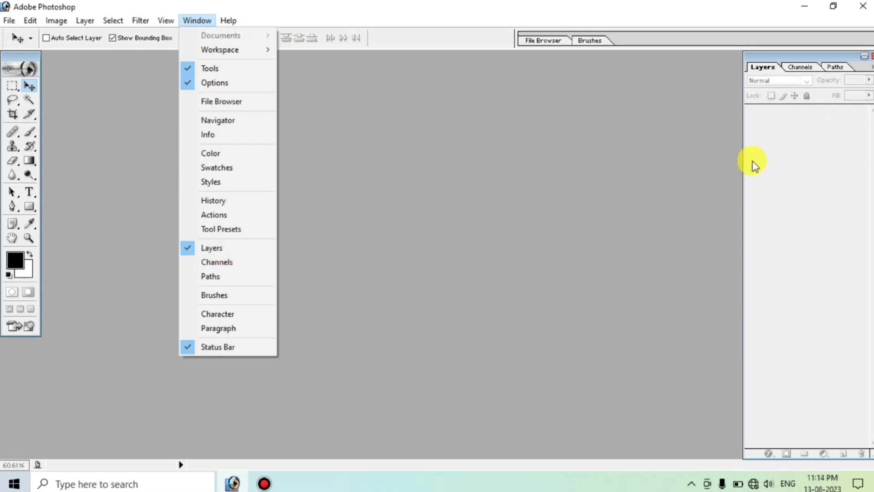
click(719, 152)
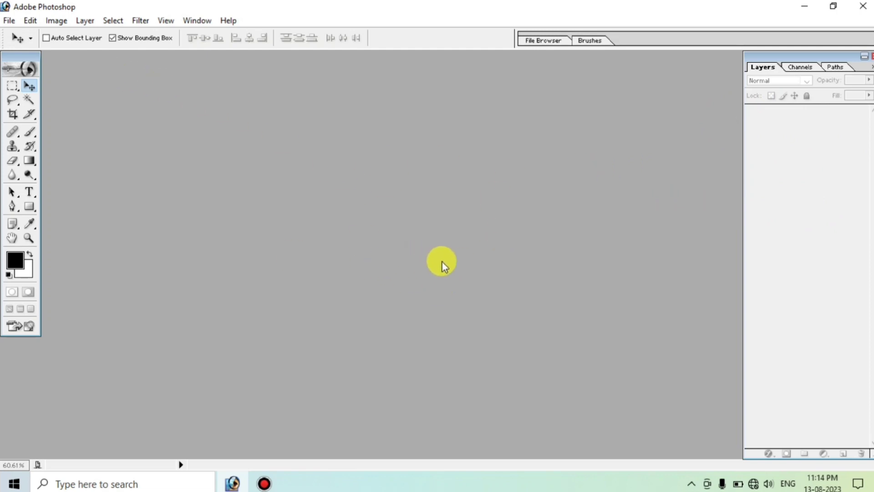
click(9, 22)
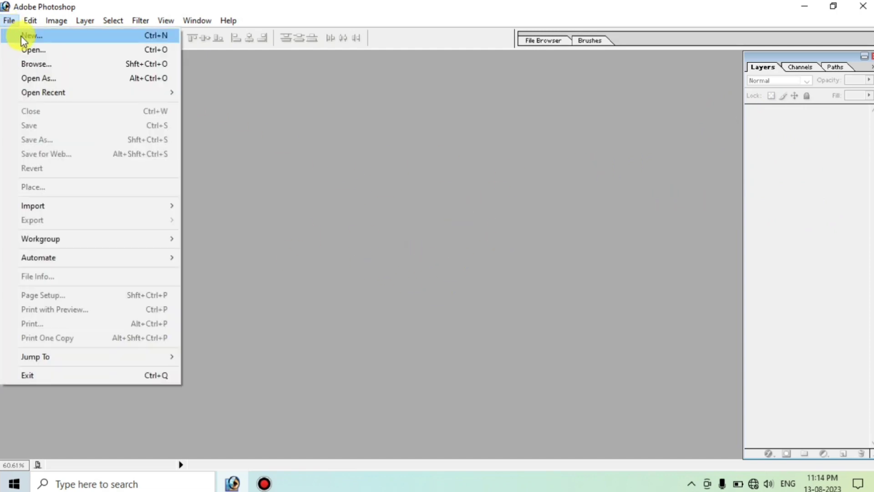
Step: Open the New document dialog with Ctrl+N and choose the Custom preset
click(20, 34)
click(563, 140)
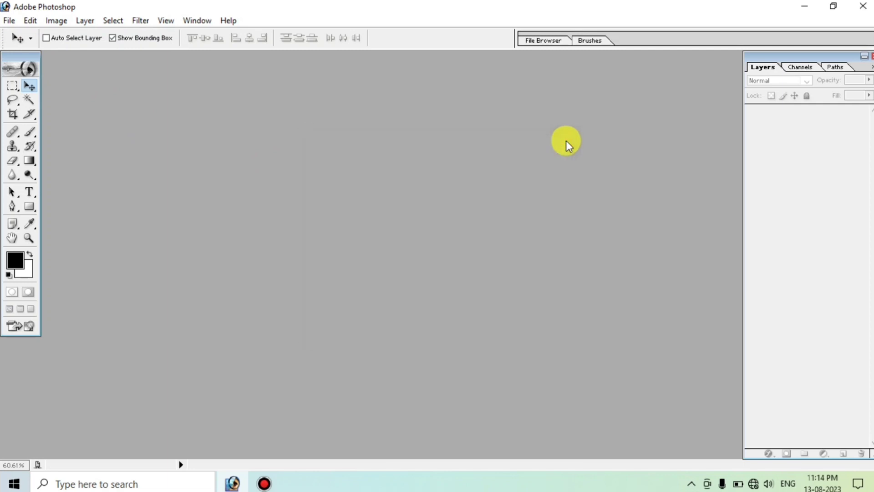
key(ctrl+n)
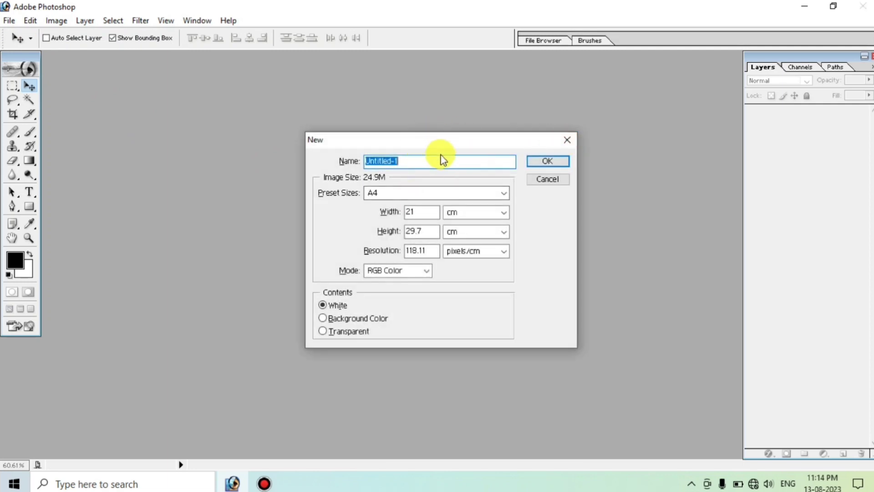
mouse_move(441, 140)
mouse_down()
mouse_move(396, 166)
mouse_move(410, 166)
mouse_up()
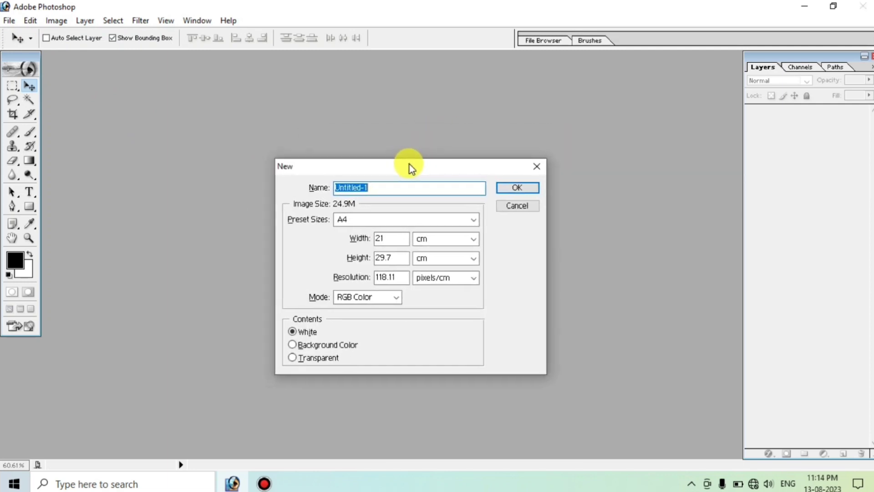
click(425, 222)
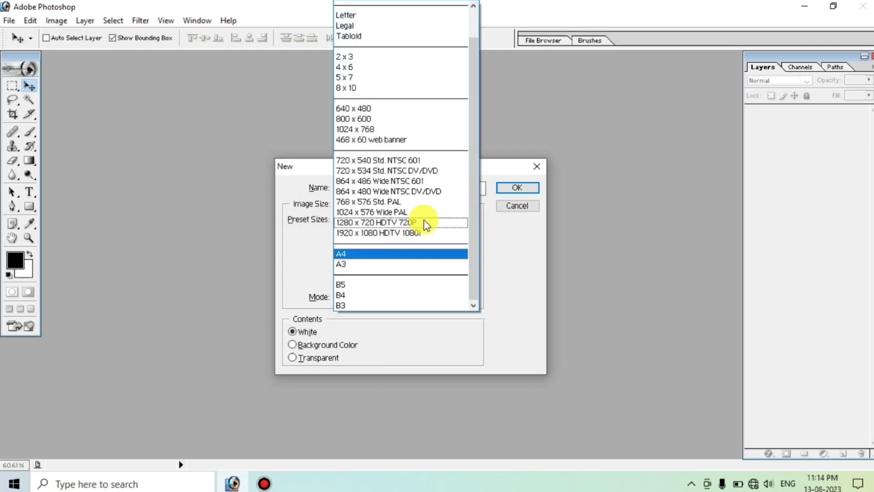
scroll(425, 223, up, 1)
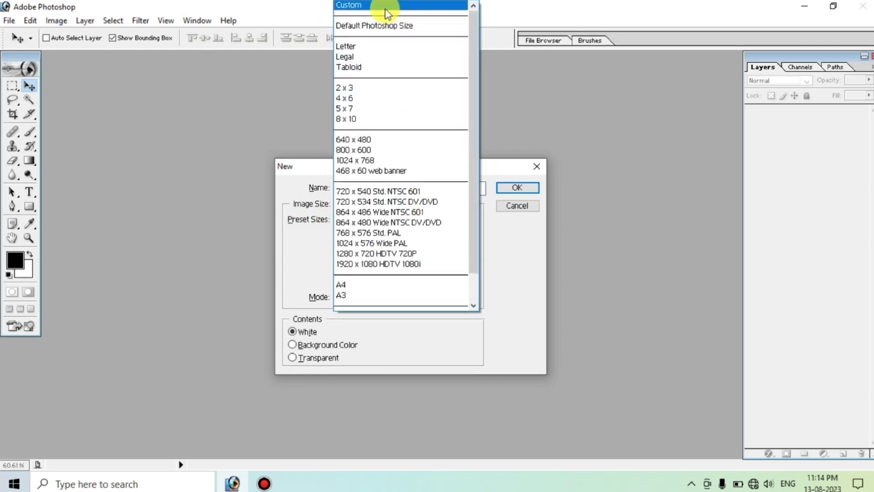
click(404, 6)
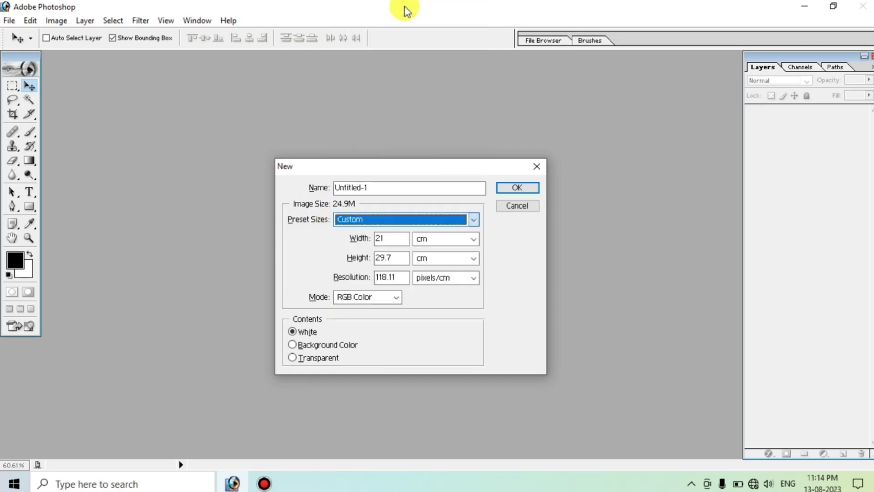
drag(419, 166, 406, 137)
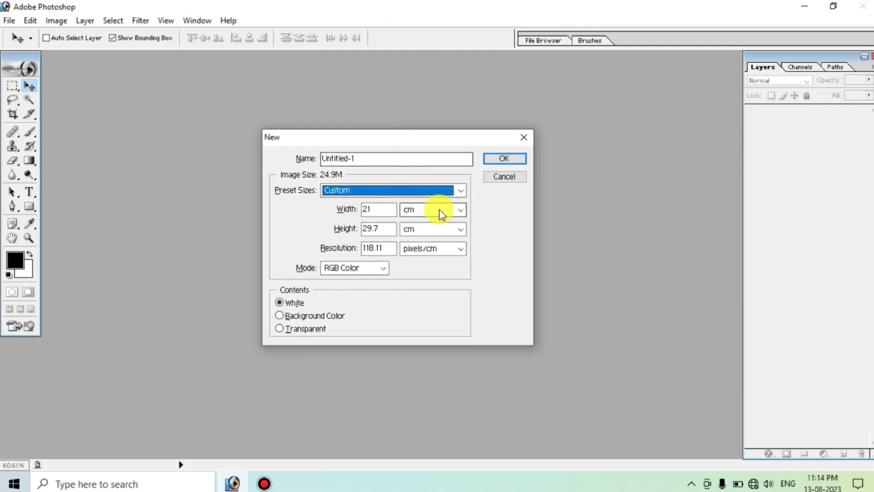
Step: Create a 96 × 54 inch, 150 pixels/inch, RGB document with a white background
click(448, 218)
click(439, 233)
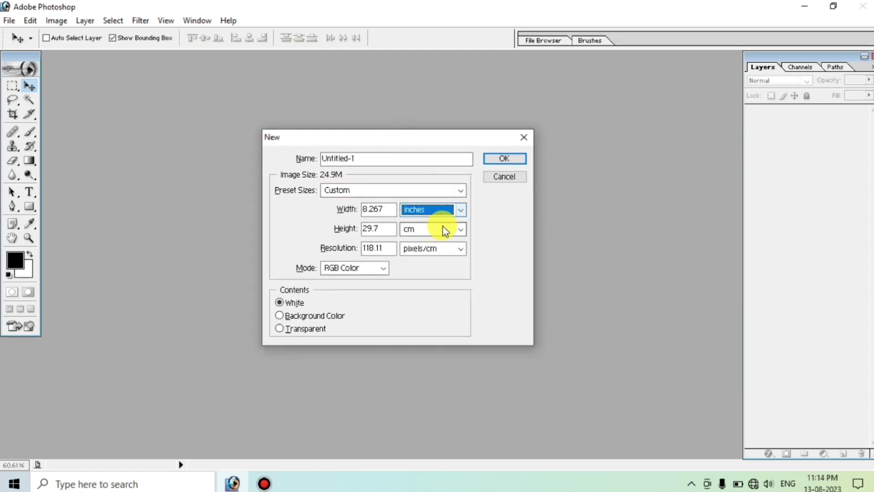
click(436, 254)
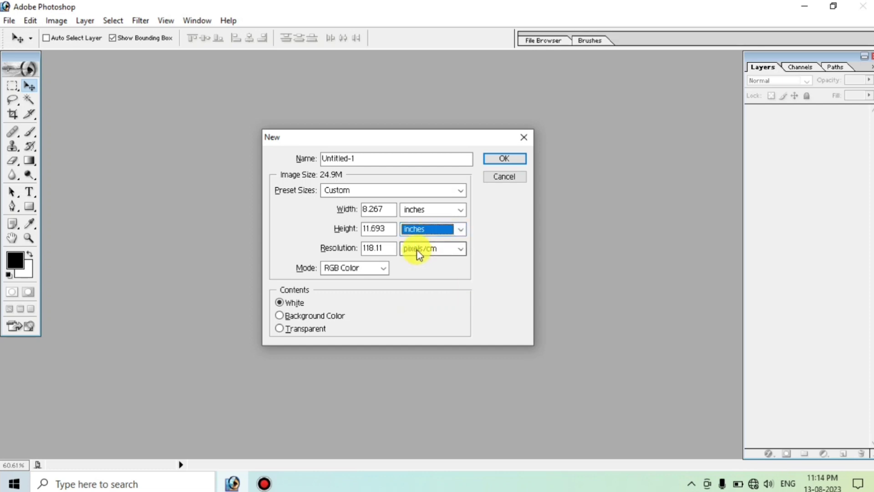
click(446, 262)
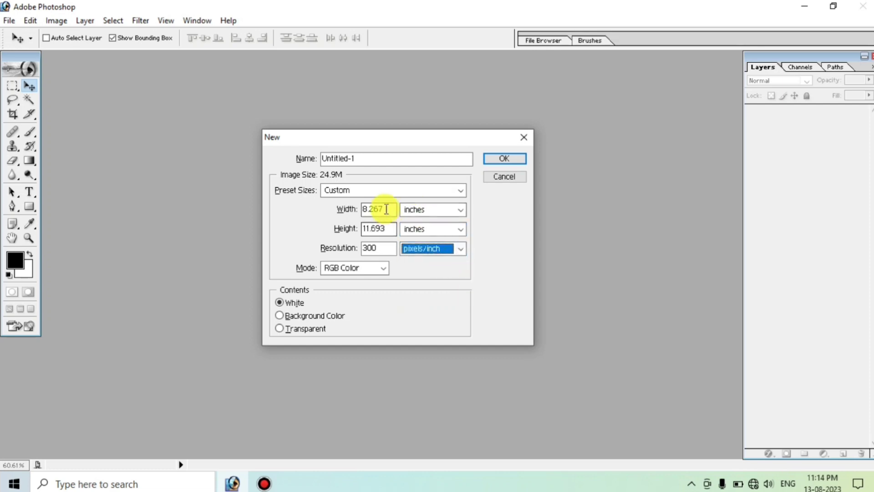
drag(386, 209, 347, 208)
text(96)
text(54)
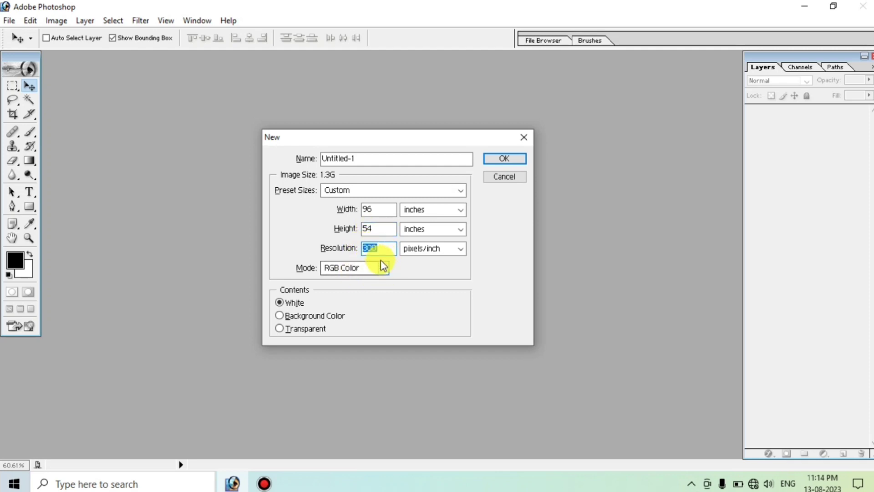
text(150)
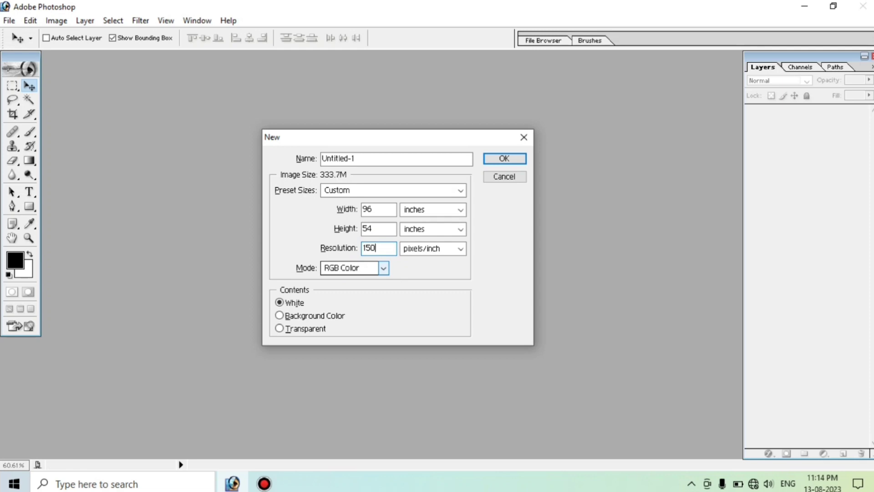
click(371, 272)
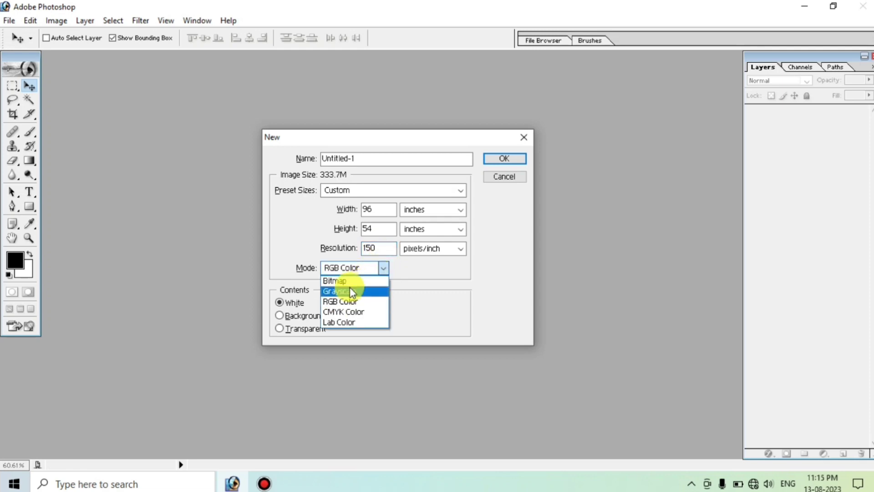
click(344, 303)
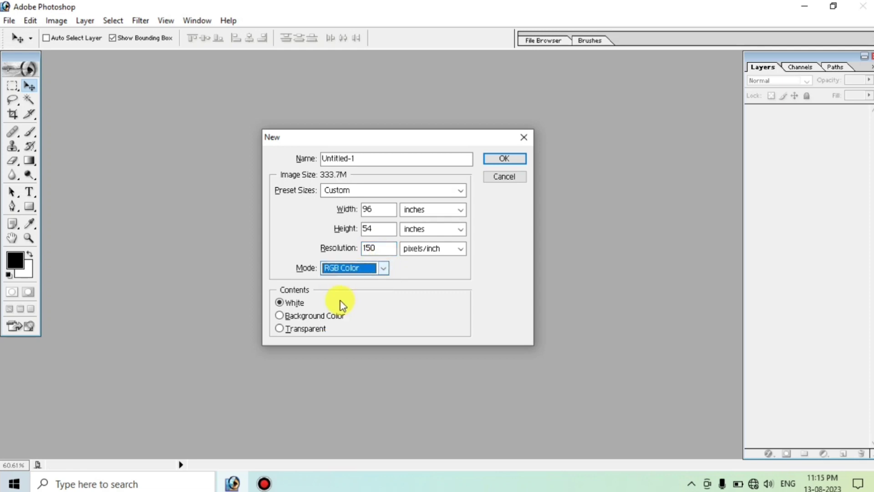
click(288, 302)
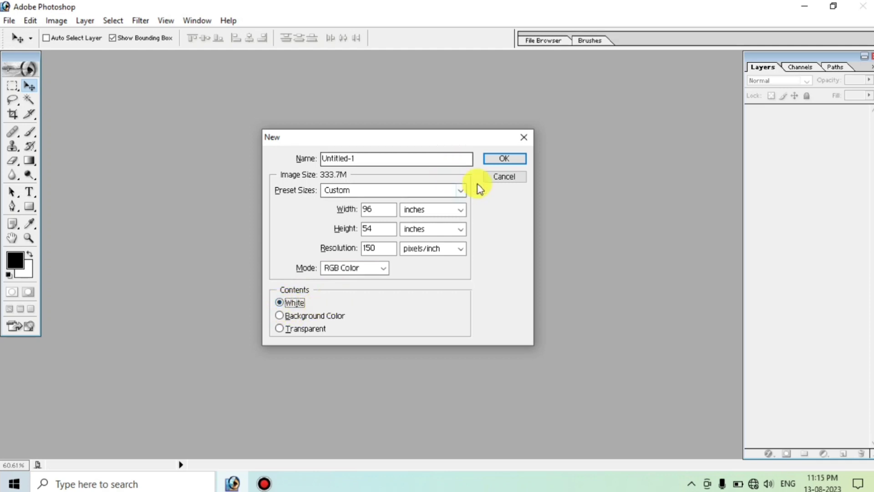
click(501, 160)
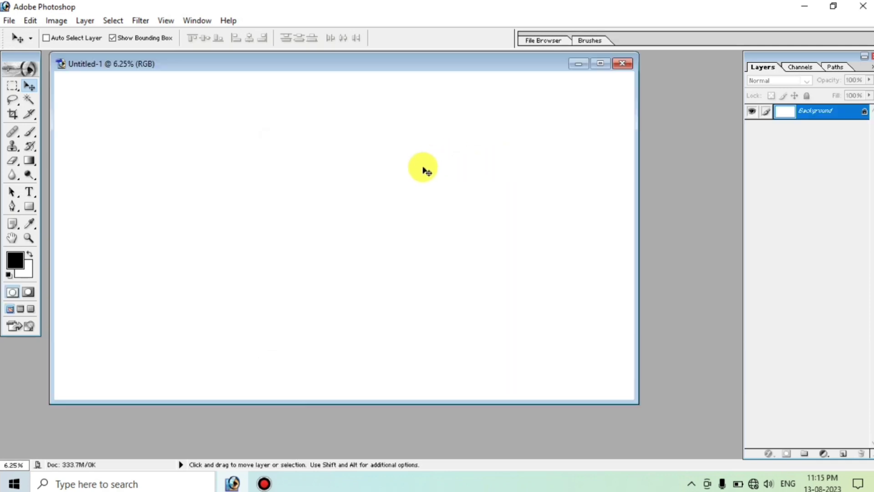
Step: Maximize the blank canvas, zoom out, and select the green curve frame image in the ALL PNG folder
double_click(513, 69)
key(ctrl+minus)
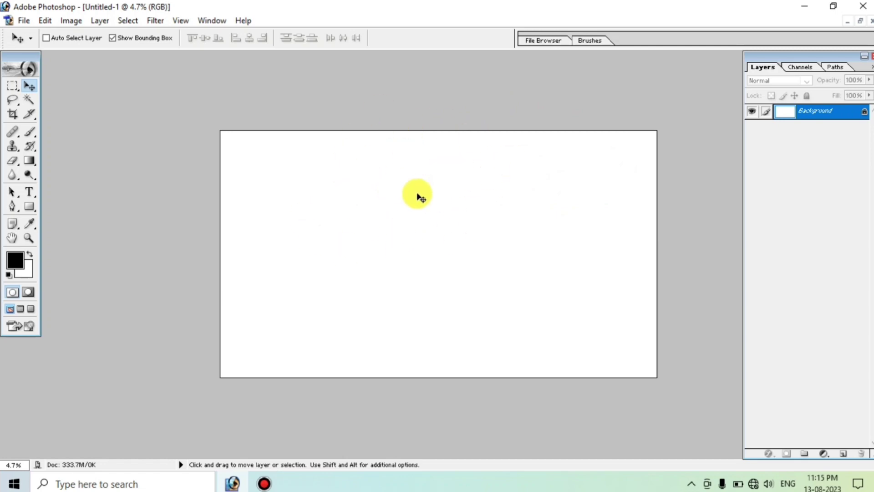
click(24, 20)
click(42, 48)
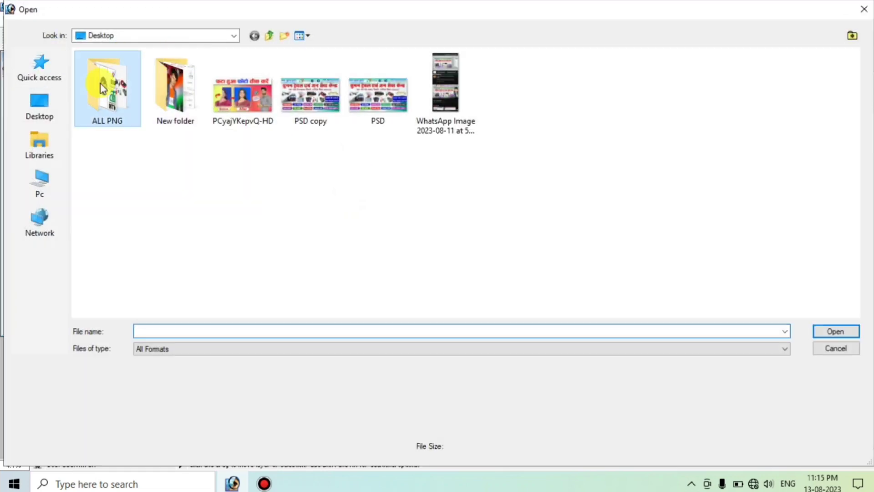
double_click(103, 88)
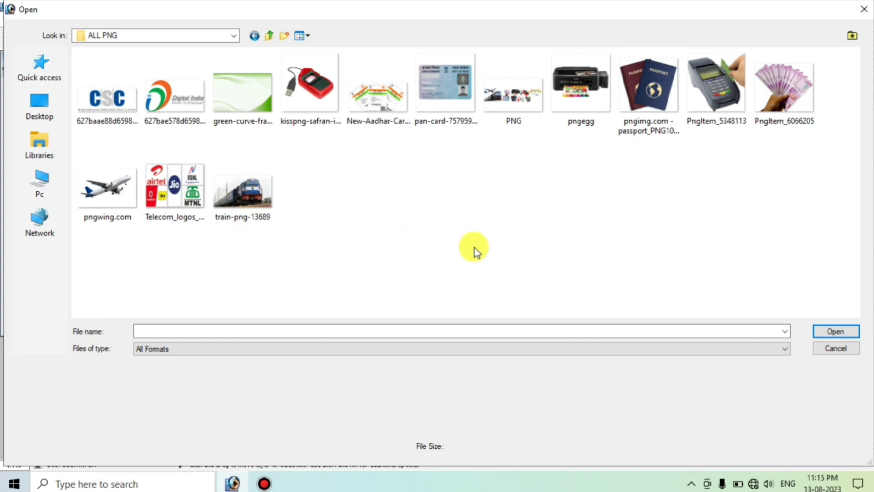
click(244, 89)
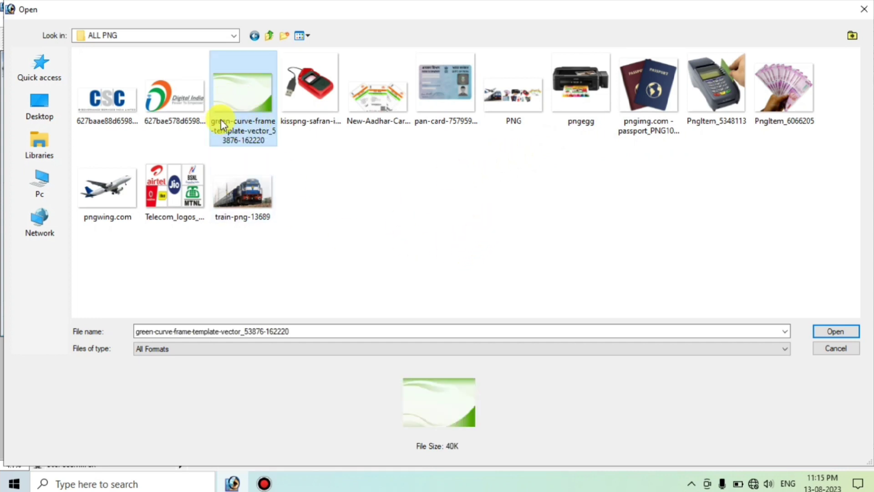
Step: Open the green frame image, drag it onto Untitled-1, and close the source window
click(818, 332)
mouse_move(353, 74)
mouse_down()
mouse_move(677, 130)
mouse_move(560, 107)
mouse_up()
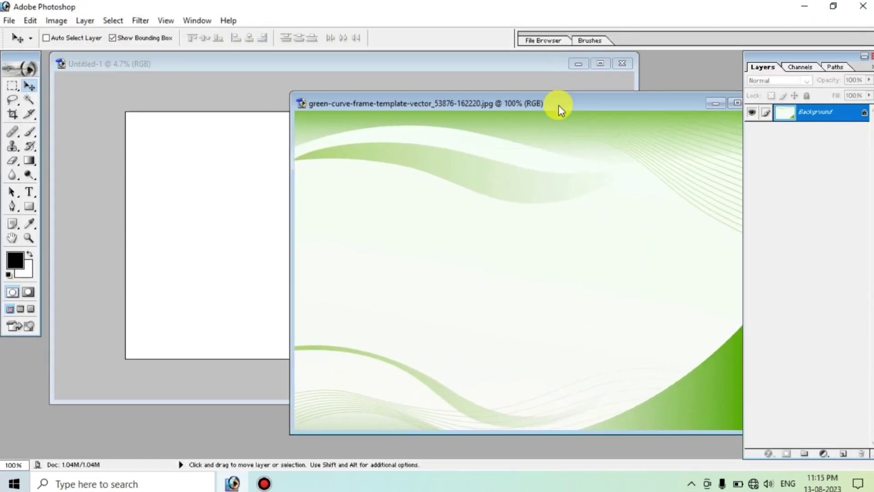
drag(610, 193, 213, 220)
click(687, 121)
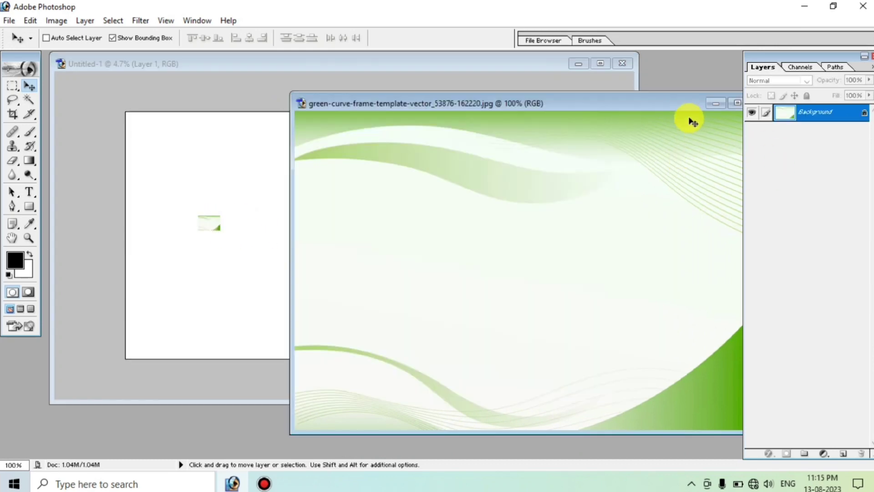
drag(582, 129, 629, 129)
click(661, 124)
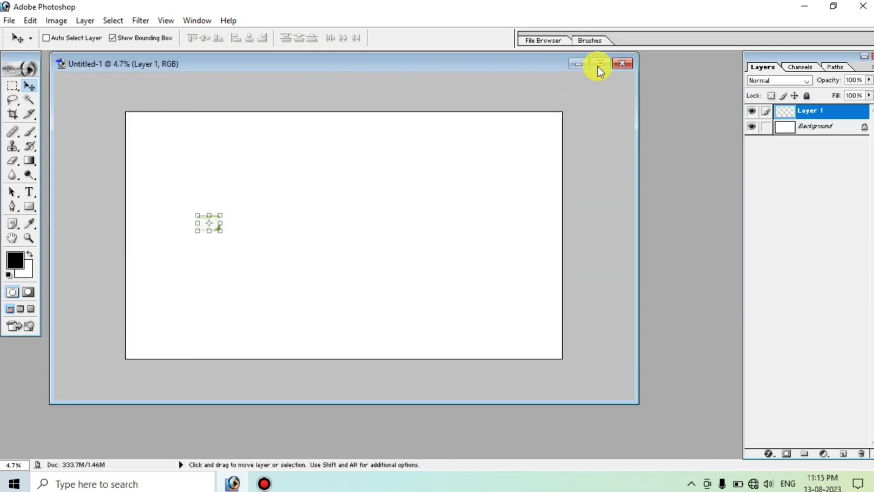
click(600, 63)
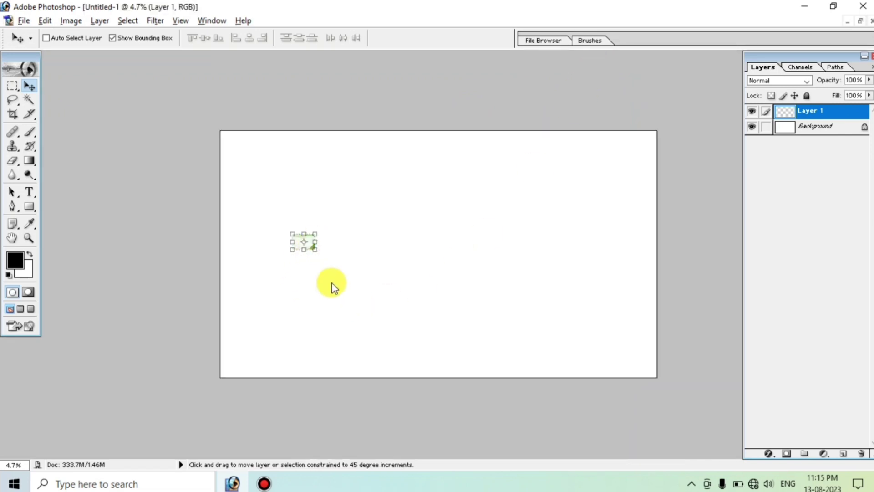
Step: Free Transform the green frame layer to fill the whole canvas and commit it
drag(315, 250, 430, 339)
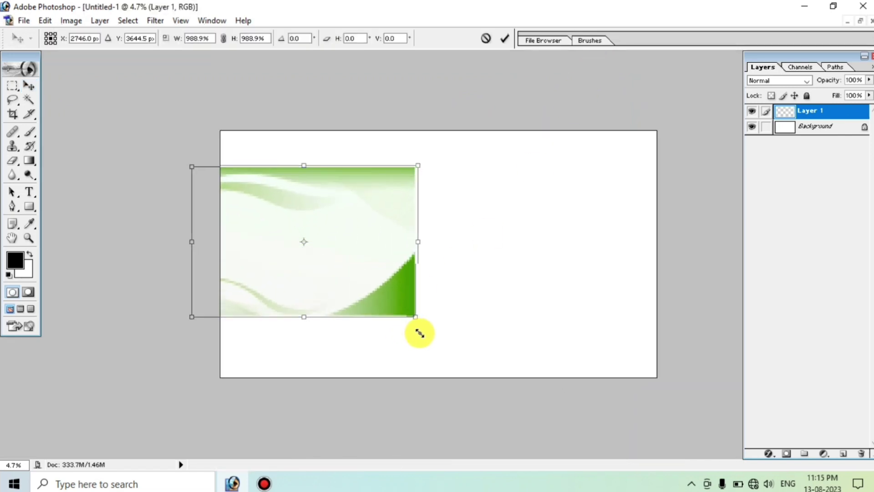
mouse_move(384, 250)
mouse_down()
mouse_move(440, 203)
mouse_move(657, 216)
mouse_up()
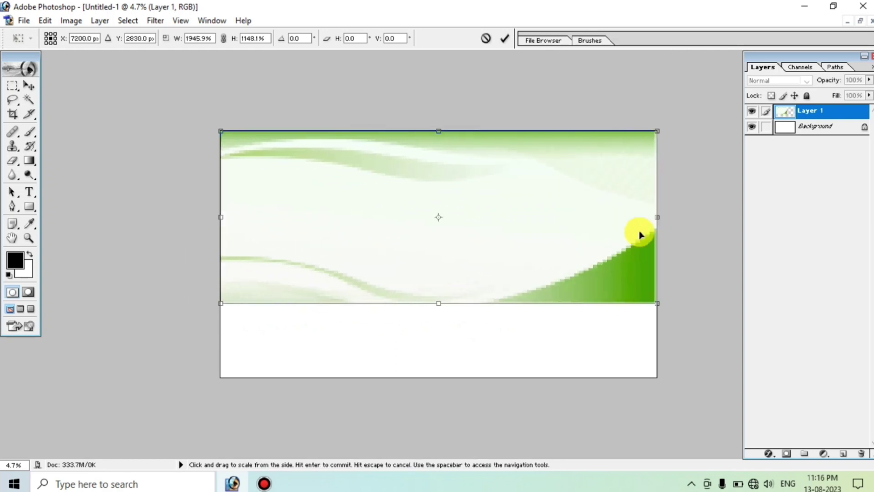
drag(467, 311, 465, 377)
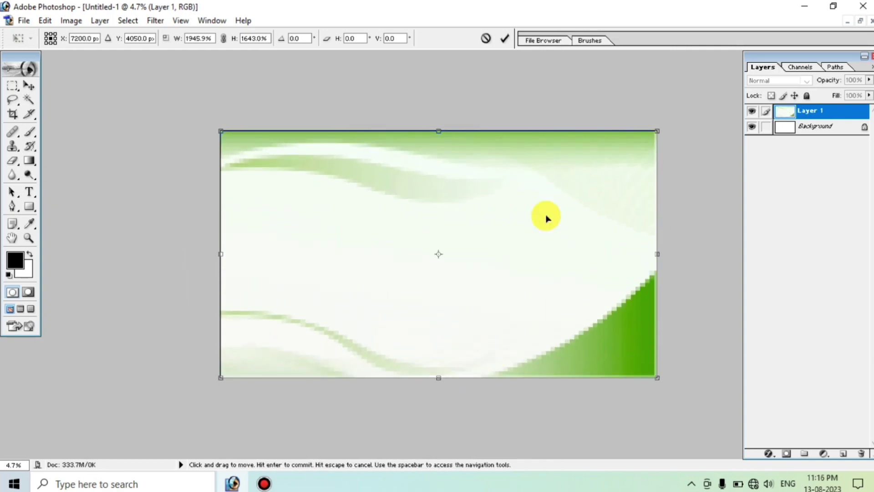
click(507, 40)
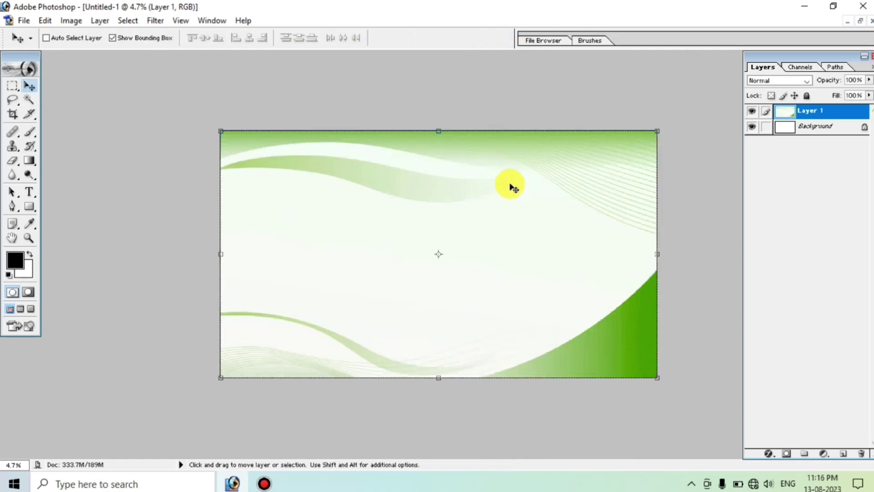
key(ctrl+plus)
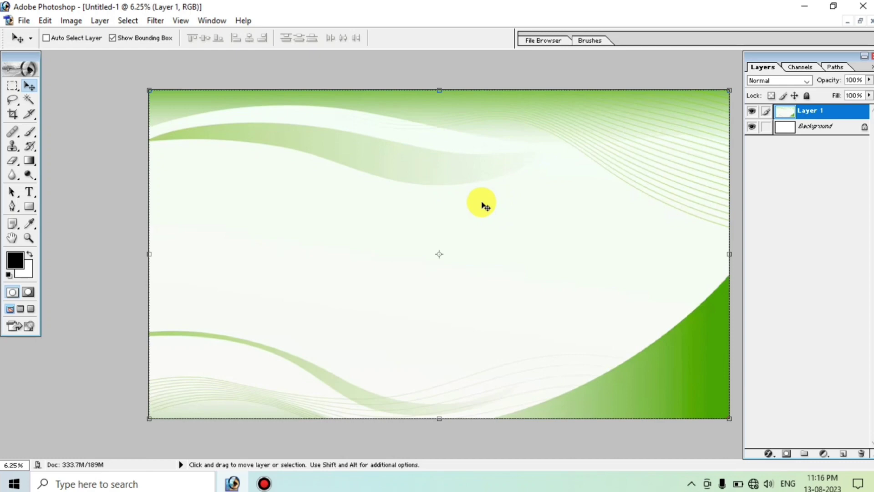
key(ctrl+u)
drag(697, 107, 471, 221)
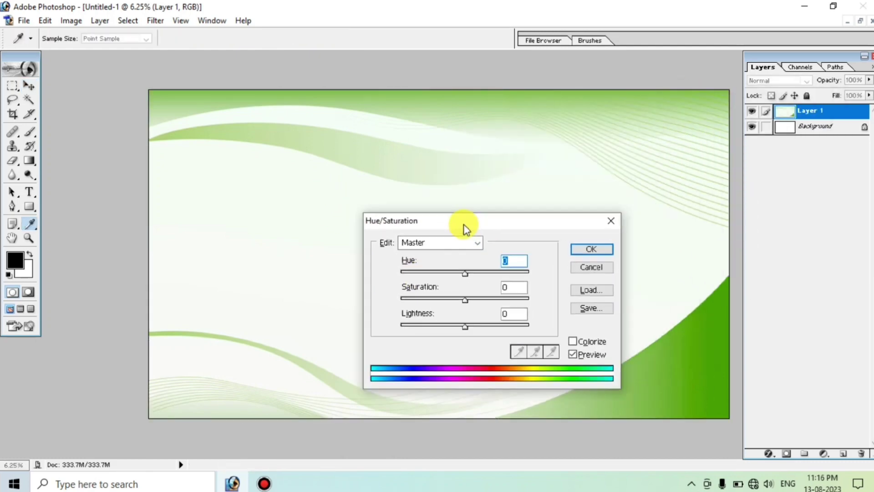
Step: Shift the background hue from green to teal and apply Lock All to that layer
drag(465, 276, 507, 278)
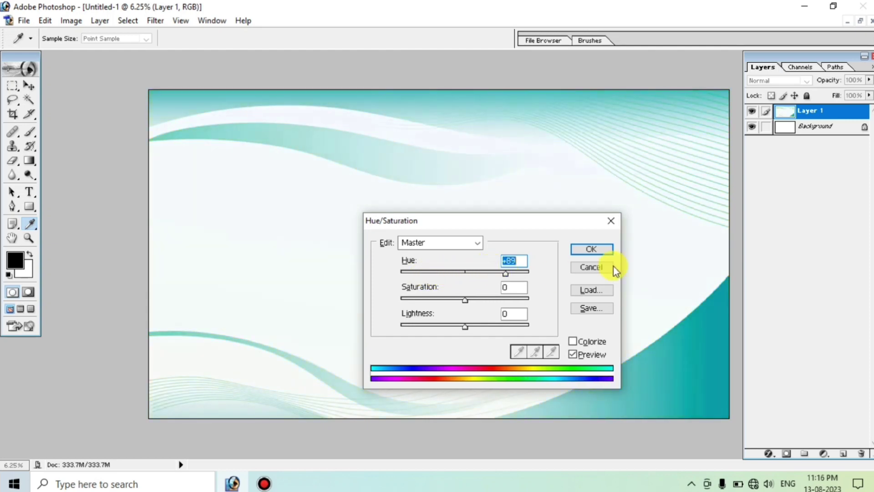
key(Escape)
key(v)
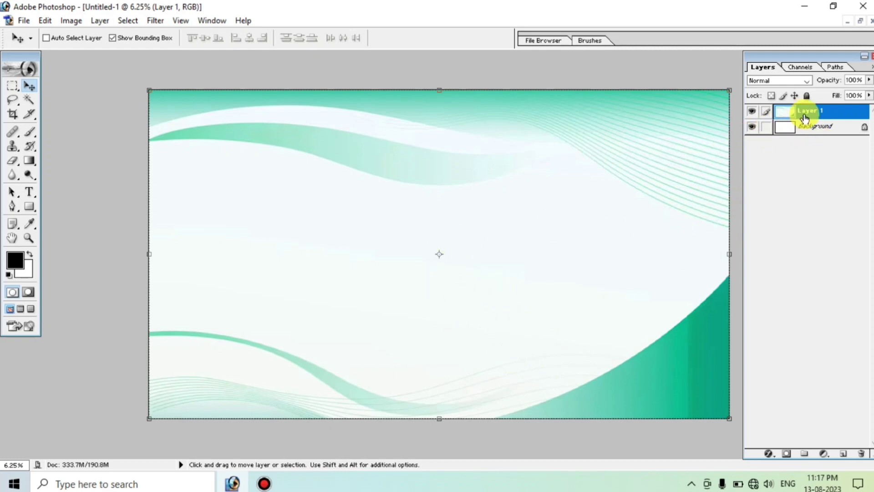
click(807, 95)
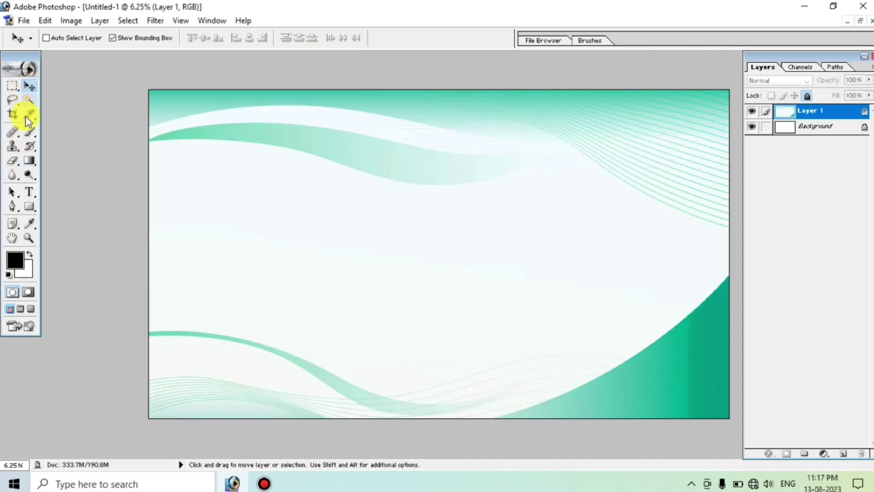
Step: Choose the Type tool with a dark red text colour and start text on the banner's left side
click(29, 192)
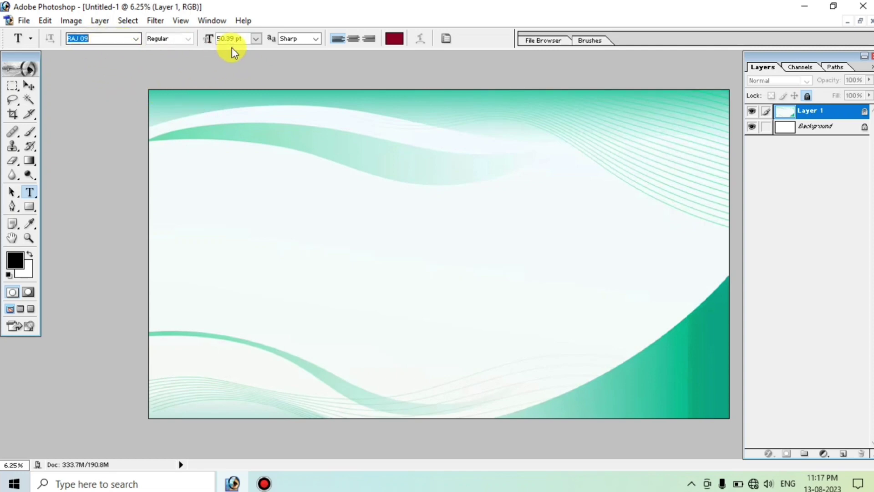
click(256, 41)
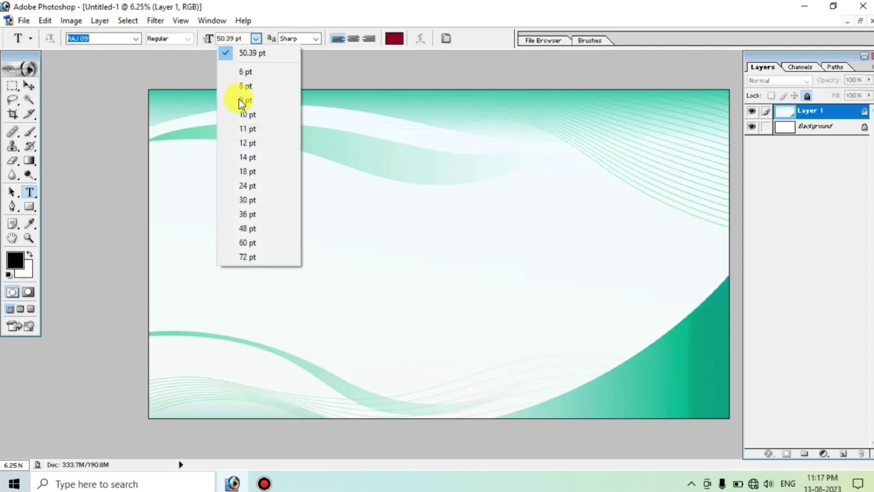
click(283, 6)
click(395, 39)
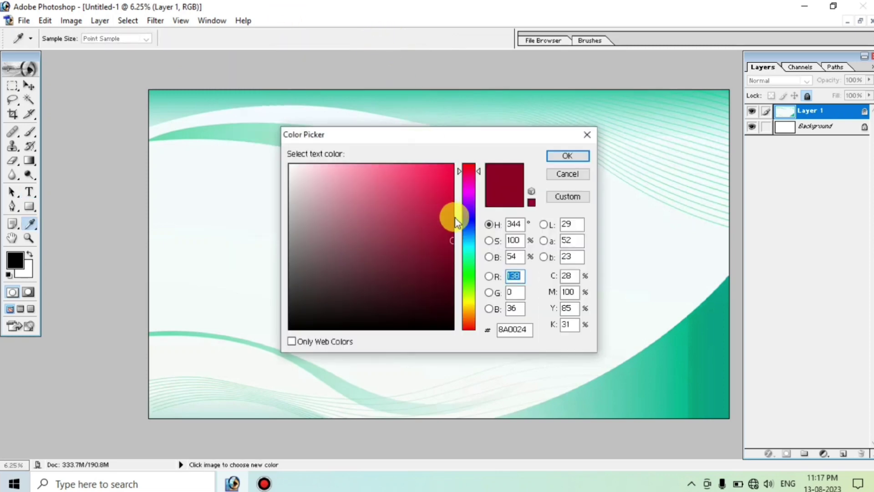
drag(452, 204, 455, 216)
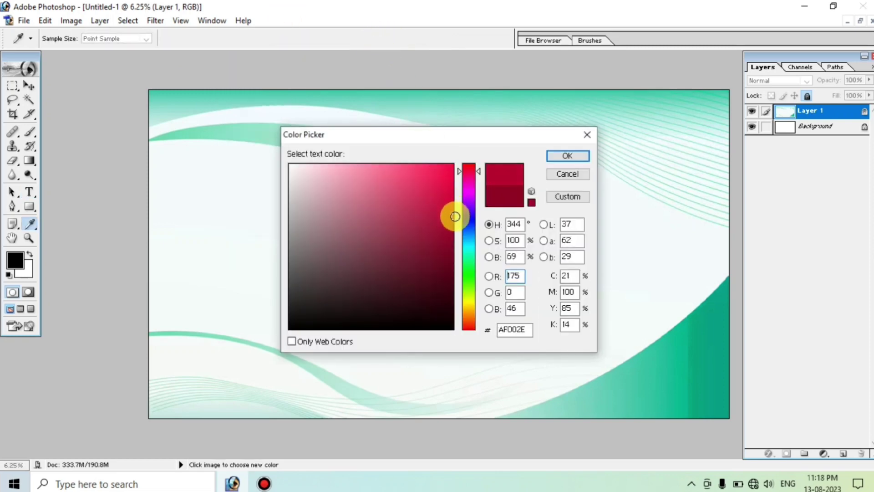
click(566, 156)
click(250, 232)
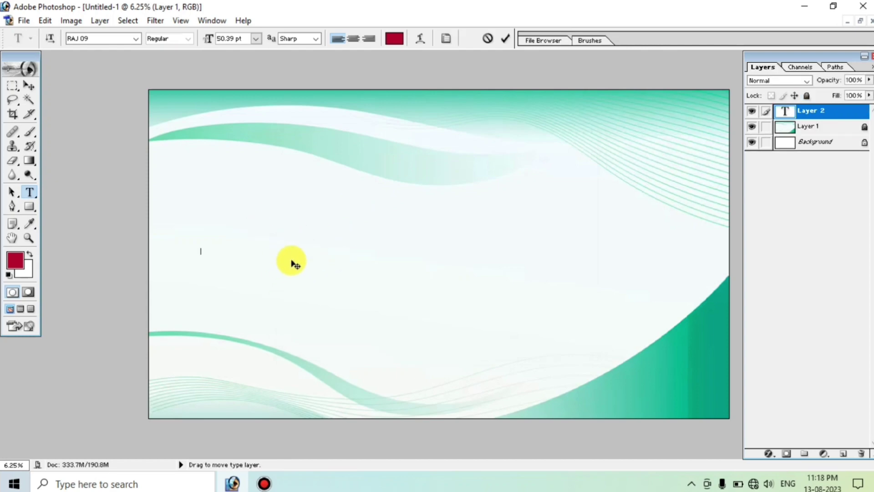
Step: Type the Hindi heading 'सुमन ट्रेवल एवं जन सेवा केन्द्र' at size 400, enlarge it, and move it up
click(250, 39)
text(120)
key(Return)
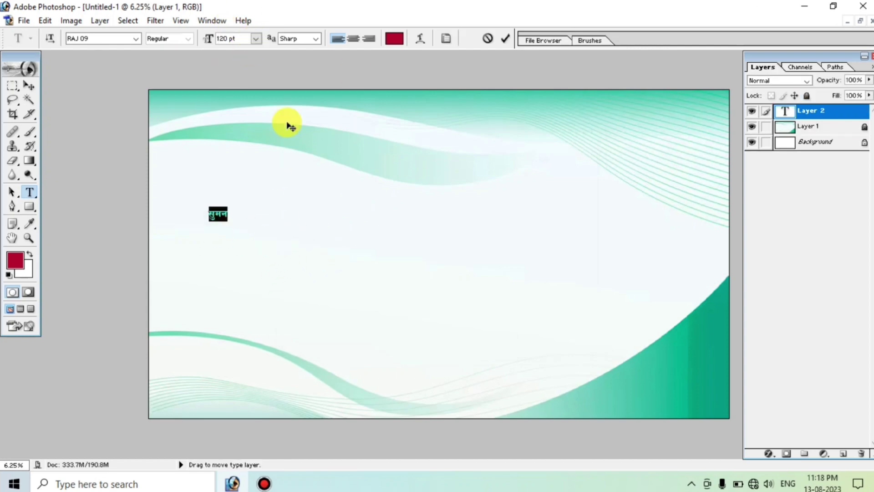
text(400)
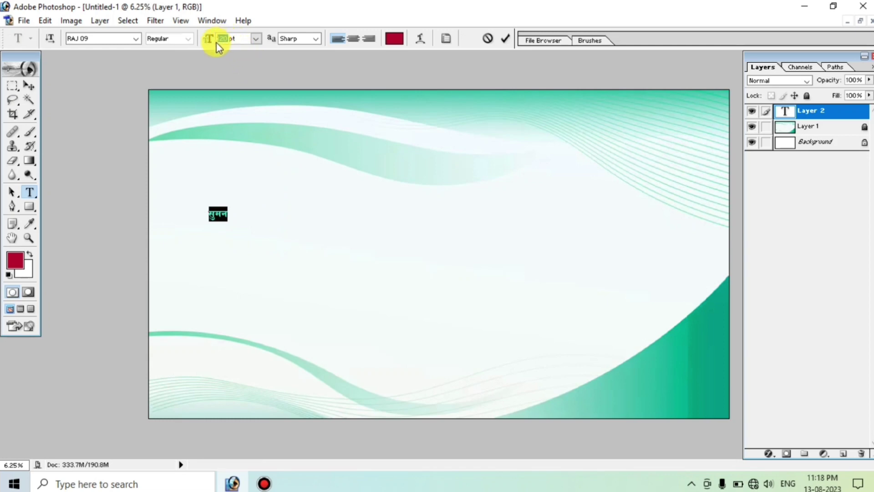
key(Return)
text(टे)
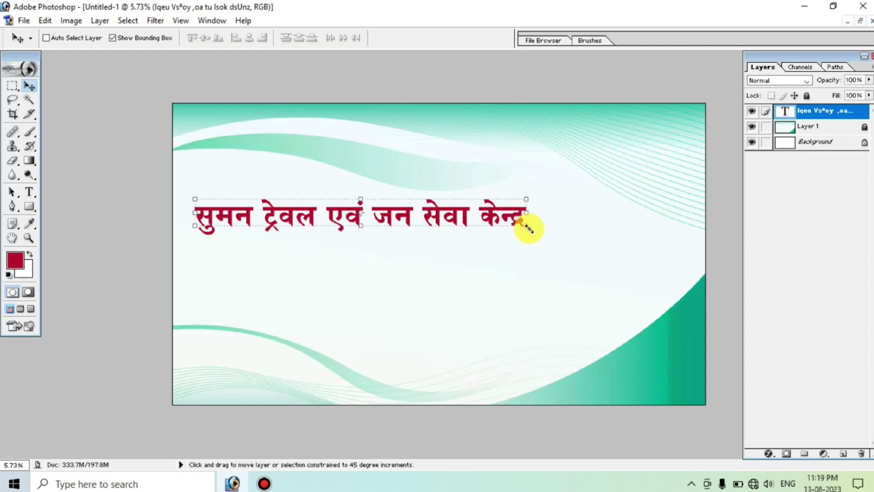
drag(528, 227, 692, 289)
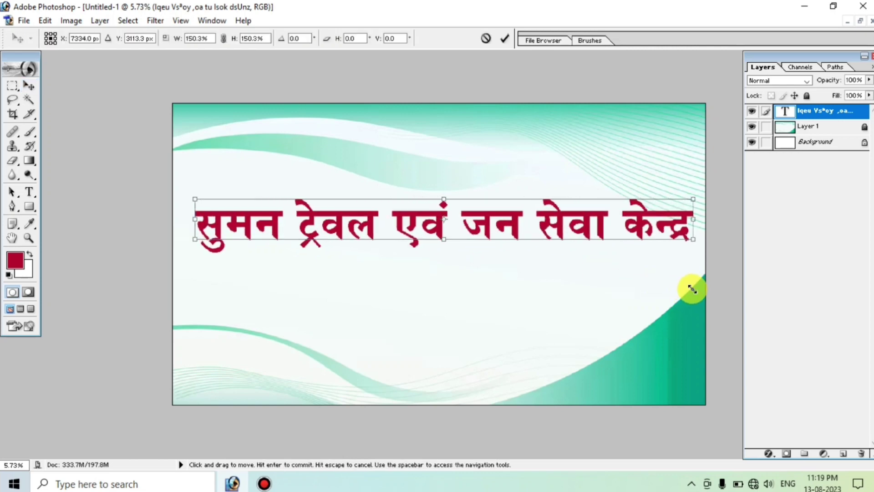
key(Return)
drag(654, 228, 649, 178)
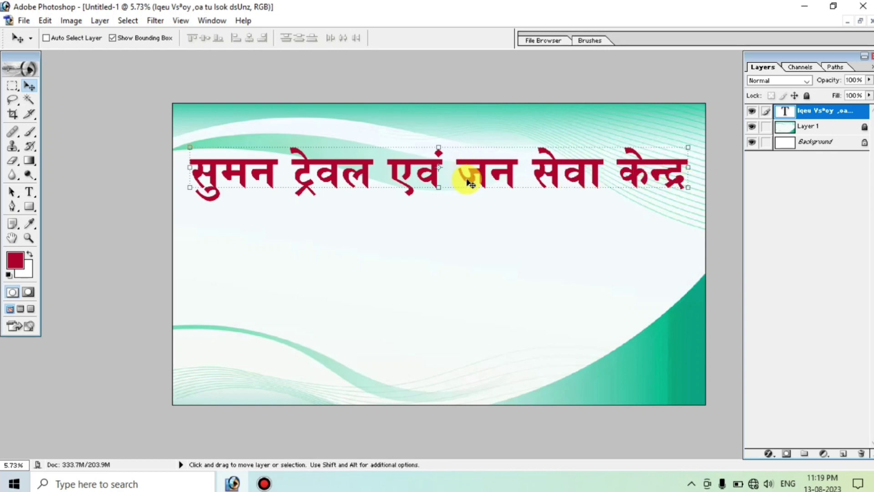
Step: Change the whole heading to the RAJ 01 font and nudge it slightly higher
click(28, 194)
click(182, 172)
drag(195, 169, 703, 179)
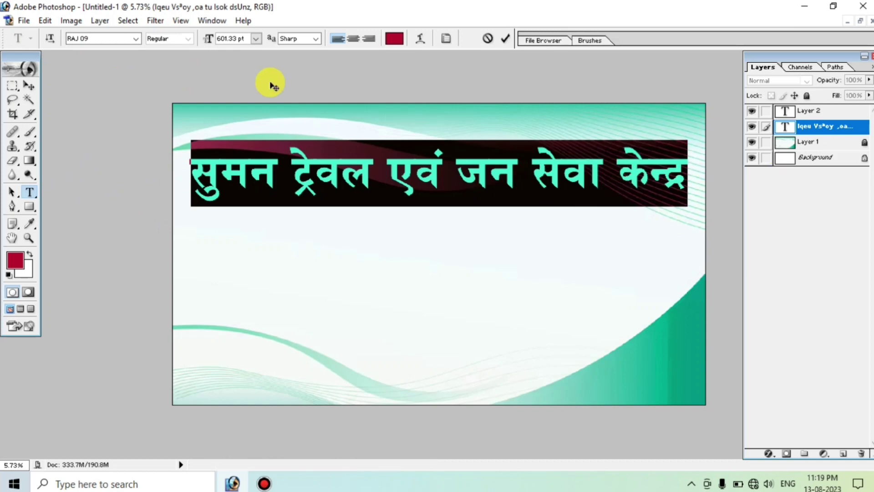
click(135, 38)
scroll(133, 39, up, 2)
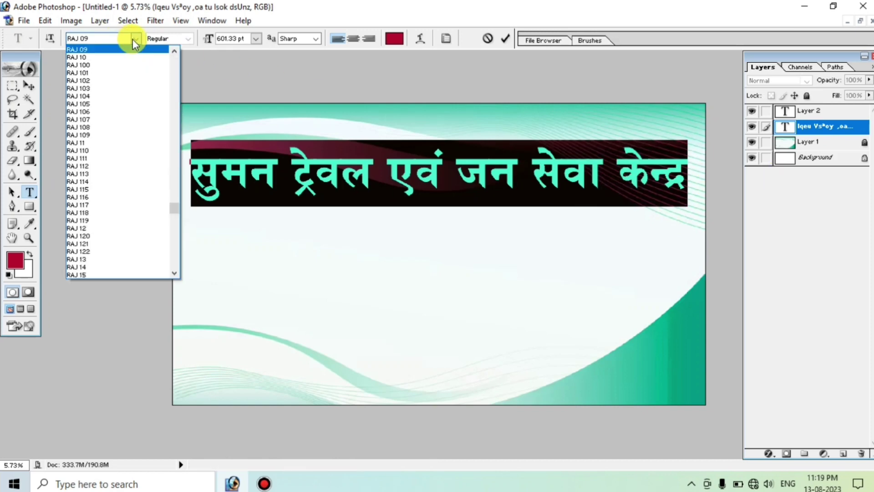
click(127, 80)
click(686, 170)
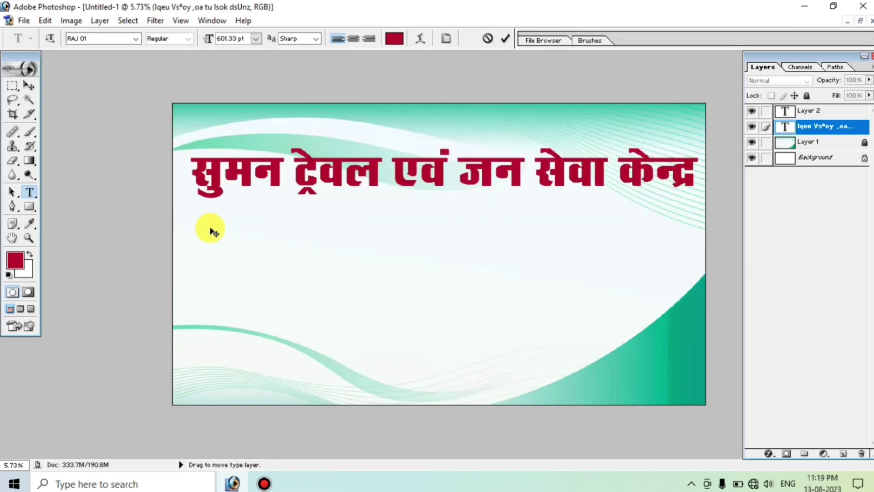
click(29, 88)
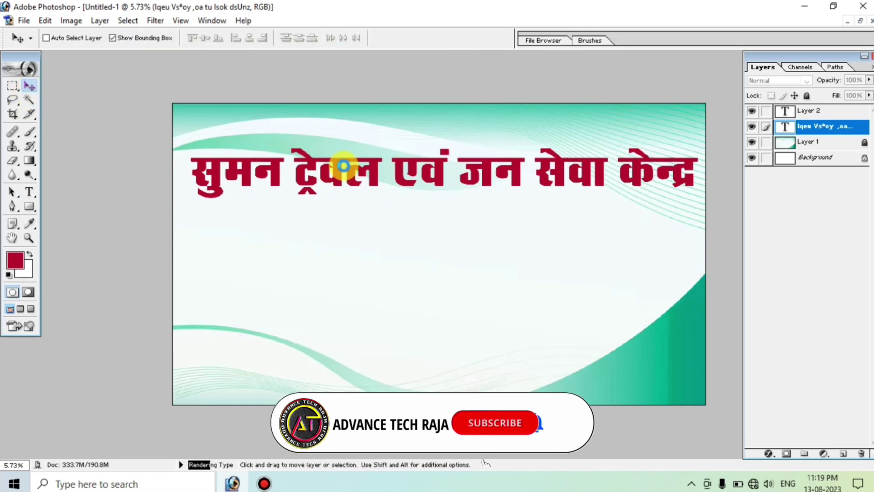
drag(338, 172, 332, 162)
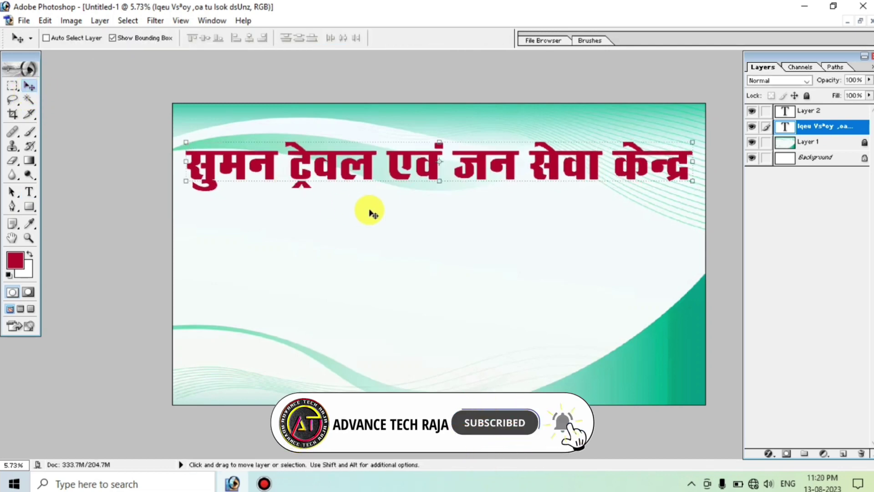
click(104, 22)
mouse_move(128, 97)
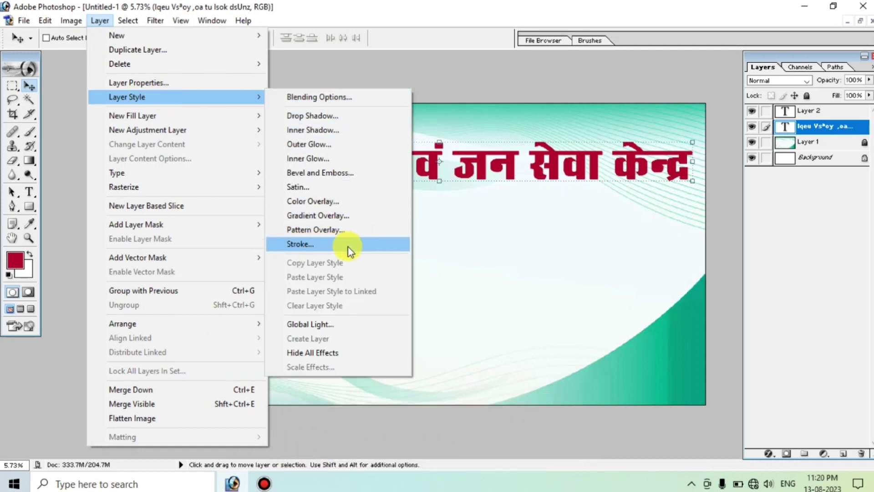
Step: Add a white Stroke layer style with an increased size to the heading layer
click(334, 247)
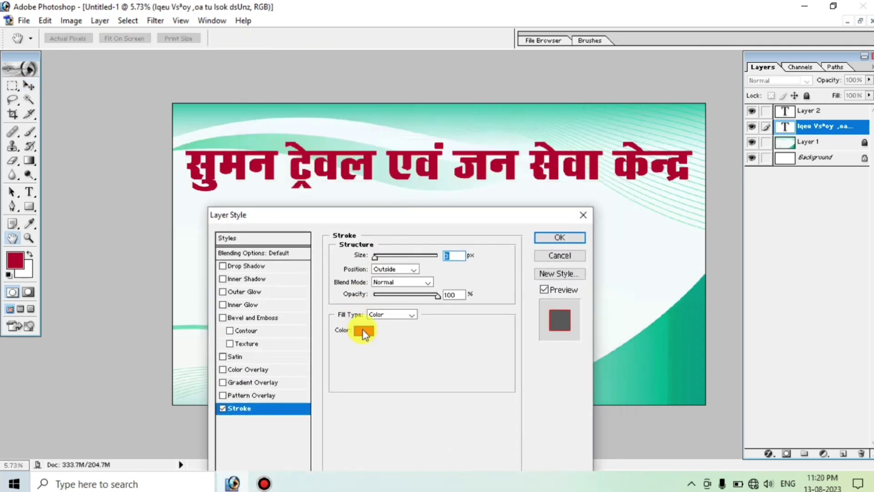
click(364, 332)
drag(356, 201, 255, 133)
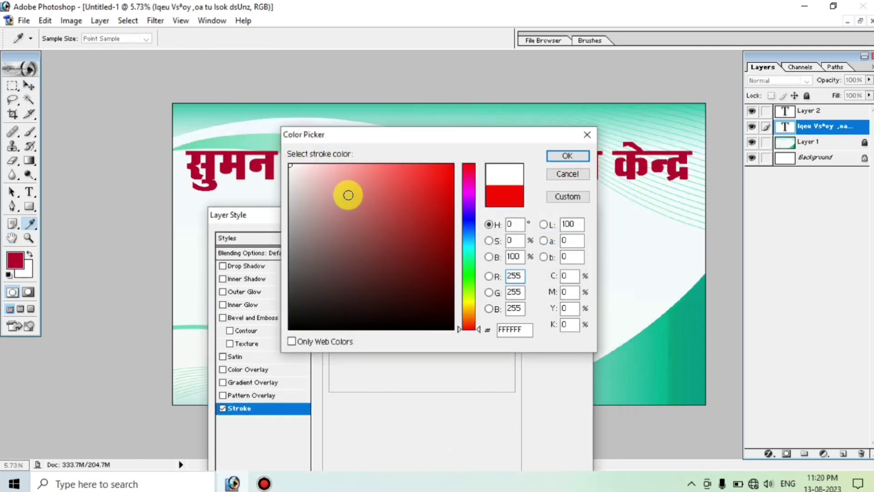
click(563, 158)
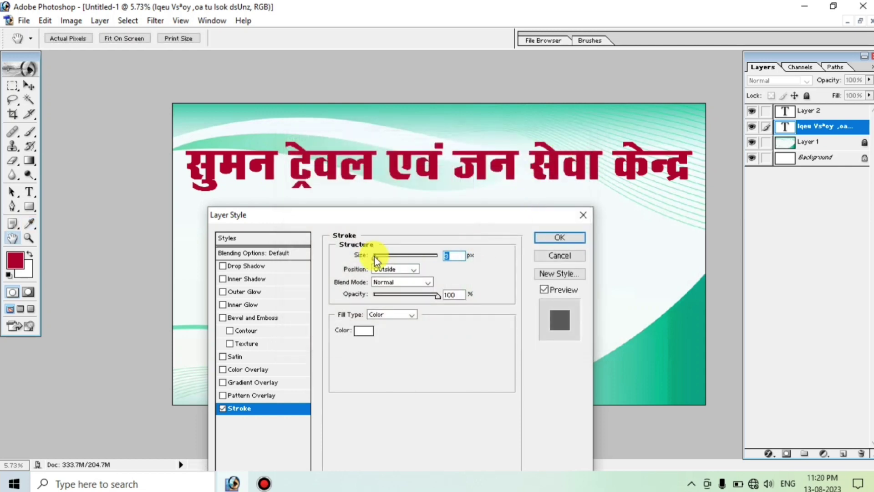
drag(374, 256, 386, 259)
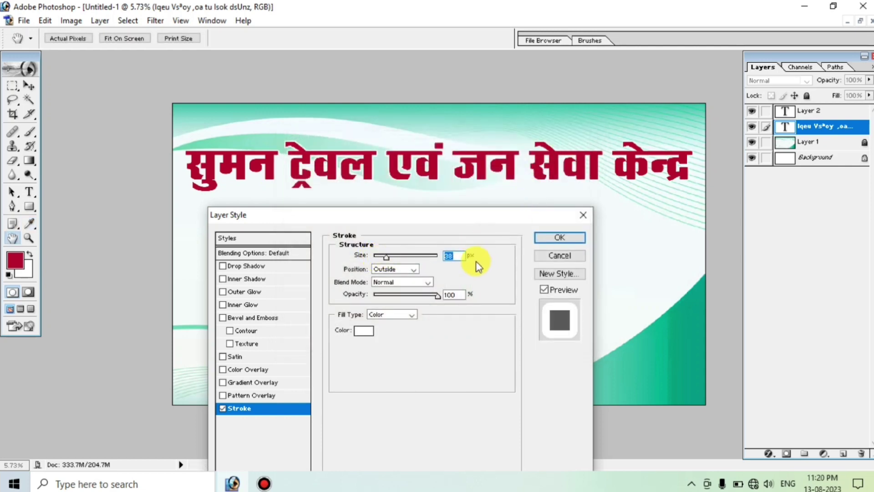
click(558, 240)
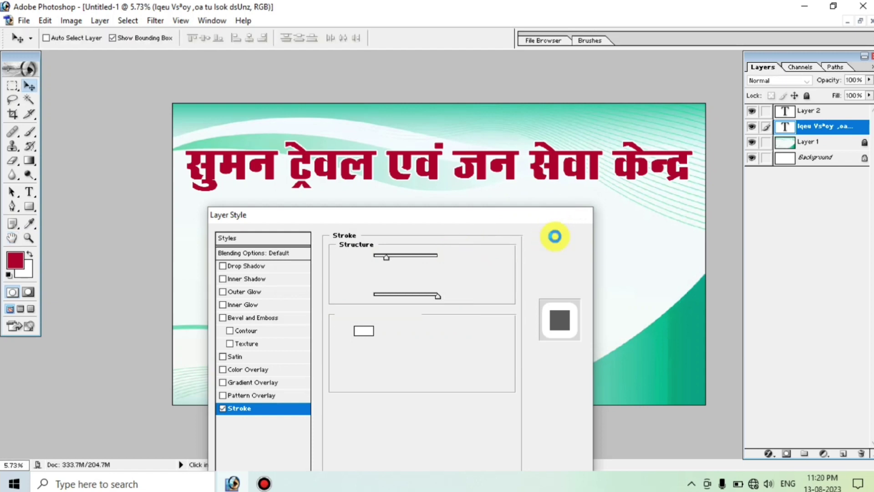
key(ctrl+plus)
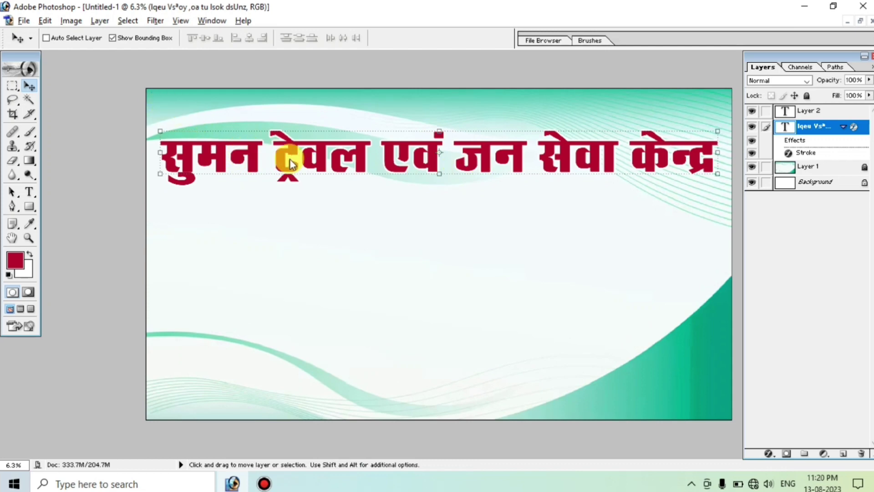
Step: Duplicate the title below itself, retype it as the proprietor name line in RAJ 09, and shrink it
key(shift+alt)
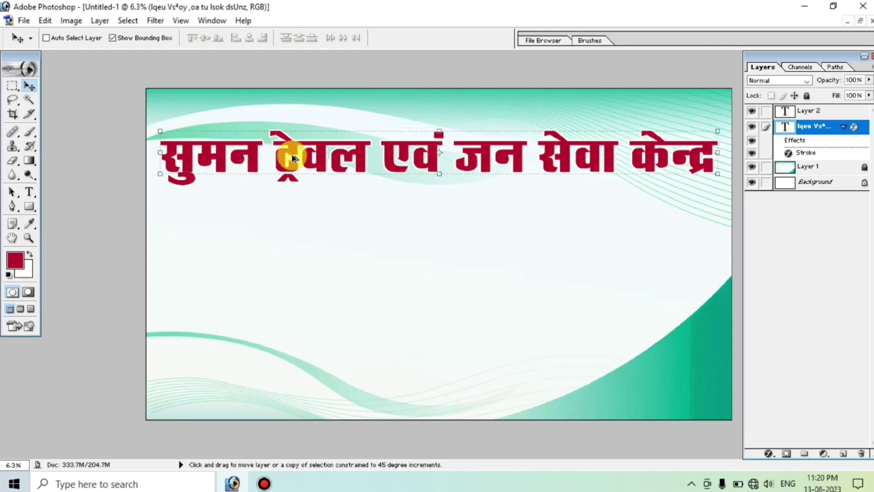
drag(290, 150, 292, 233)
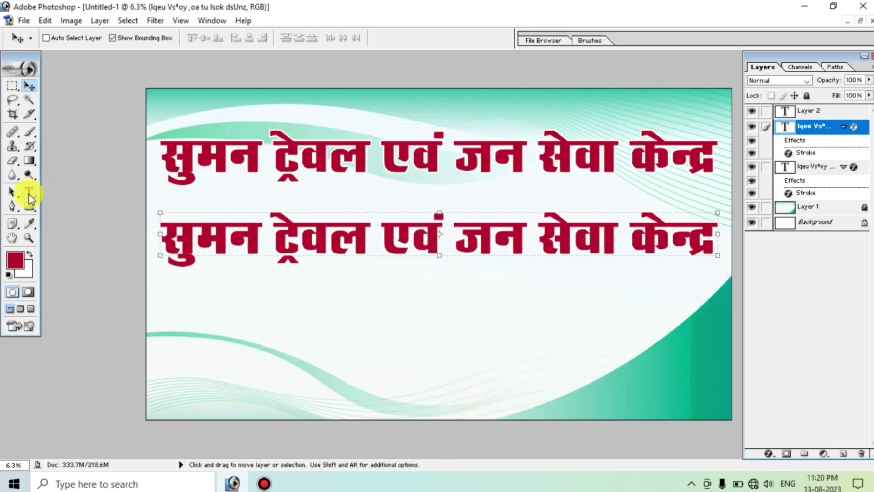
click(29, 192)
drag(161, 238, 721, 233)
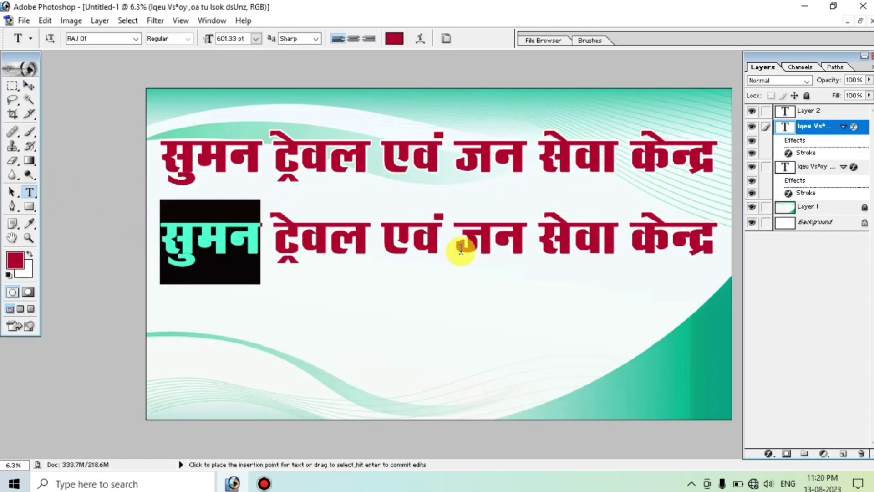
click(136, 38)
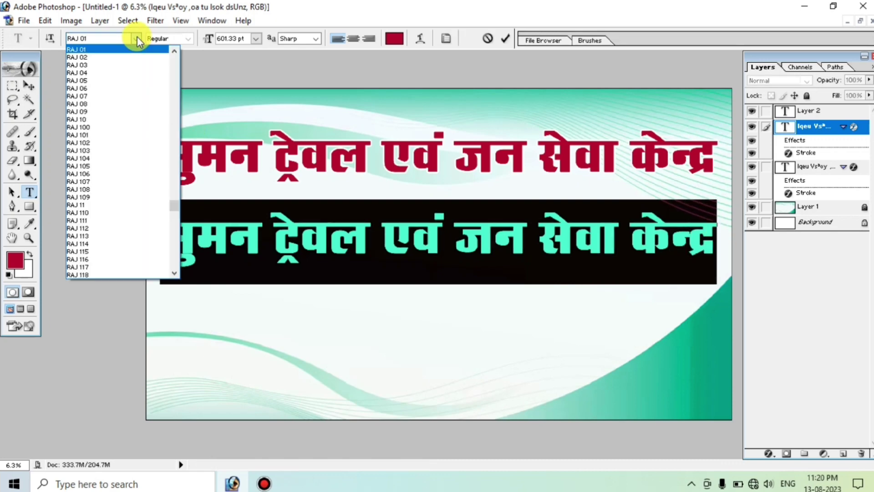
click(123, 111)
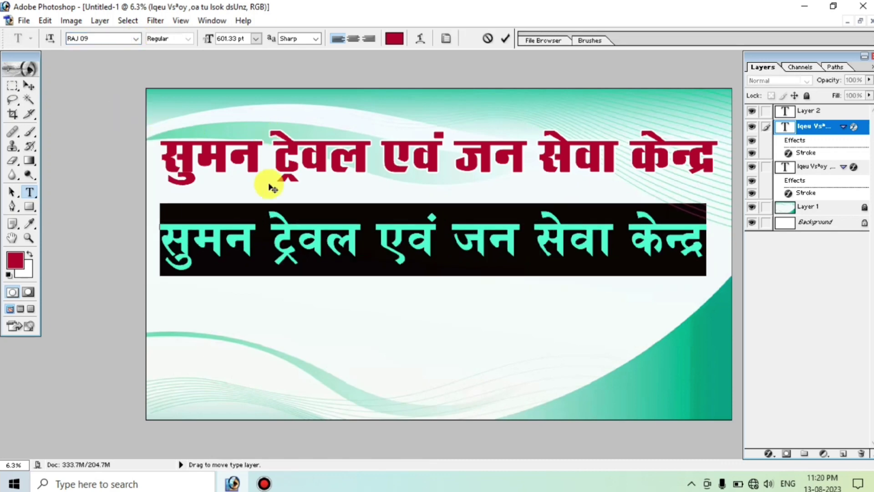
text(i)
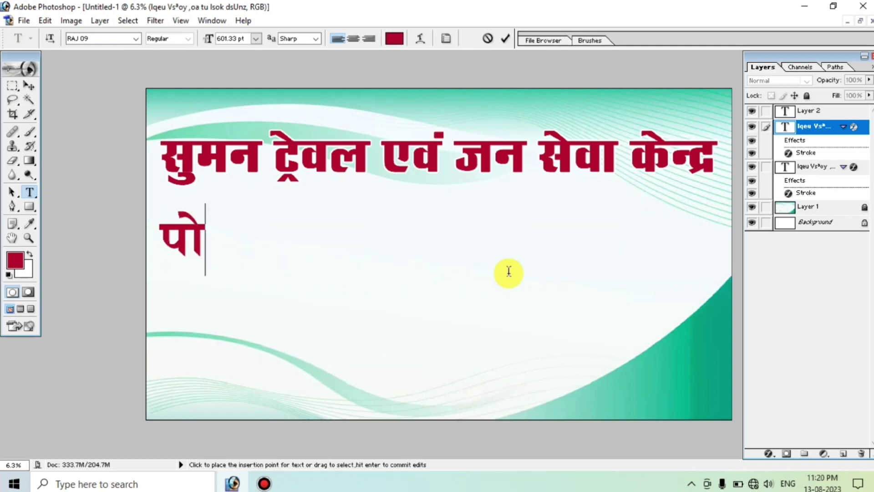
text(0 & )
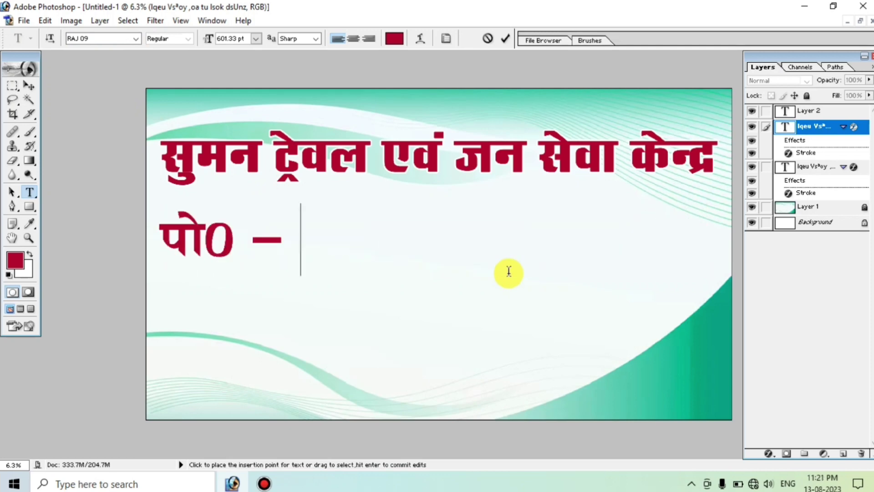
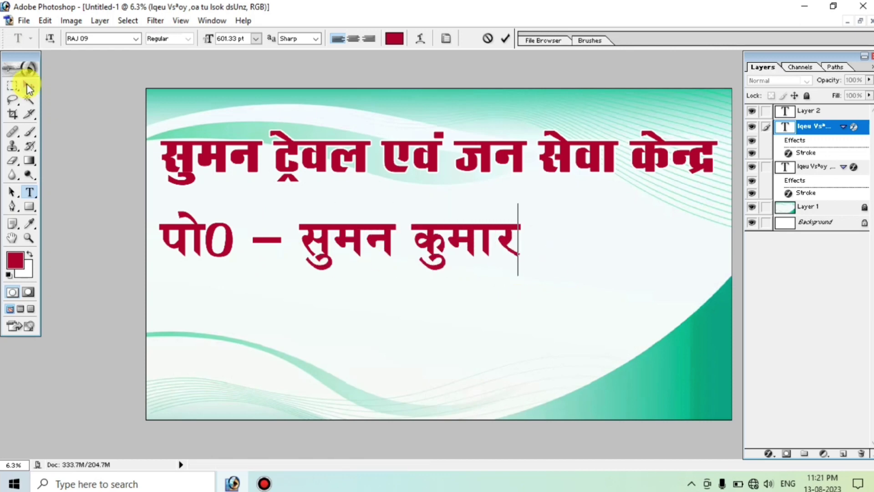
click(28, 85)
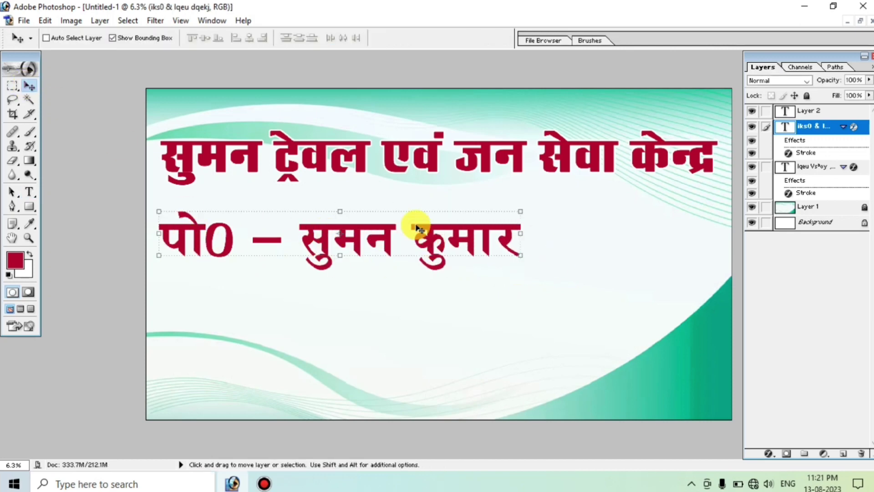
drag(404, 234, 432, 241)
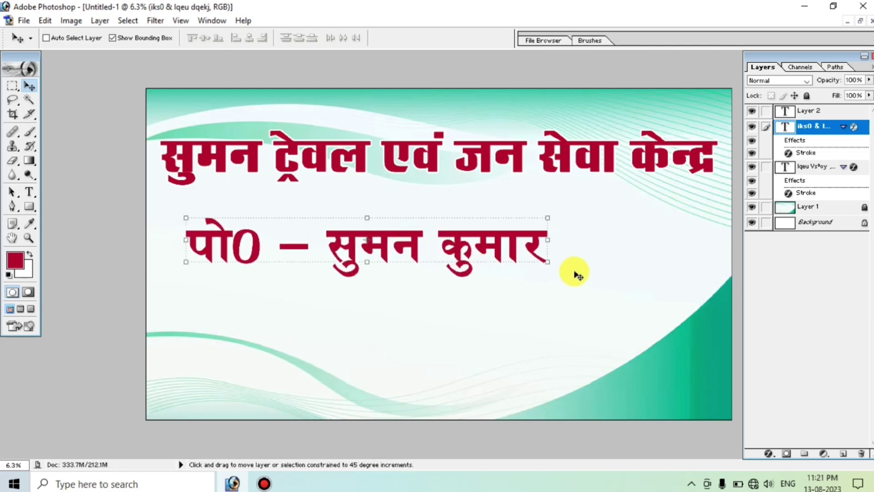
drag(548, 262, 343, 238)
key(Return)
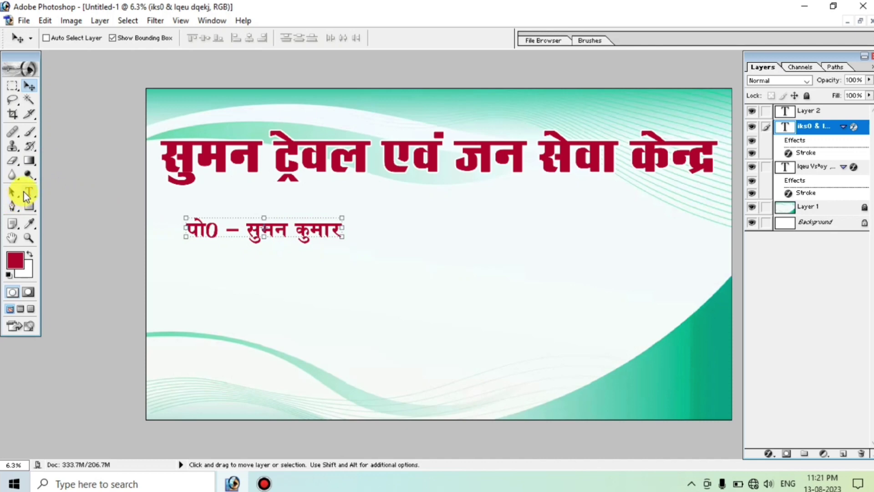
Step: Recolour the proprietor name line bright blue
click(26, 194)
drag(188, 229, 379, 236)
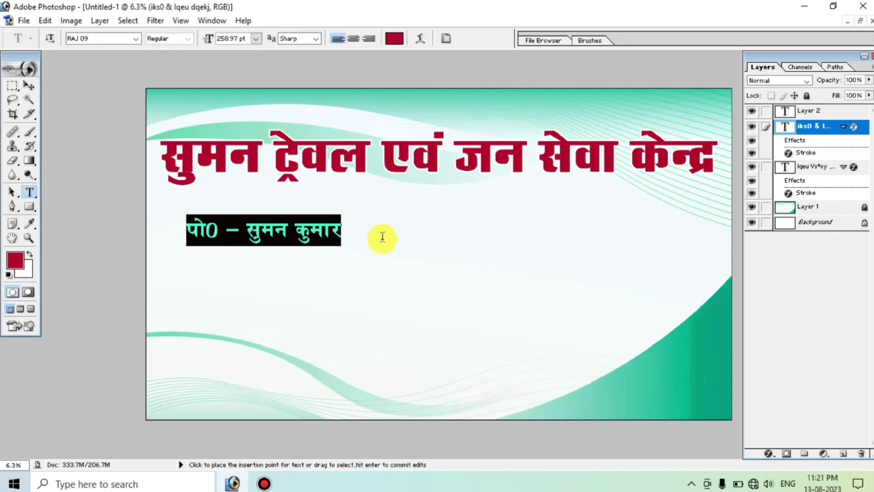
click(395, 39)
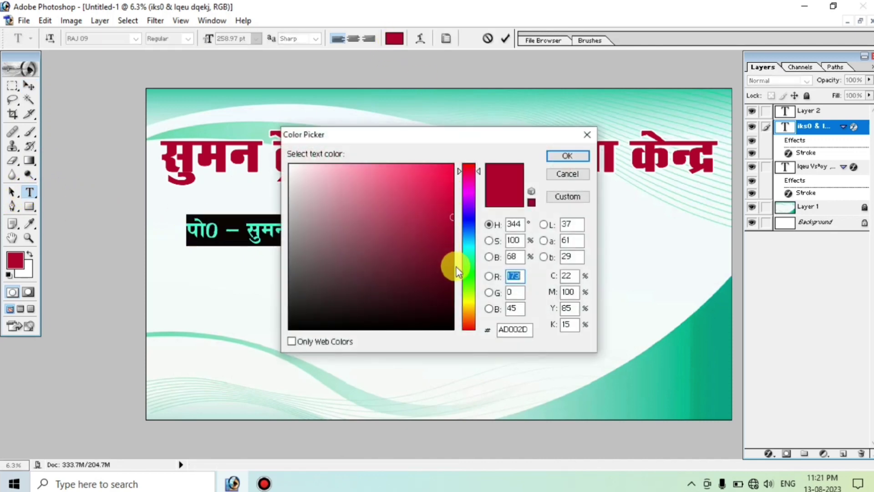
click(468, 221)
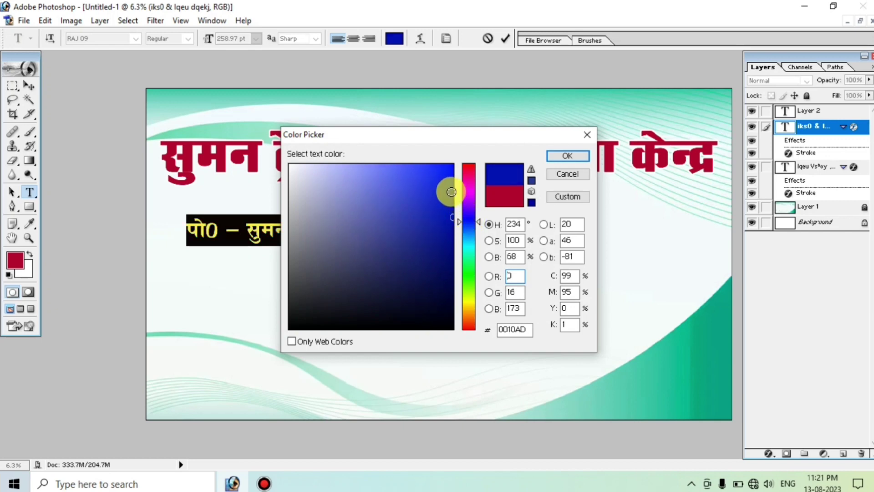
click(451, 192)
click(567, 157)
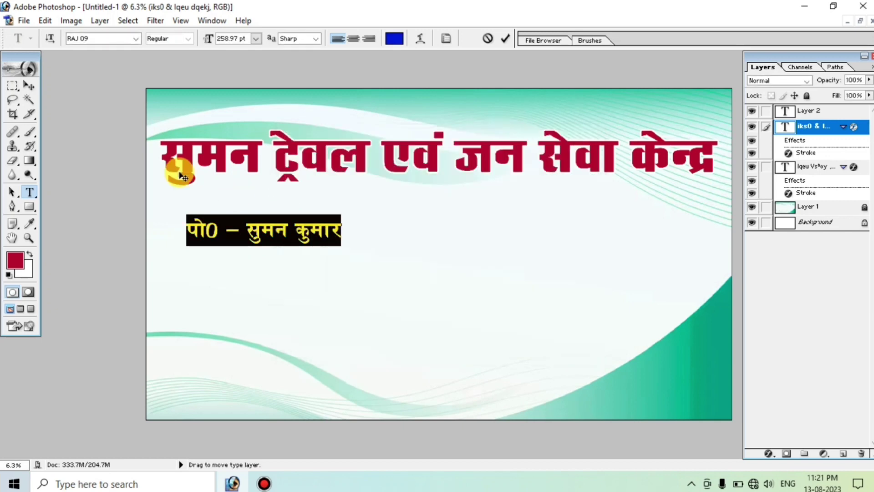
Step: Move the blue name line top-left, copy it top-right, and lower the red heading
key(v)
mouse_move(255, 228)
mouse_down()
mouse_move(249, 127)
mouse_move(224, 114)
mouse_up()
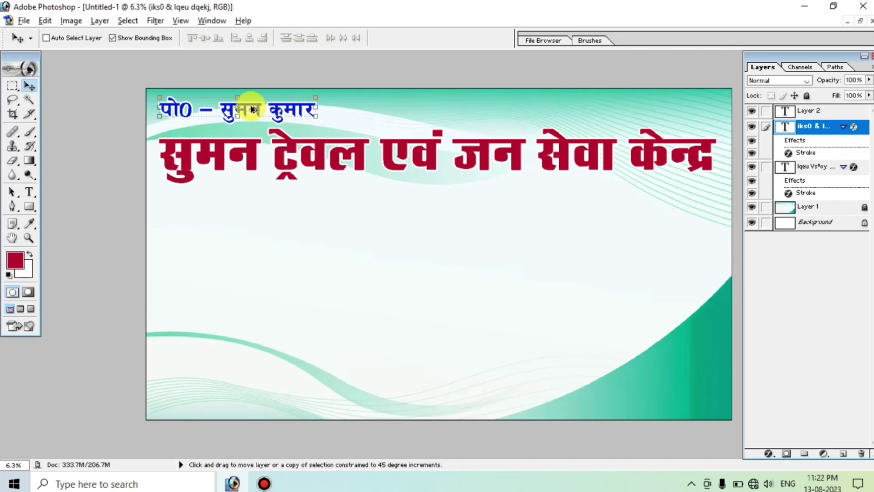
alt+drag(253, 104, 654, 101)
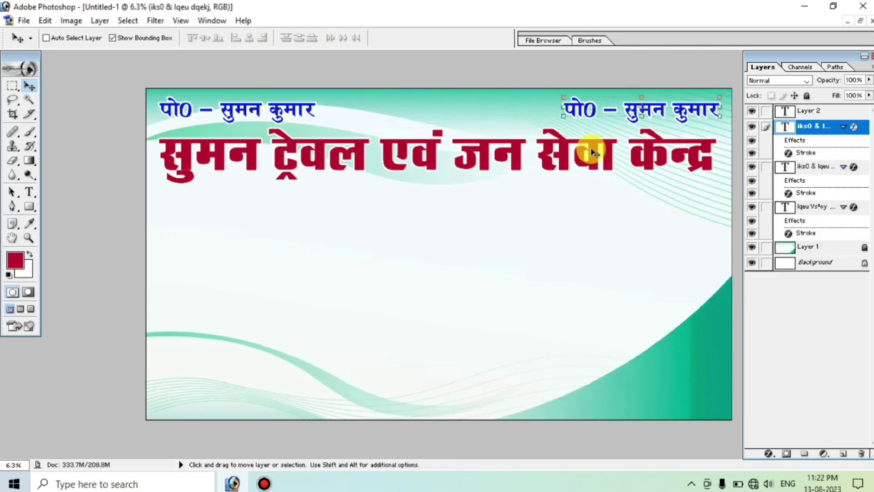
ctrl+shift+drag(592, 154, 592, 166)
ctrl+click(586, 109)
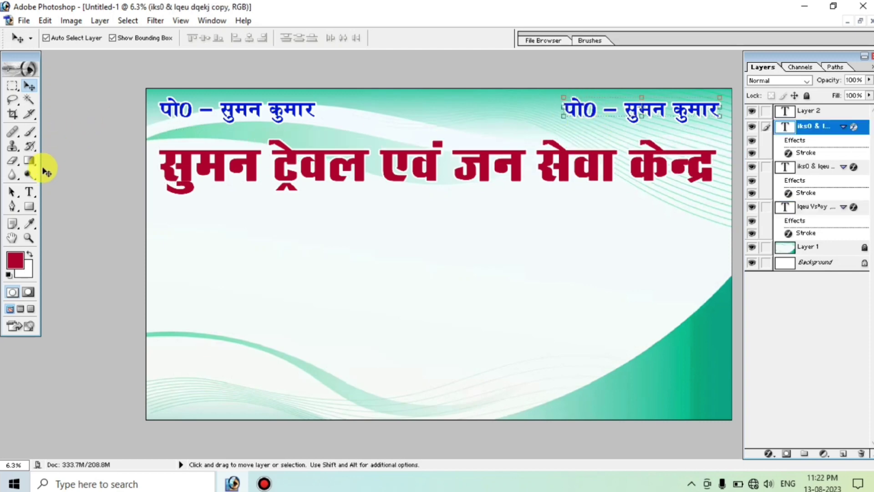
click(29, 192)
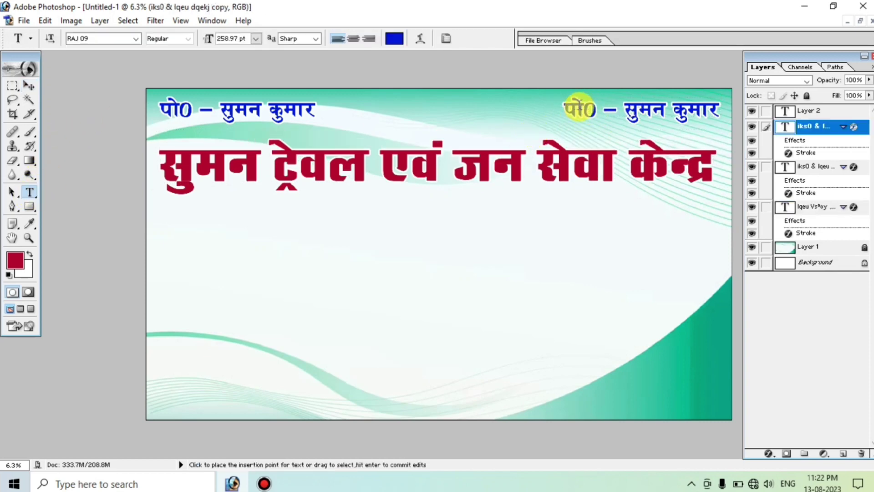
Step: Retype the top-right copy as the मो0 mobile number line
text(e)
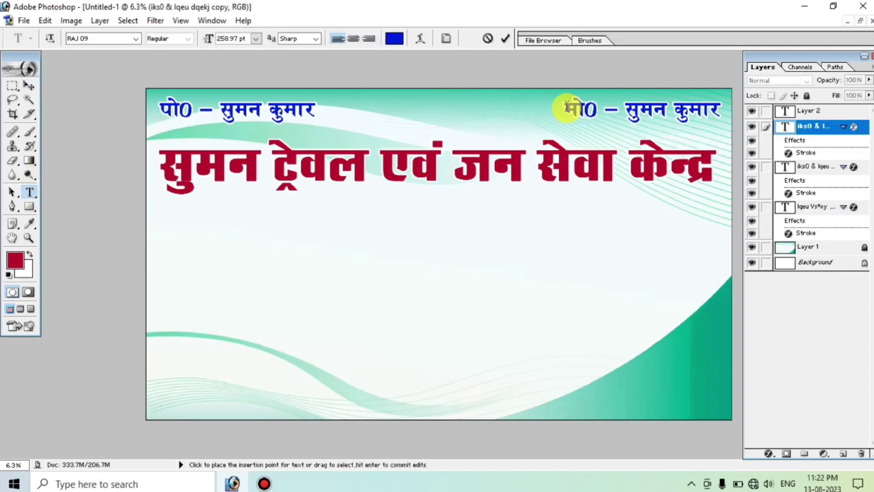
drag(624, 109, 751, 108)
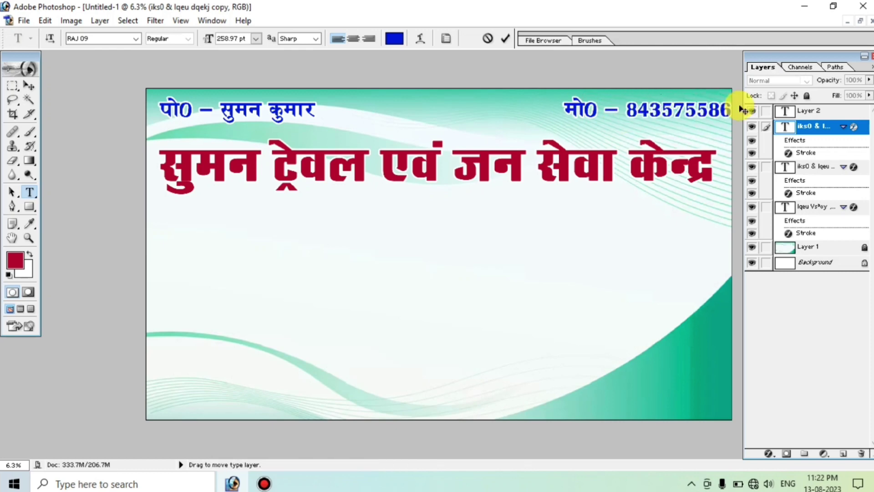
Step: Shrink the mobile number line and nudge it up-left inside the banner edge
click(27, 86)
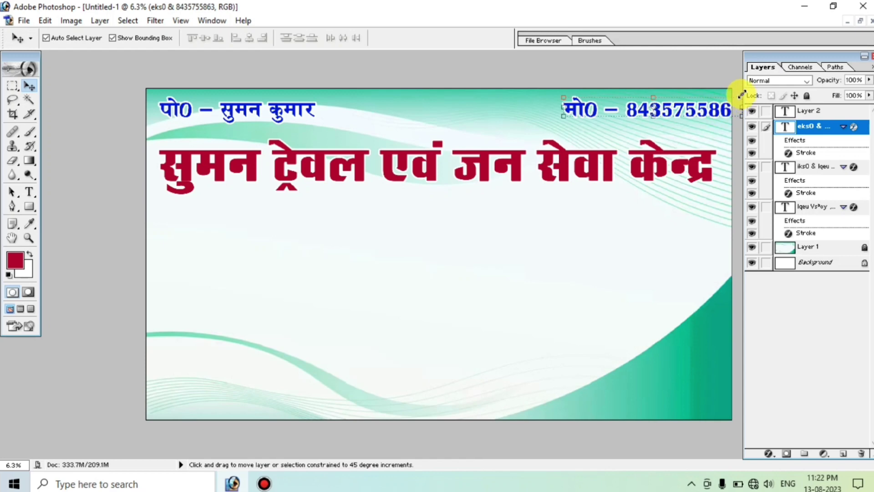
drag(742, 95, 729, 97)
key(Return)
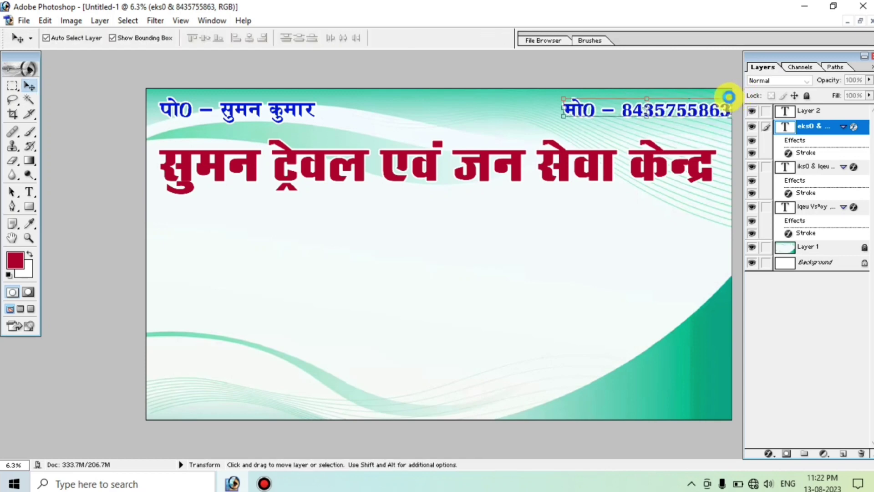
key(shift+Left)
key(shift+Left)
key(shift+Left)
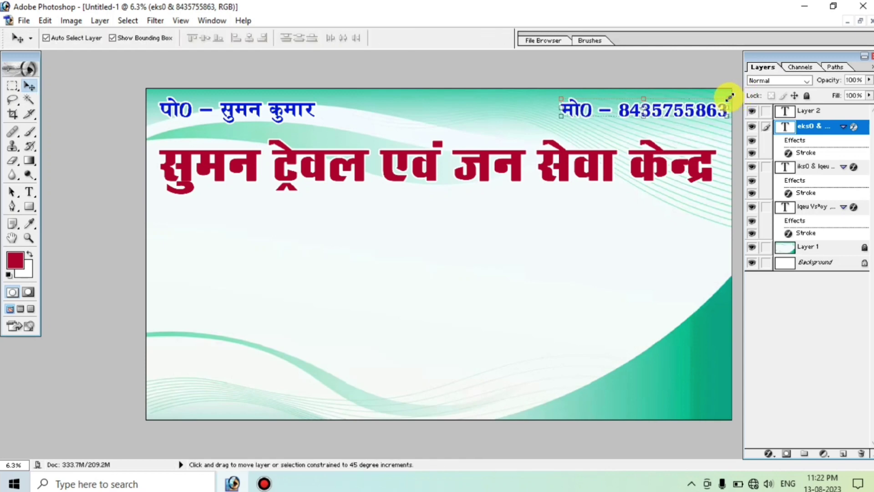
key(shift+Up)
key(shift+Up)
key(shift+Up)
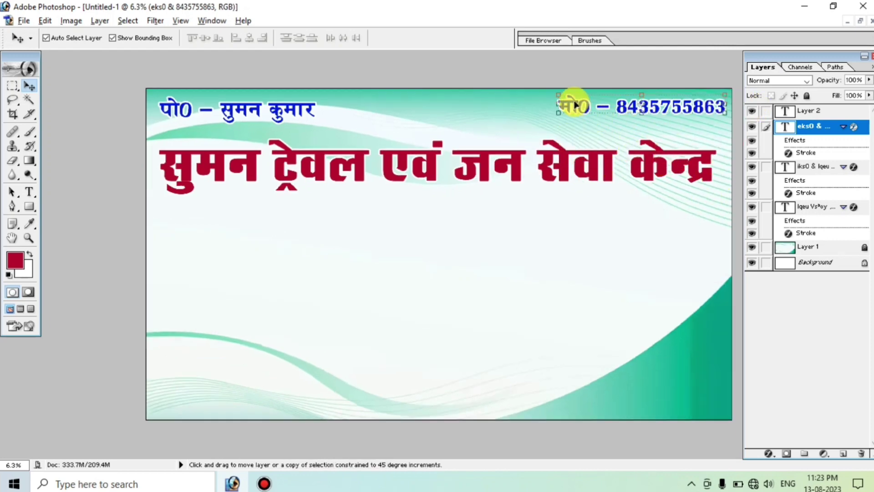
Step: Duplicate the number line just below it and recolour the copy black
drag(576, 114, 578, 127)
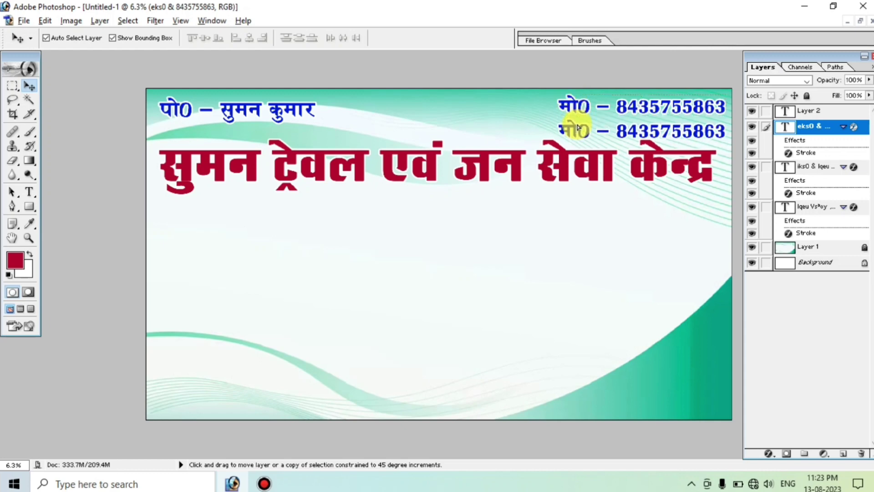
click(30, 191)
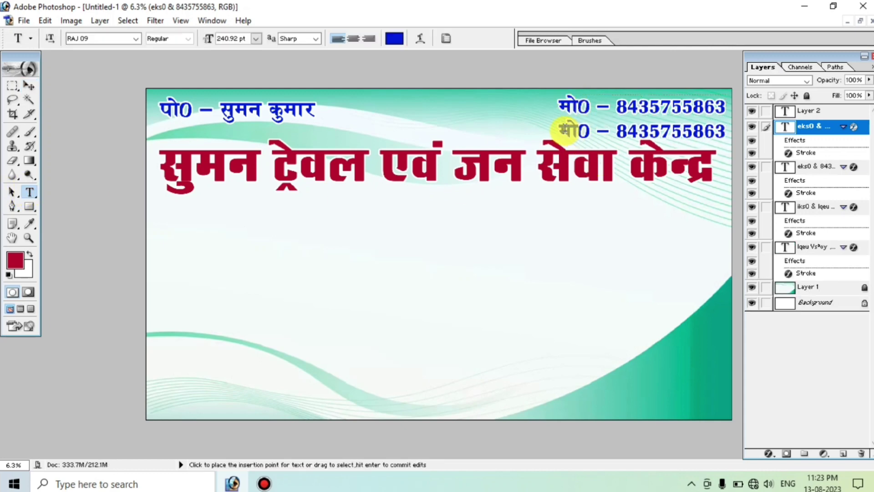
drag(564, 130, 778, 131)
click(394, 38)
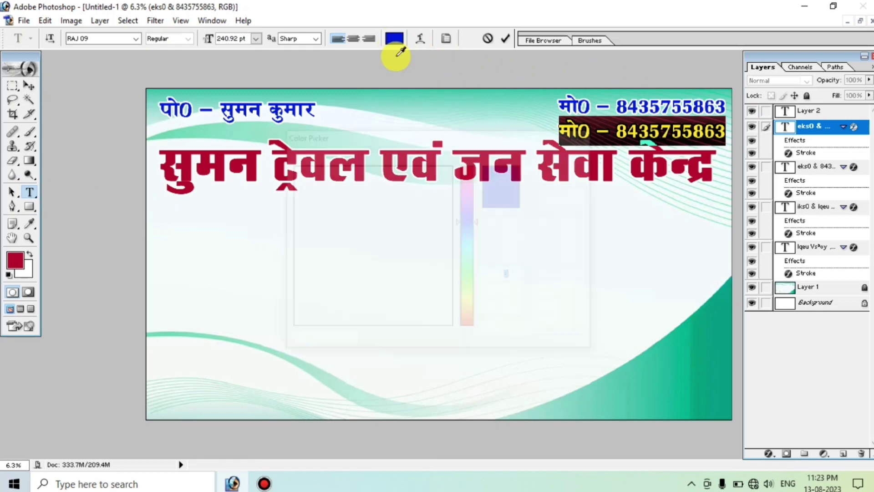
drag(367, 234, 302, 336)
click(564, 152)
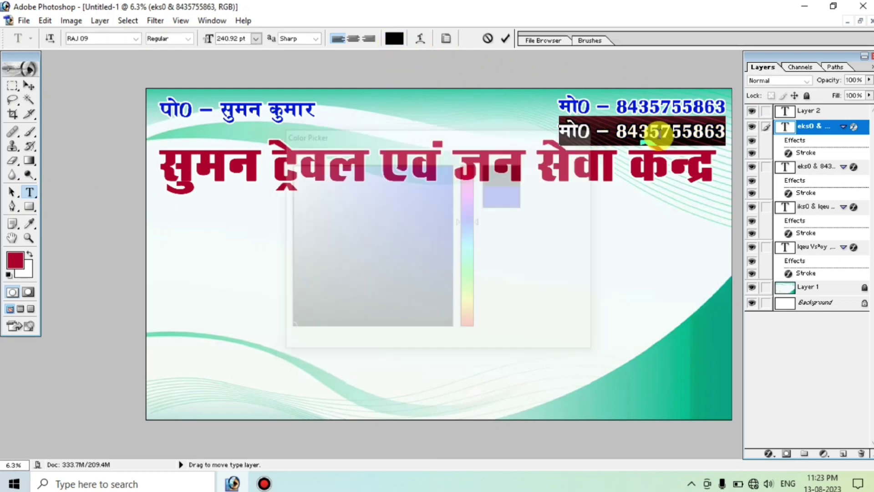
Step: Replace the copy with the email address in Arial, scaled to about two-thirds beneath the number
key(BackSpace)
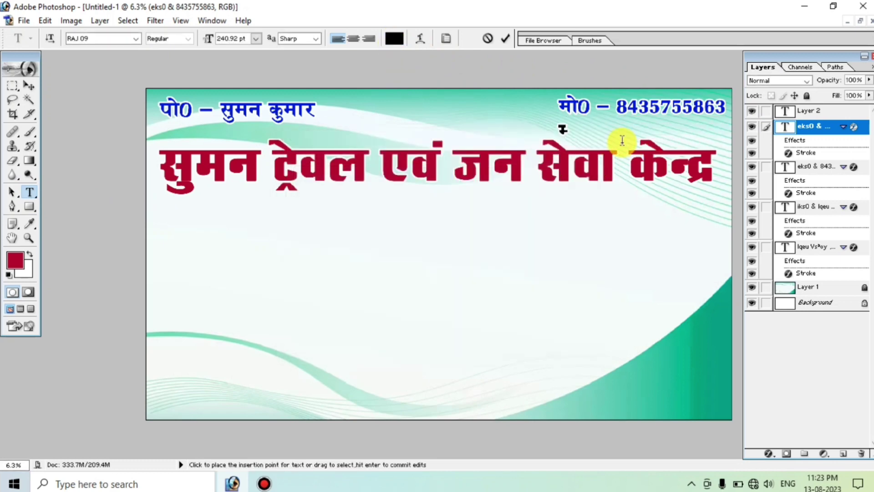
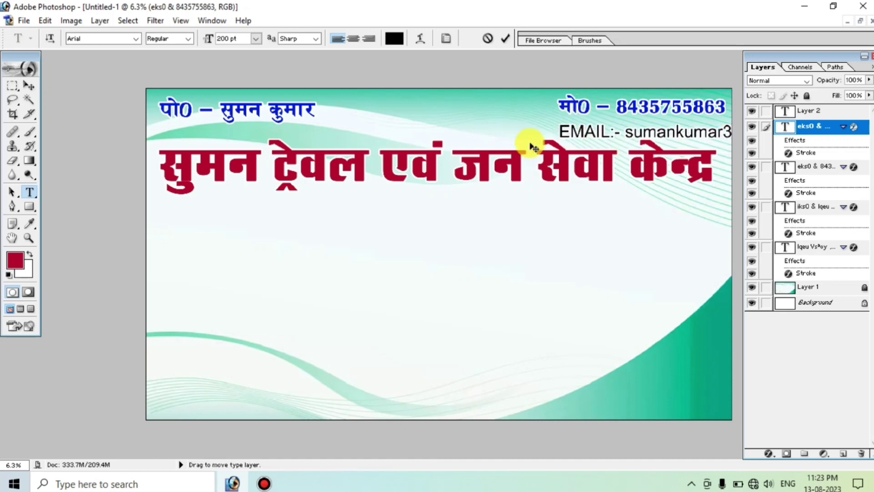
click(30, 86)
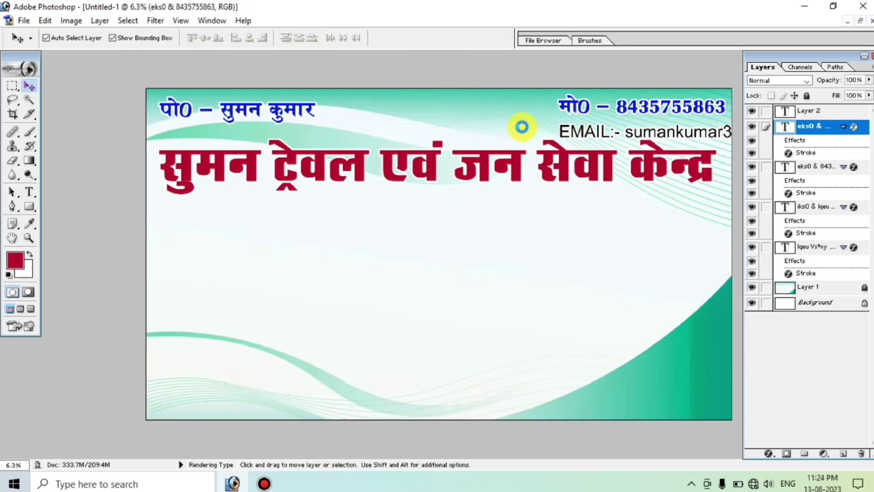
drag(657, 132, 546, 133)
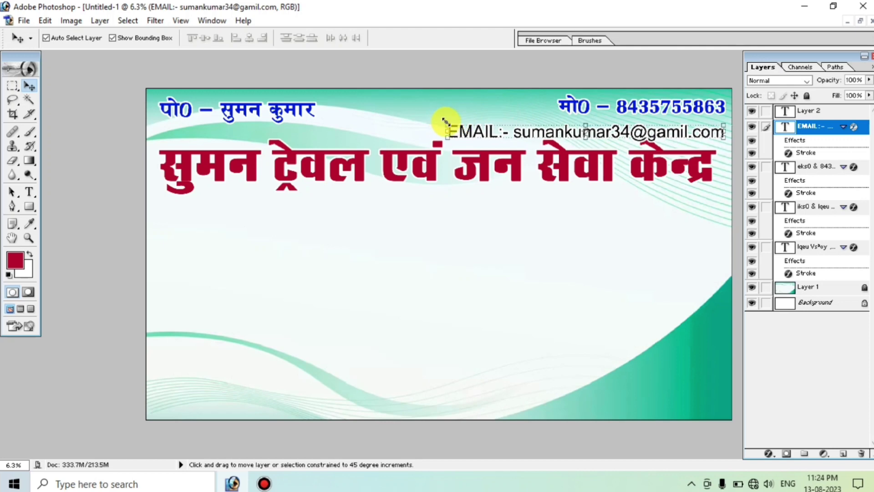
drag(446, 121, 555, 124)
key(Return)
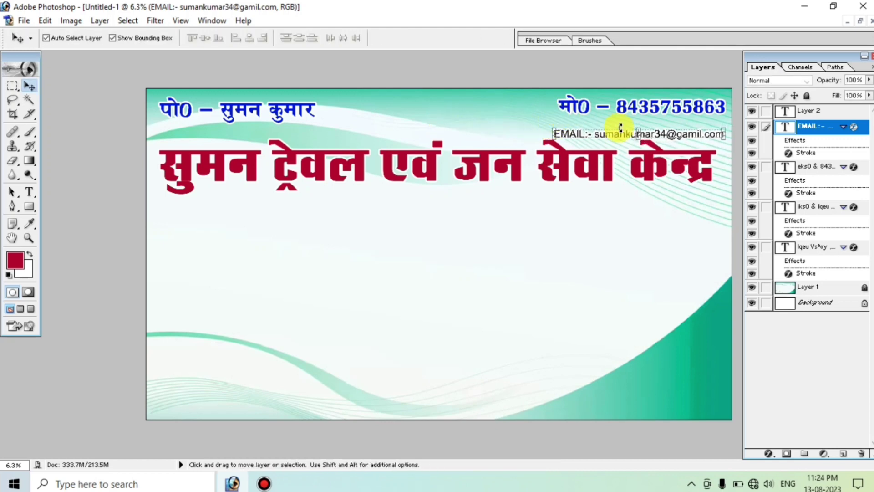
drag(620, 135, 620, 131)
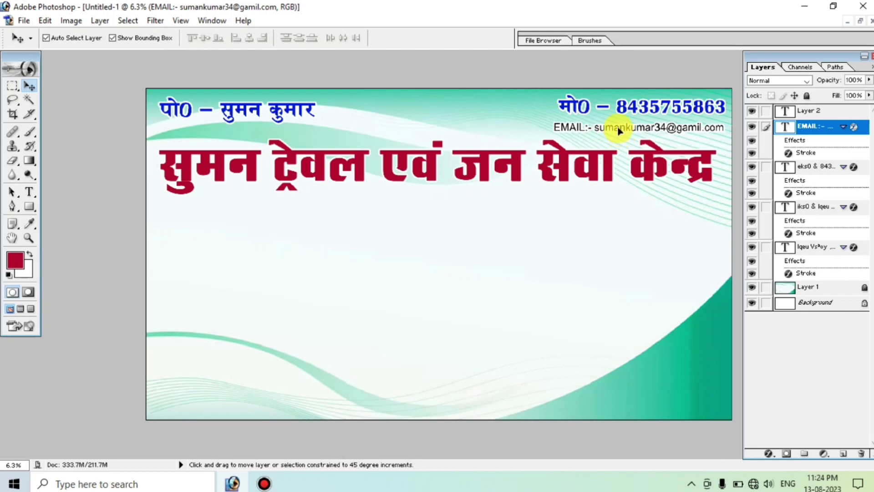
click(619, 131)
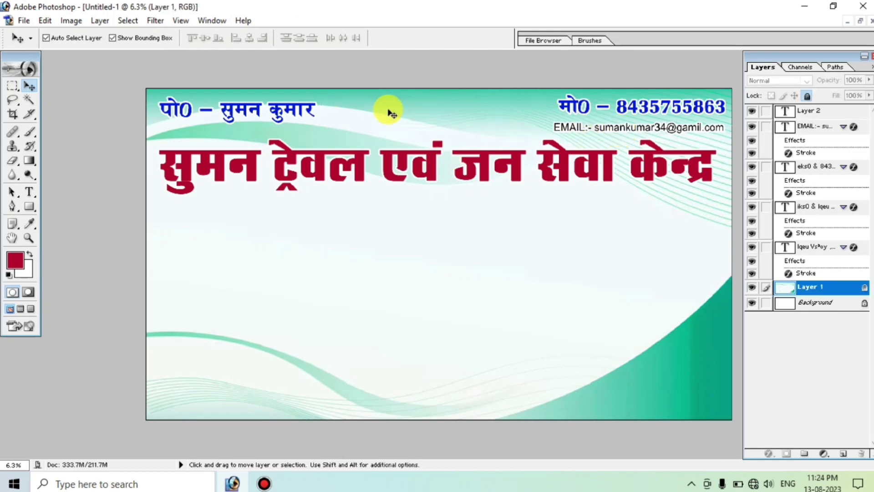
scroll(390, 113, up, 1)
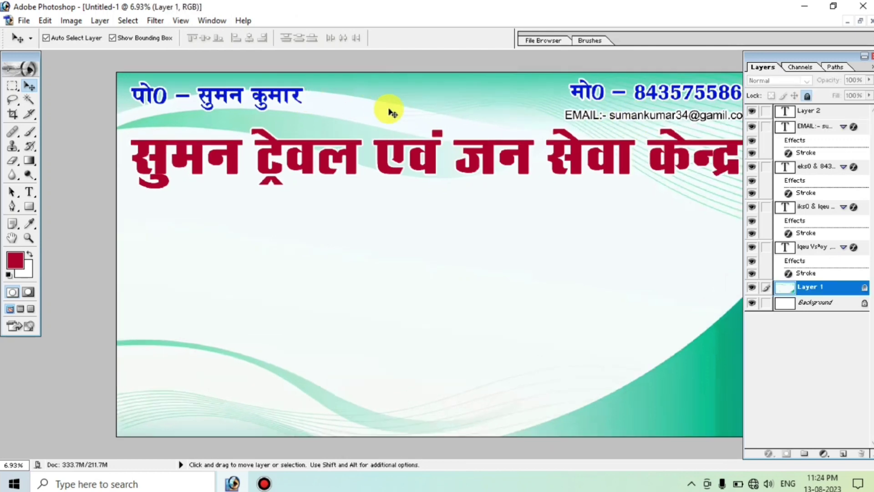
Step: Open the Digital India and CSC logo PNGs together
click(23, 21)
click(55, 51)
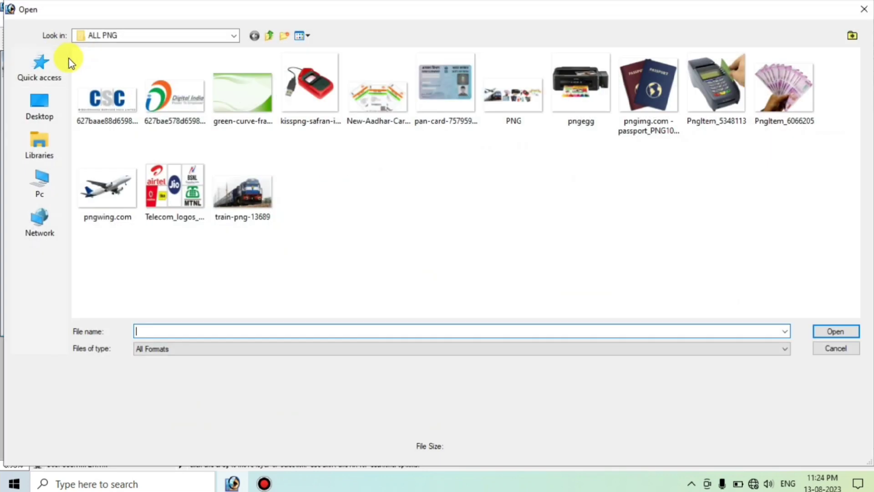
click(164, 107)
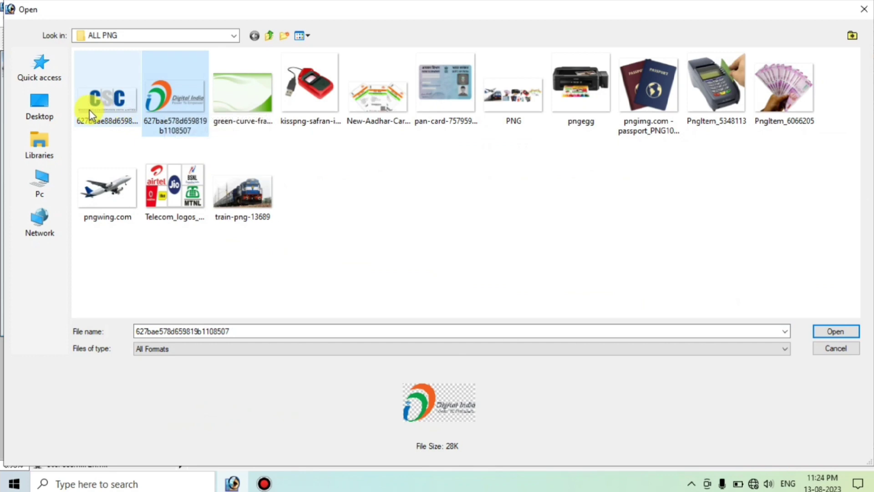
ctrl+click(105, 103)
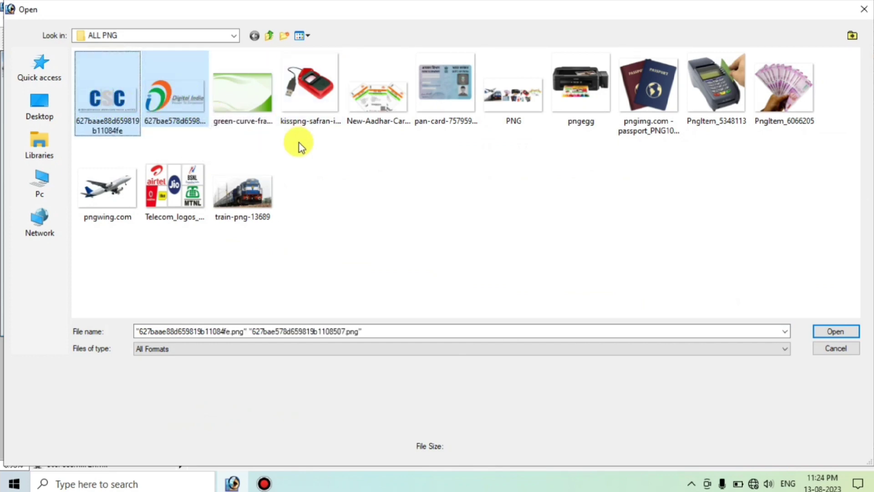
click(830, 332)
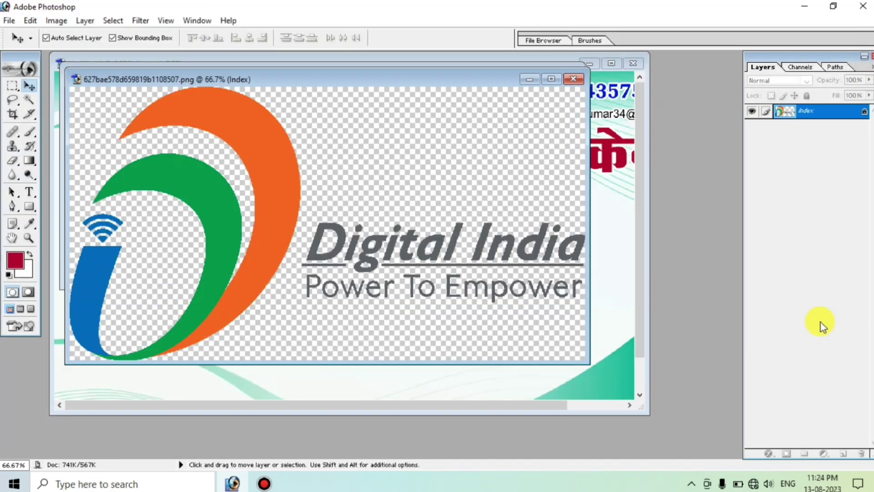
Step: Arrange the logo windows and select the entire Digital India image
mouse_move(310, 86)
mouse_down()
mouse_move(513, 180)
mouse_move(496, 180)
mouse_move(611, 190)
mouse_move(601, 201)
mouse_move(289, 80)
mouse_move(335, 101)
mouse_up()
click(404, 76)
click(601, 203)
key(ctrl+a)
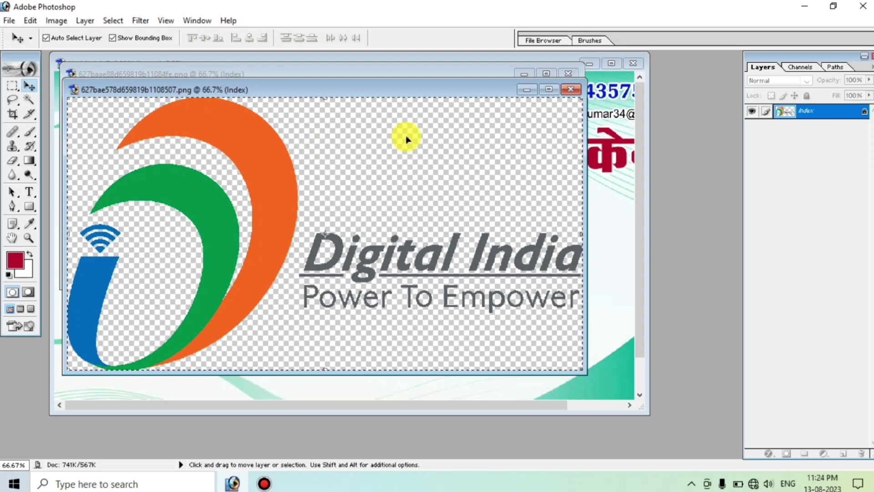
Step: Paste the Digital India logo into the banner at top left beside the name
click(571, 89)
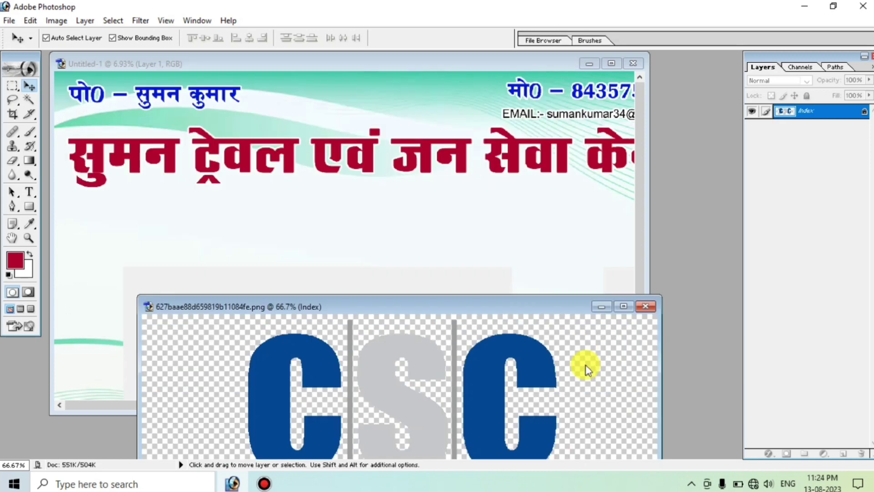
click(486, 279)
click(611, 63)
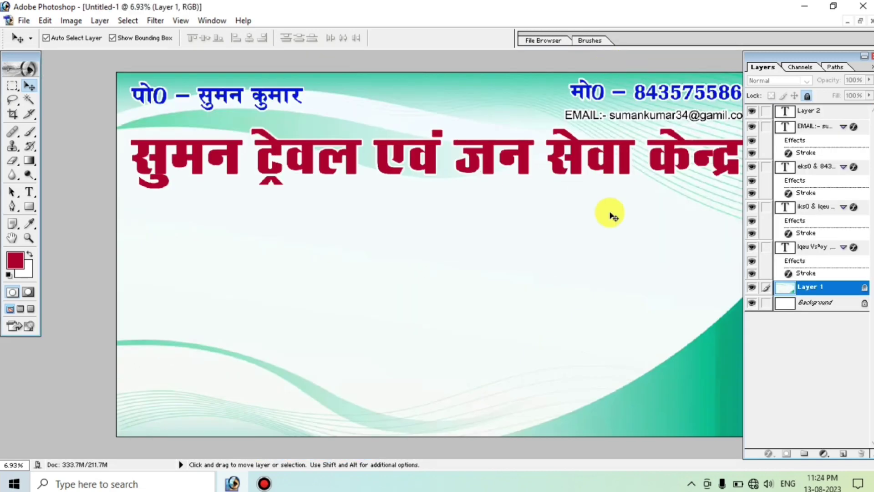
click(390, 186)
key(ctrl+v)
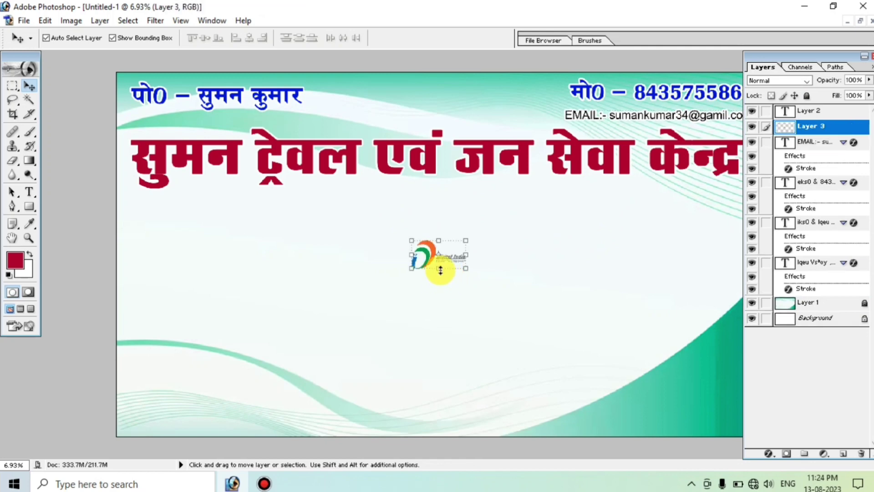
mouse_move(453, 259)
mouse_down()
mouse_move(354, 101)
mouse_move(405, 122)
mouse_move(362, 117)
mouse_up()
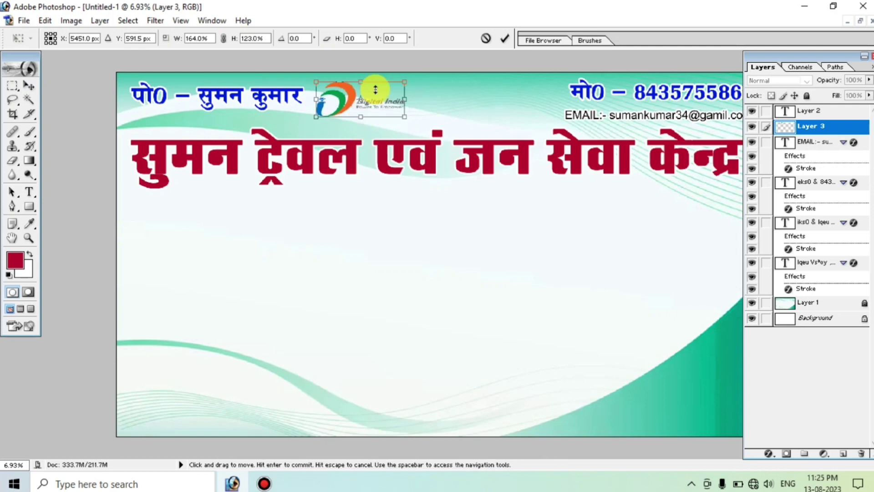
key(Return)
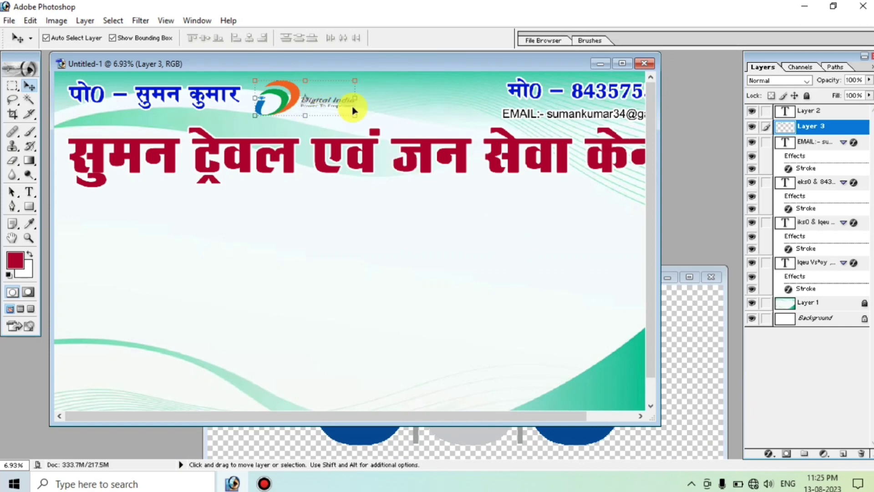
click(677, 315)
Step: Copy the marqueed CSC letters into the banner and close the CSC PNG without saving
drag(581, 277, 571, 159)
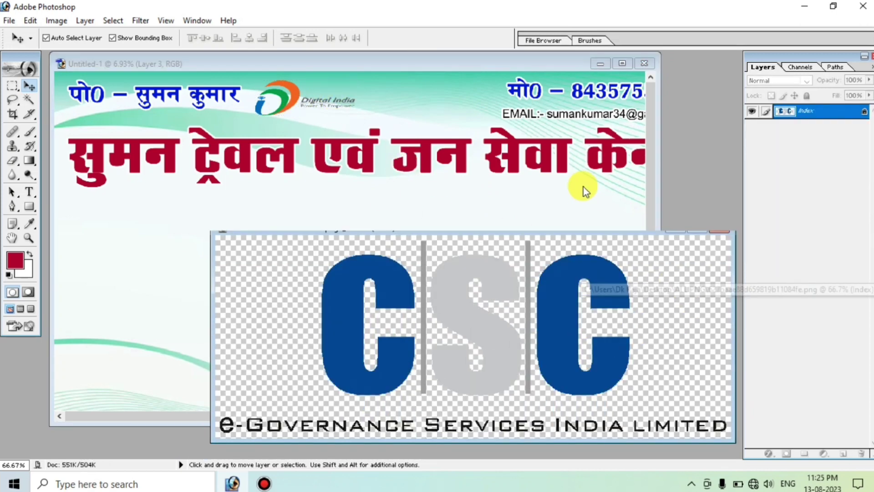
click(13, 88)
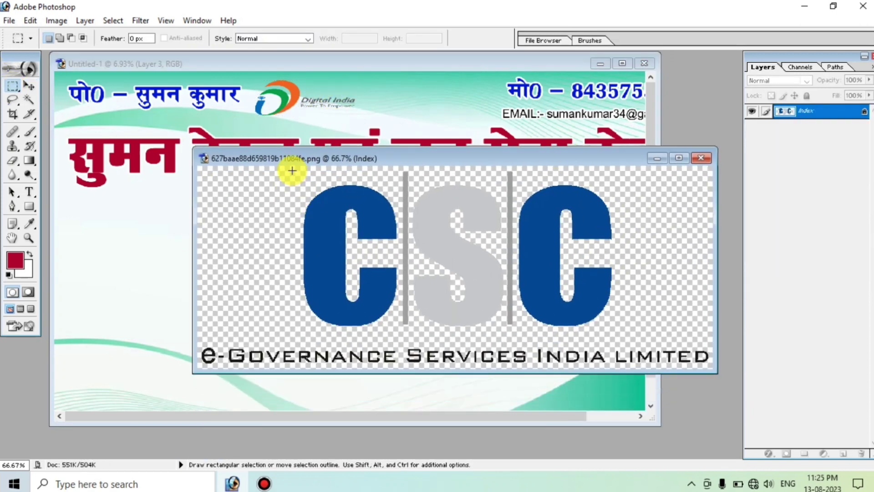
drag(285, 167, 630, 337)
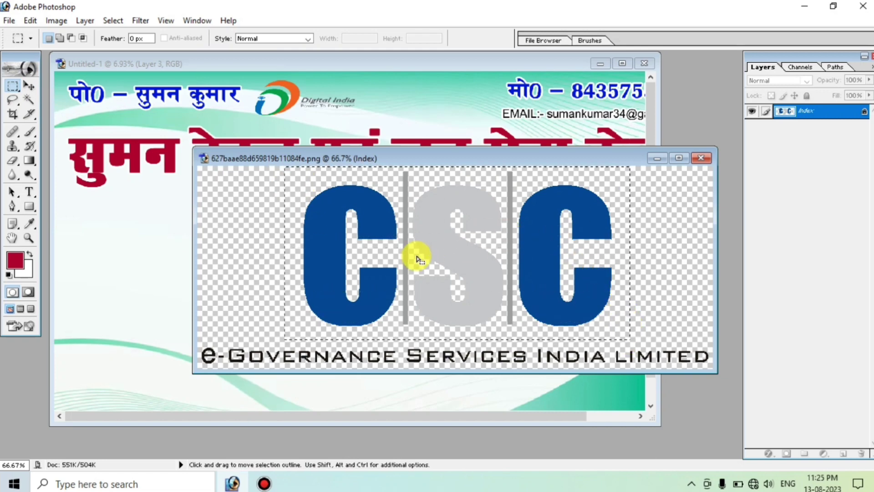
key(v)
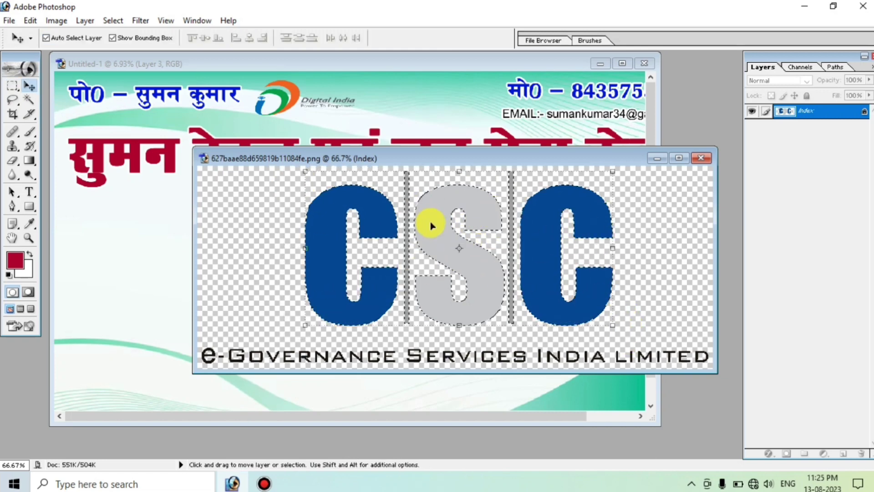
mouse_move(436, 218)
mouse_down()
mouse_move(136, 238)
mouse_move(144, 228)
mouse_up()
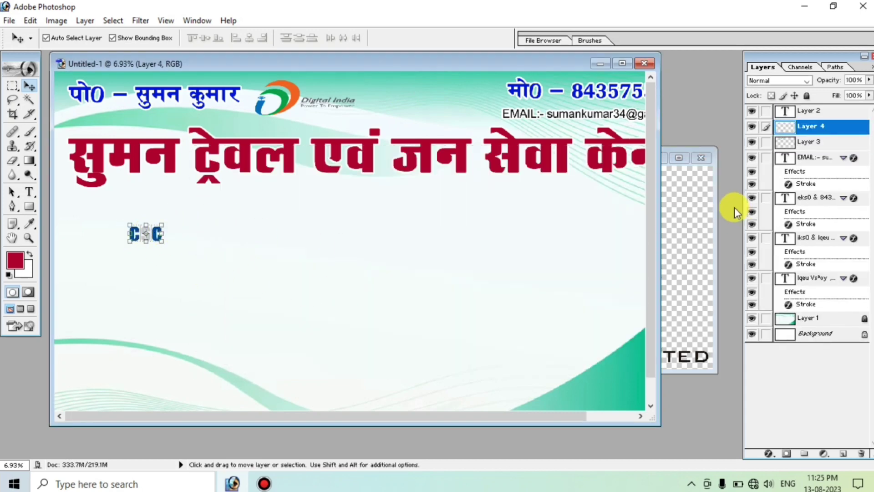
click(702, 158)
click(454, 193)
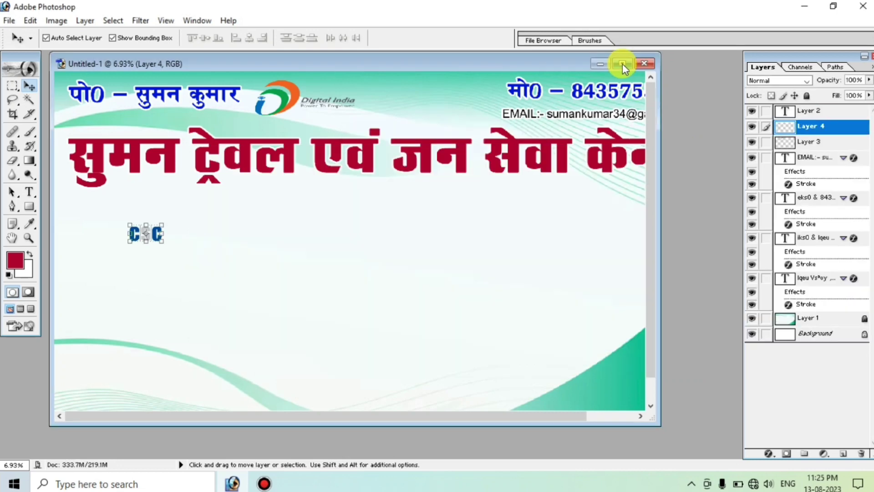
Step: Enlarge the CSC letters about 290% and place them at top centre
click(623, 63)
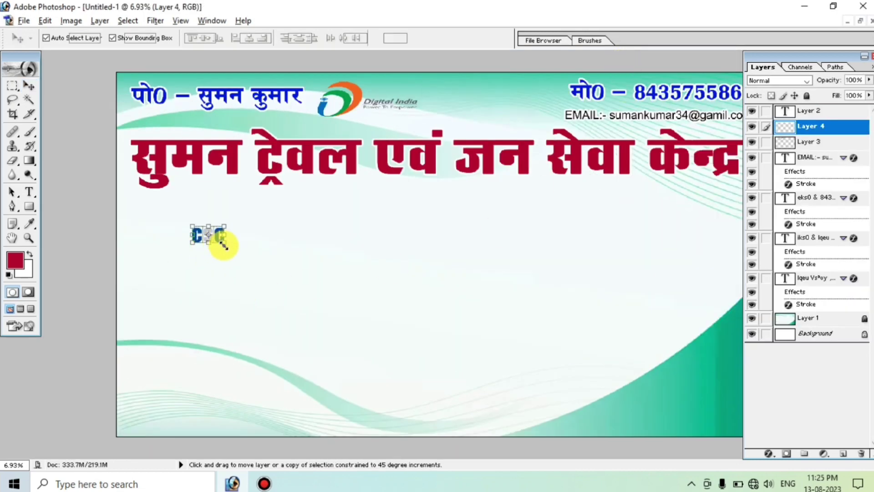
mouse_move(223, 245)
mouse_down()
mouse_move(247, 256)
mouse_move(499, 101)
mouse_up()
key(Return)
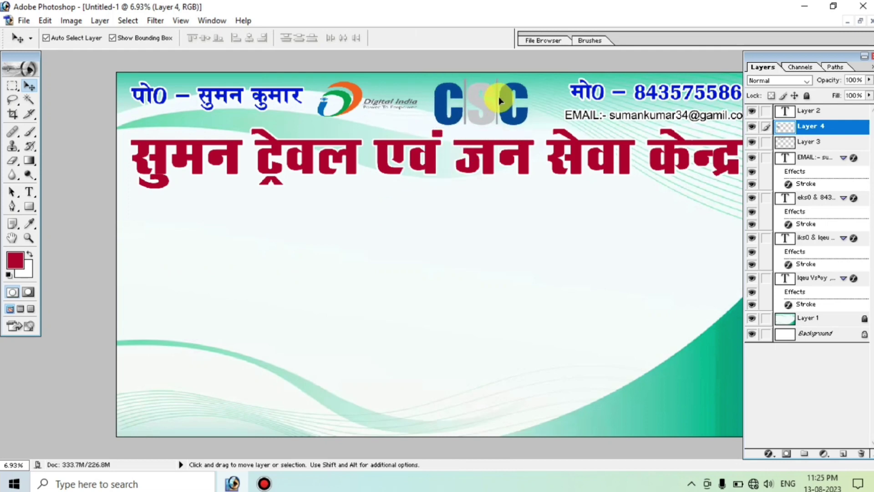
click(504, 185)
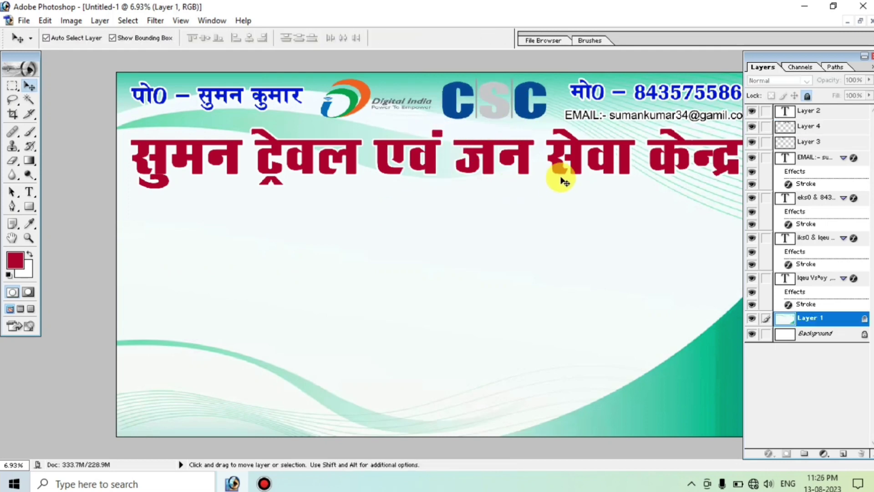
Step: Duplicate the name line below the title and recolour it dark red
key(ctrl+0)
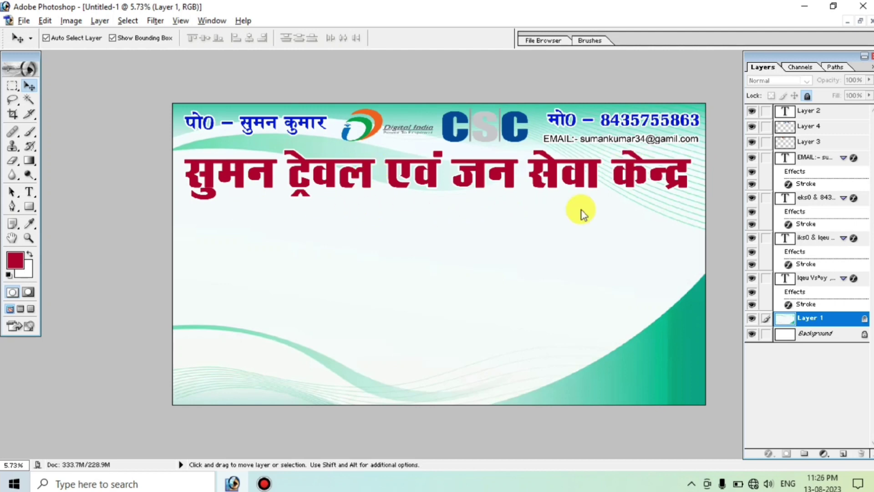
click(261, 123)
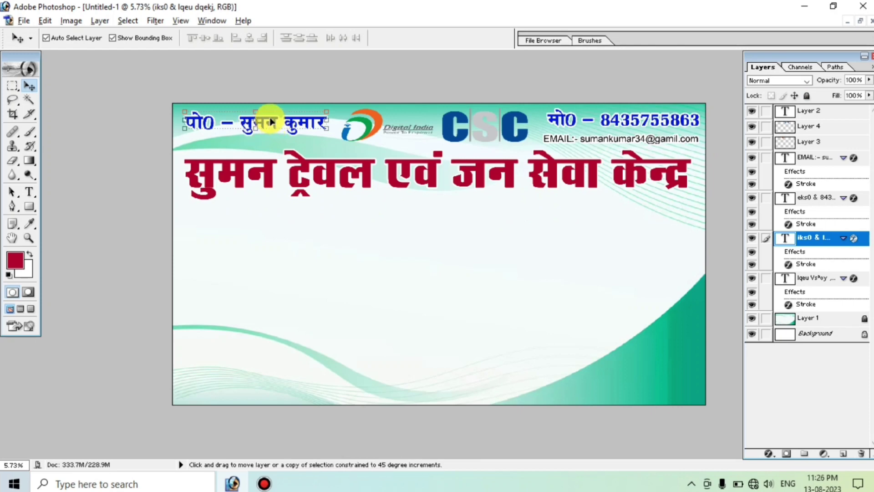
drag(271, 122, 268, 222)
click(30, 196)
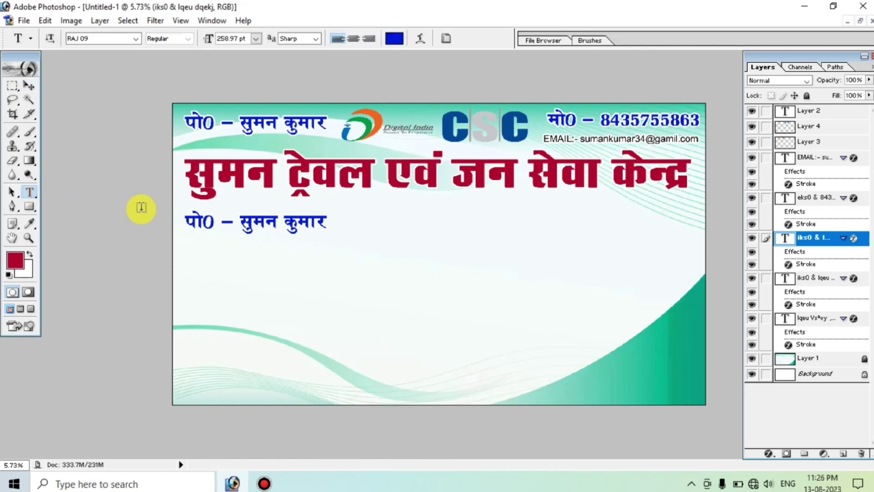
drag(188, 223, 347, 228)
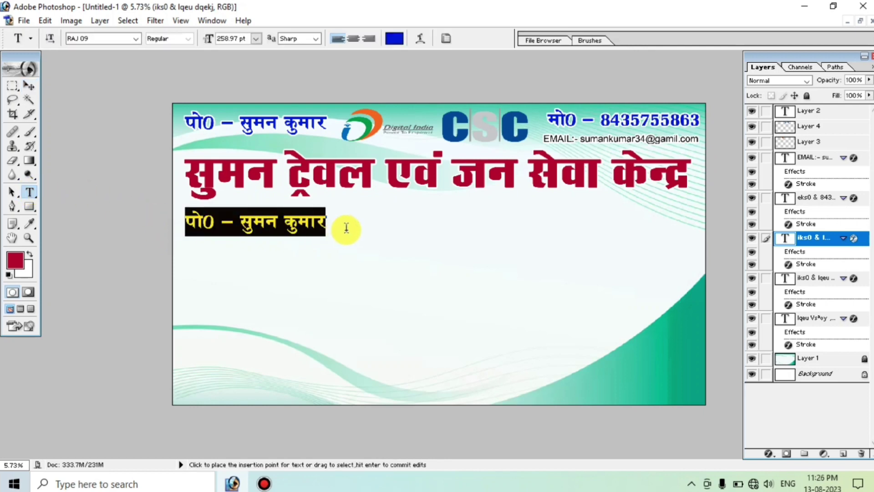
click(395, 39)
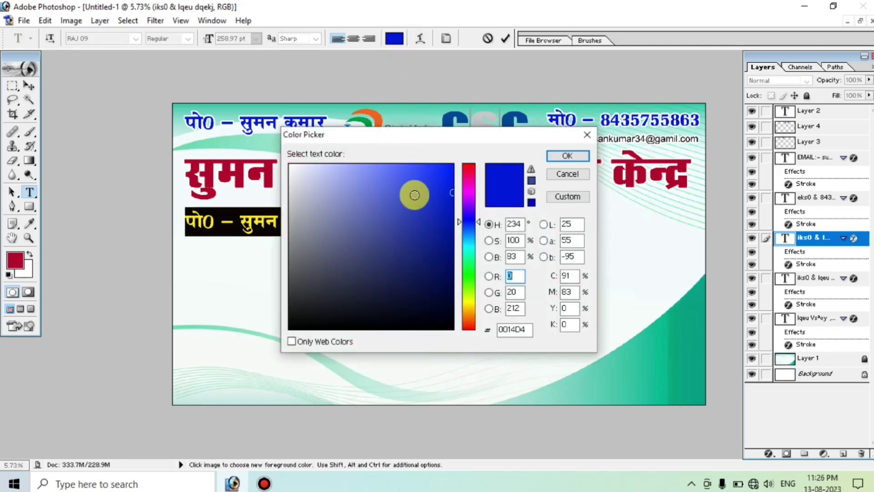
click(469, 177)
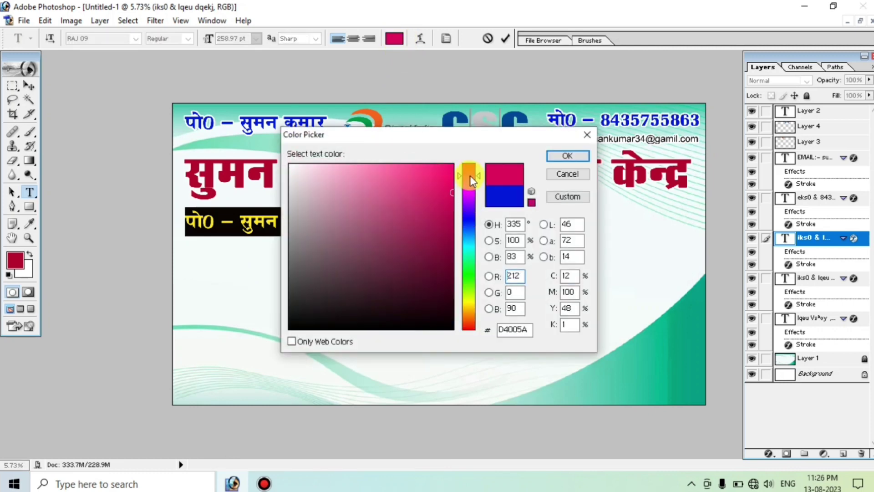
drag(469, 176, 474, 182)
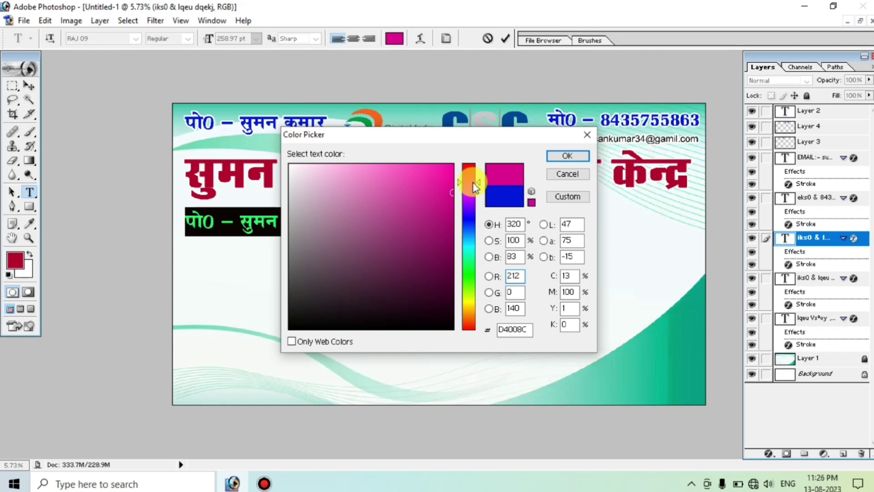
click(469, 171)
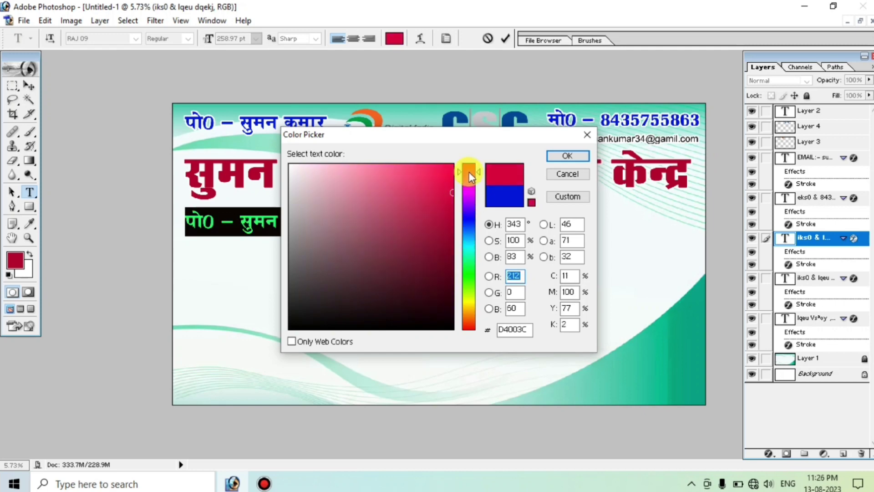
click(452, 231)
click(565, 157)
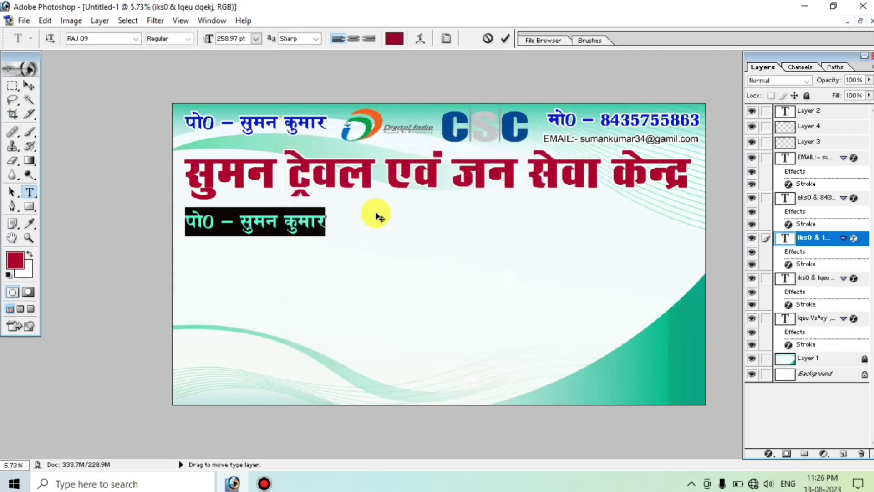
Step: Replace the red copy with the pasted address text and centre it under the title
drag(324, 227, 190, 225)
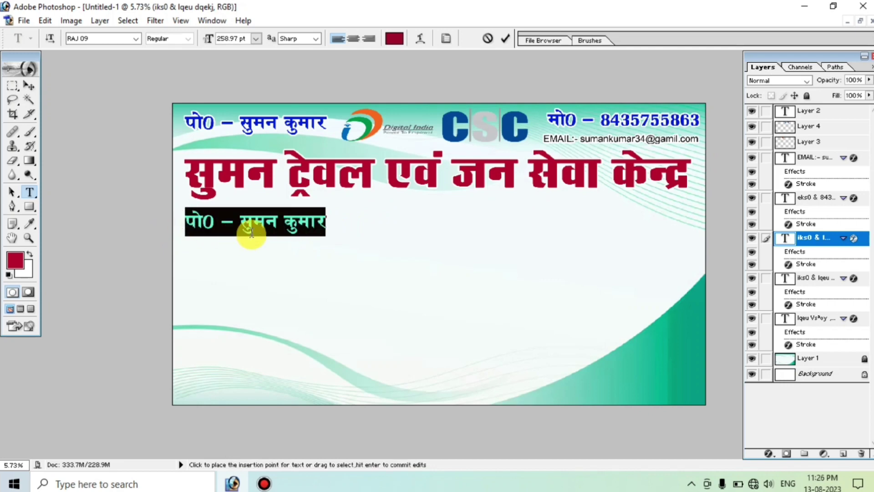
key(ctrl+v)
key(KP_Enter)
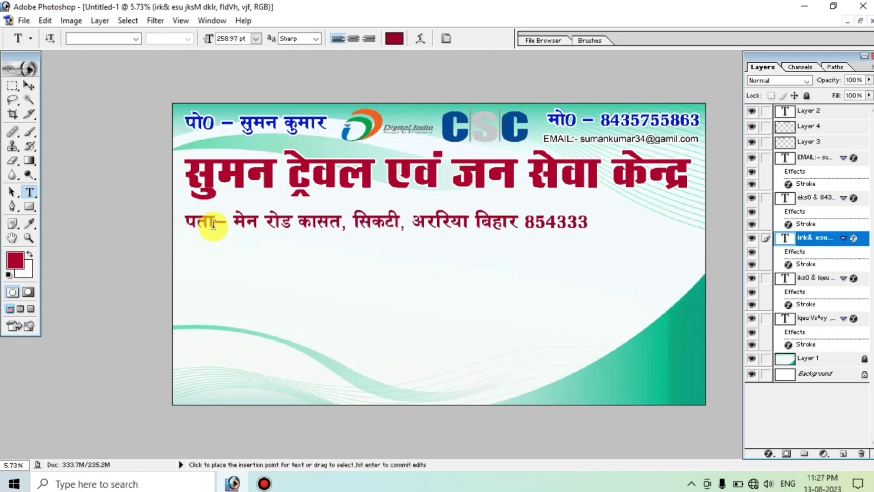
click(29, 86)
drag(271, 222, 324, 215)
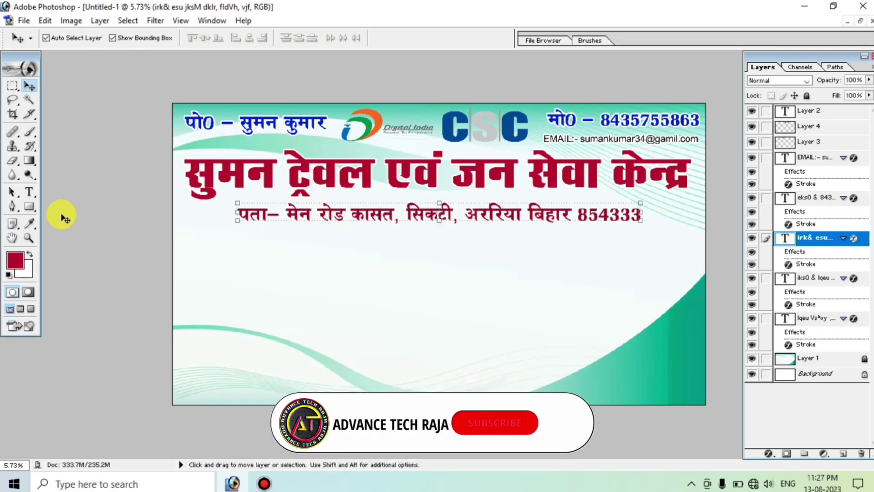
Step: Recolour the whole main Hindi title to bright red (EE0022)
click(30, 192)
click(189, 171)
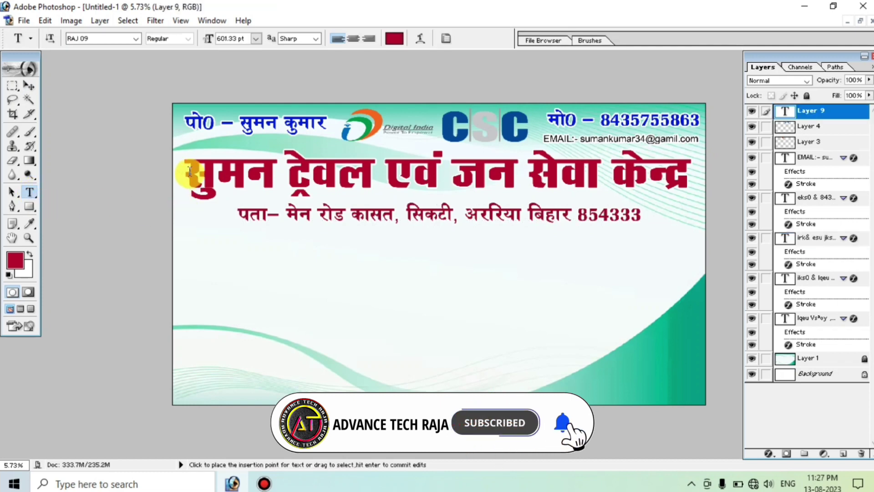
drag(189, 171, 693, 180)
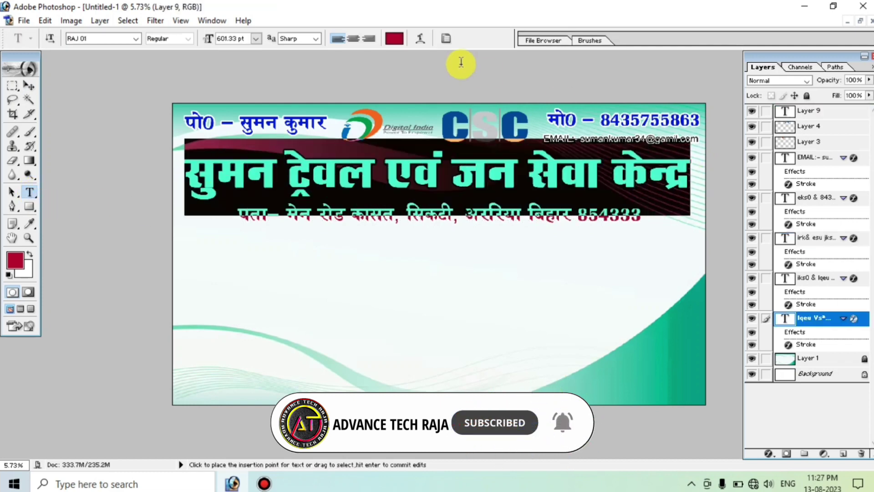
click(395, 38)
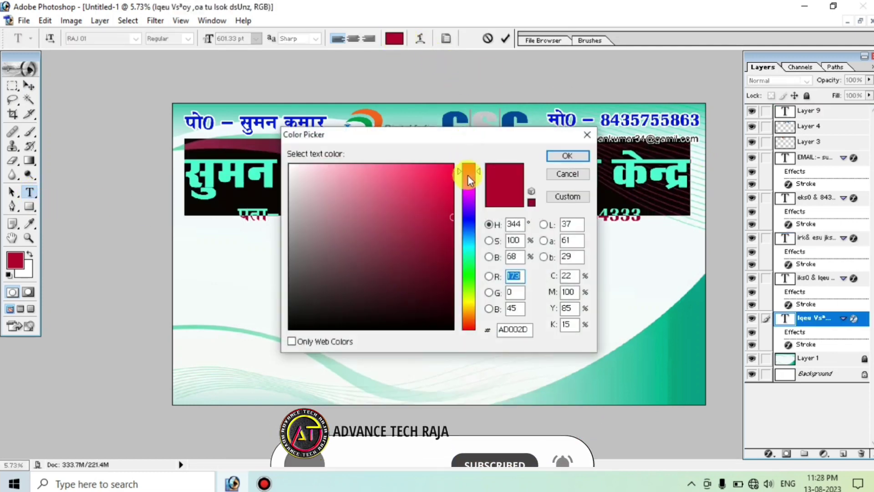
click(469, 167)
click(452, 176)
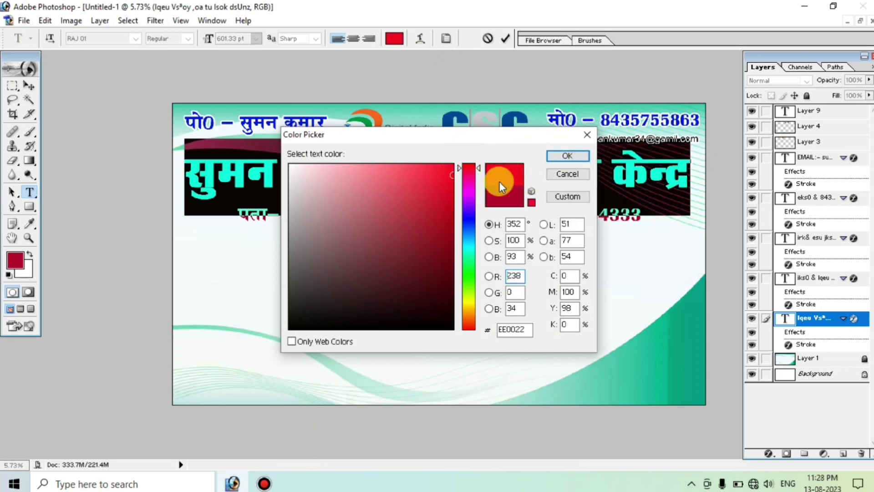
click(565, 156)
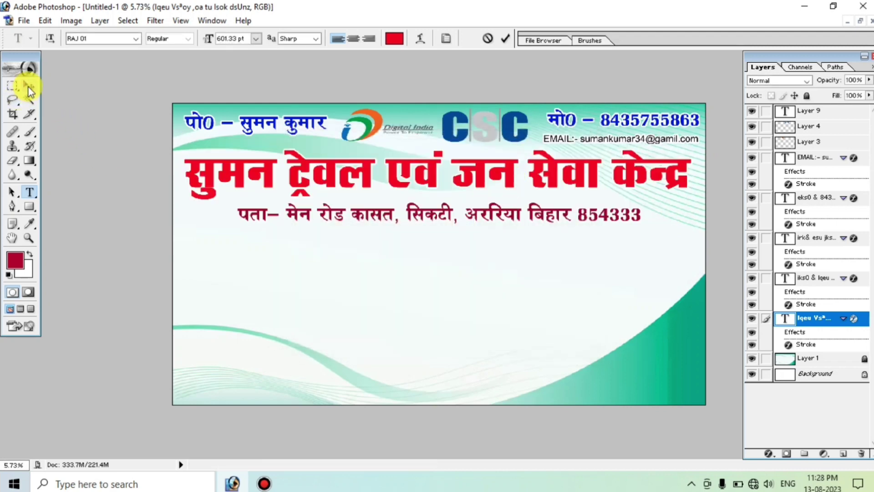
click(29, 86)
click(416, 166)
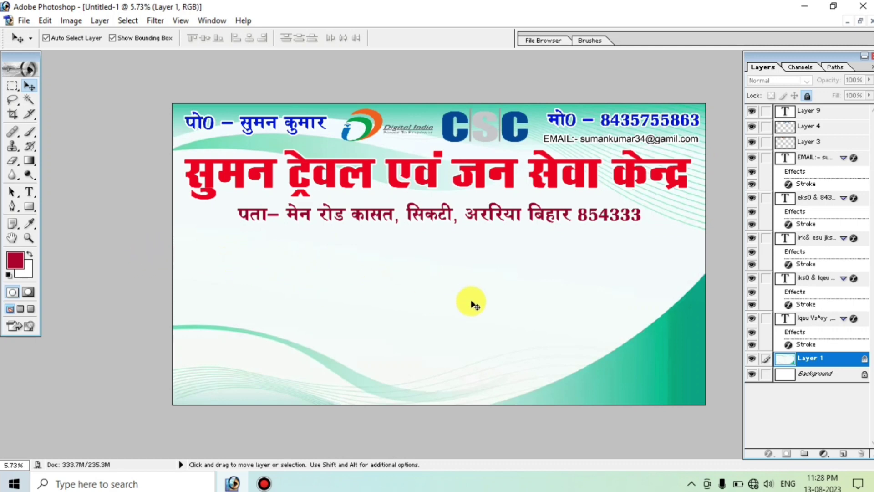
Step: Open the service-images PNG from the ALL PNG folder and drag it into the banner
click(21, 20)
click(40, 54)
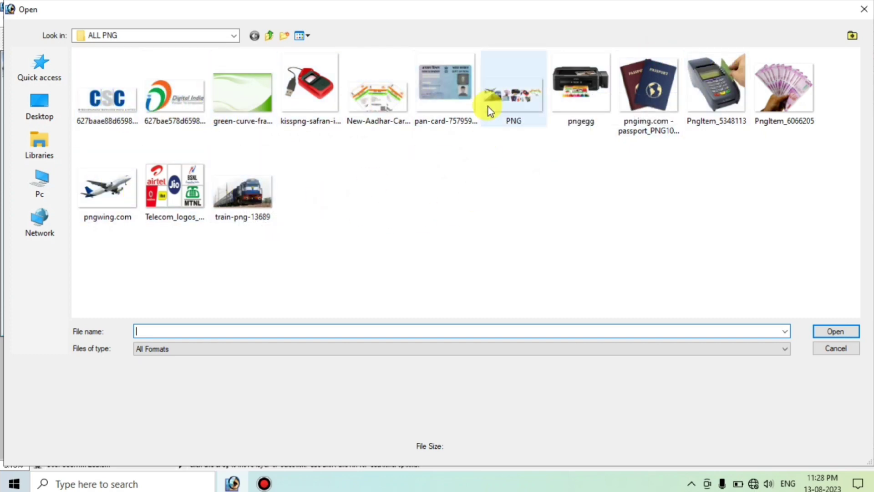
mouse_move(513, 90)
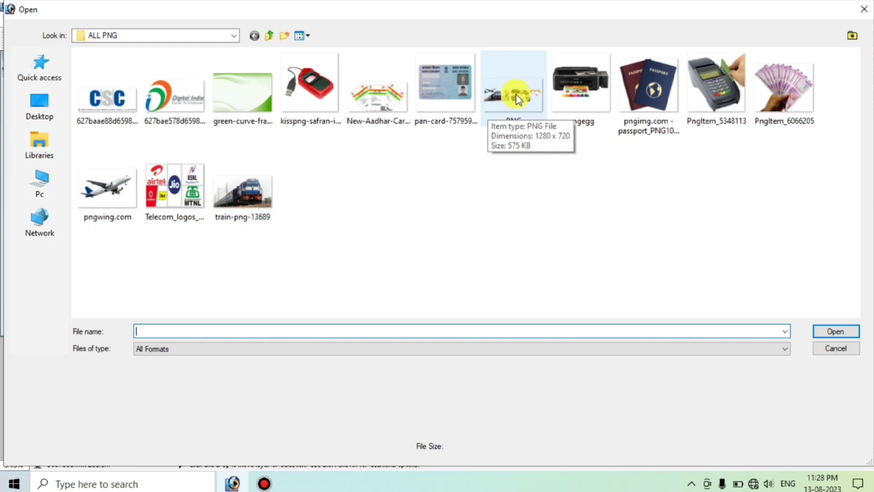
double_click(518, 99)
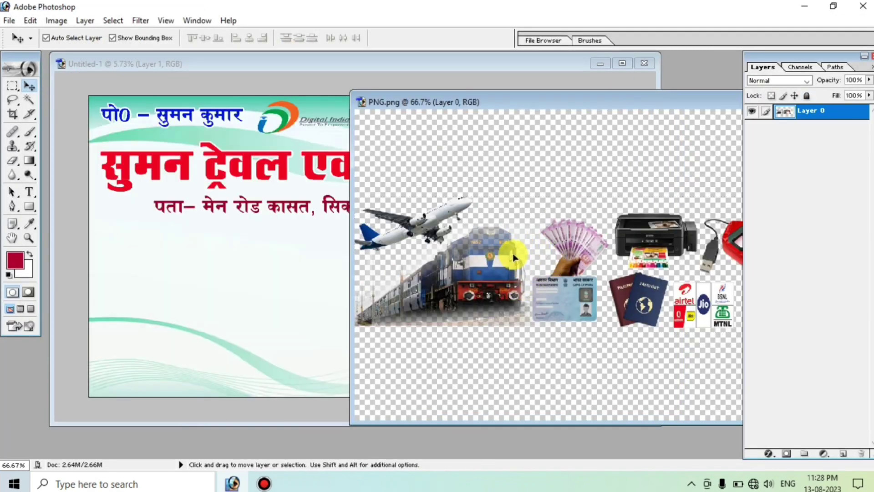
mouse_move(514, 257)
mouse_down()
mouse_move(265, 303)
mouse_move(245, 289)
mouse_move(447, 403)
mouse_up()
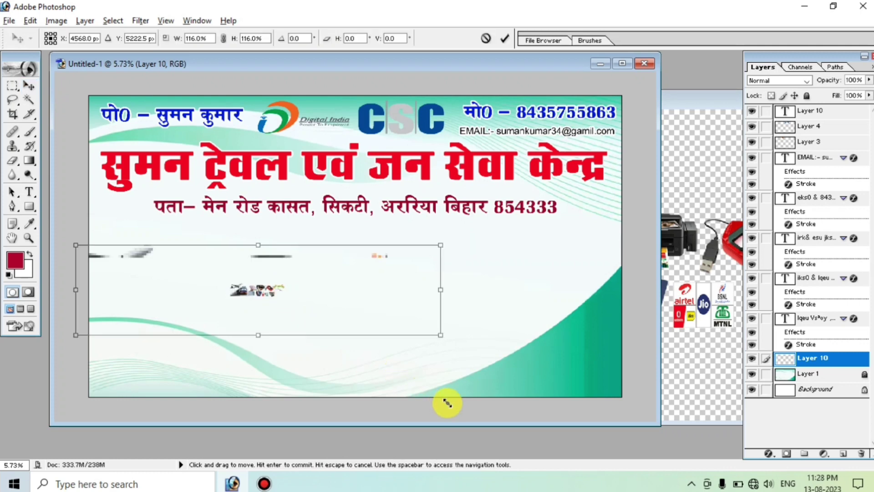
key(Return)
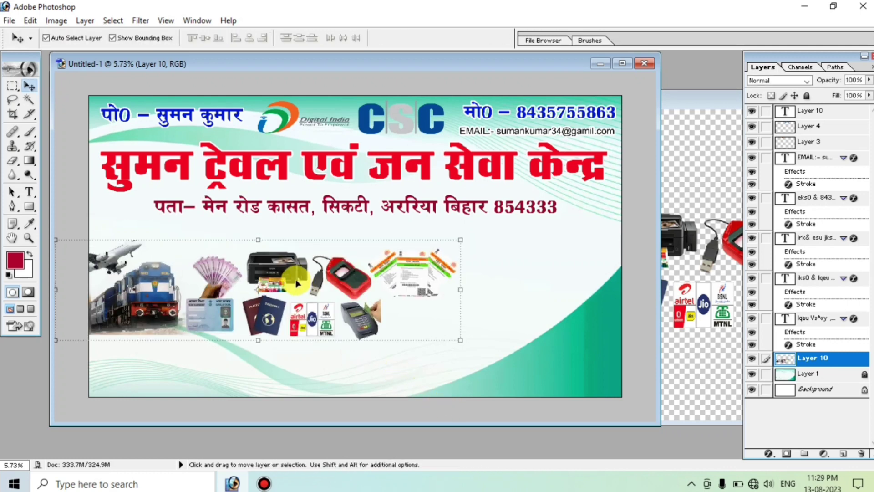
Step: Enlarge the image strip across the banner's middle below the address line
mouse_move(271, 283)
mouse_down()
mouse_move(367, 271)
mouse_move(342, 260)
mouse_up()
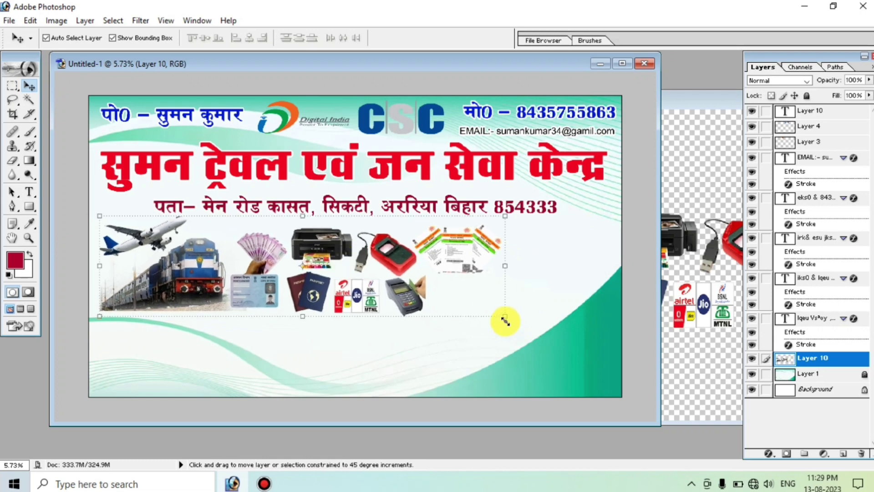
drag(523, 335, 589, 355)
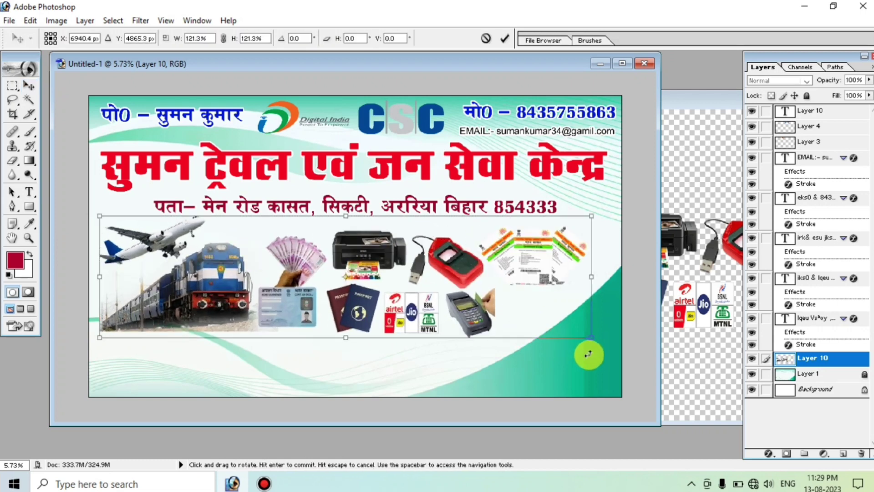
drag(424, 335, 419, 324)
key(Return)
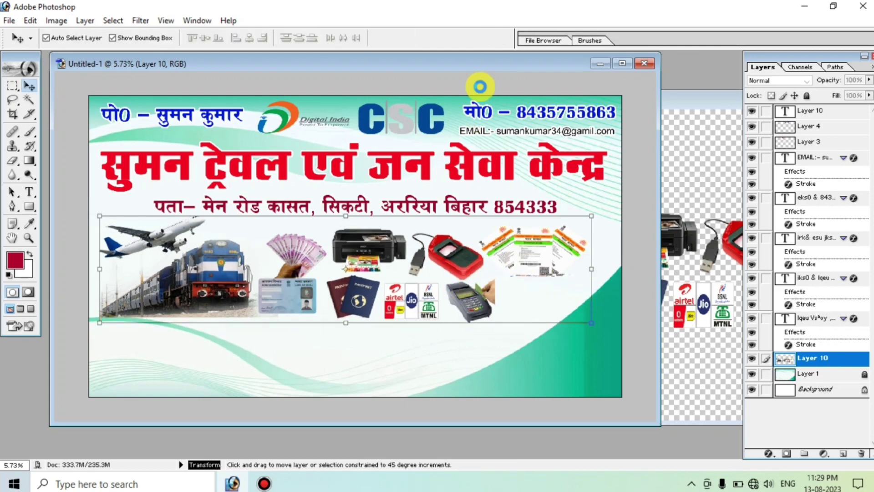
double_click(480, 64)
key(ctrl+plus)
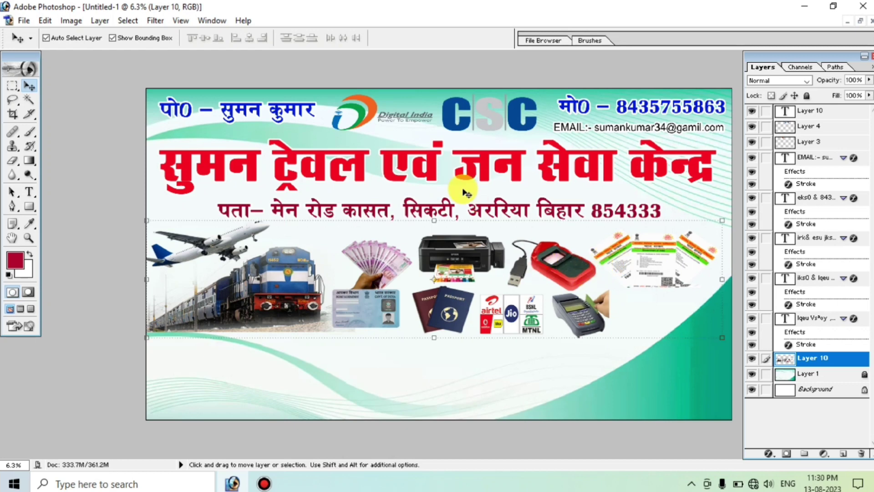
Step: Nudge the image strip up and set up the Rounded Rectangle tool: 10 px radius, Shape Layers
drag(542, 340, 542, 328)
click(621, 291)
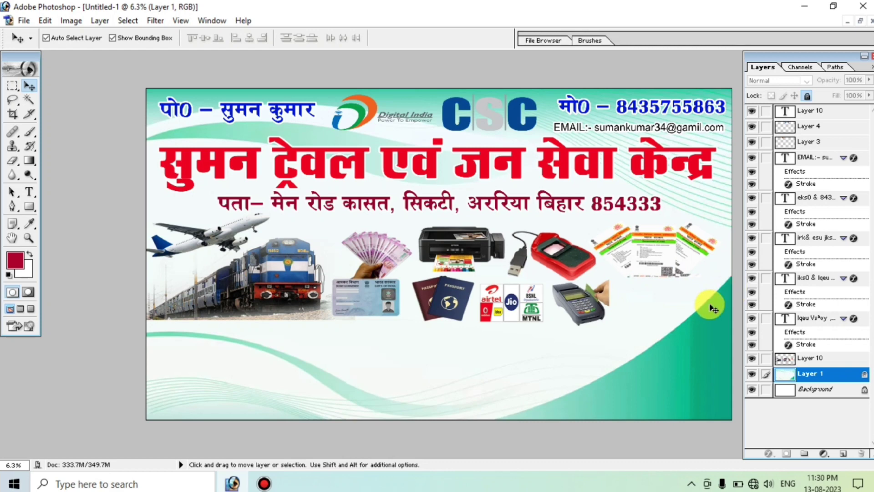
click(29, 206)
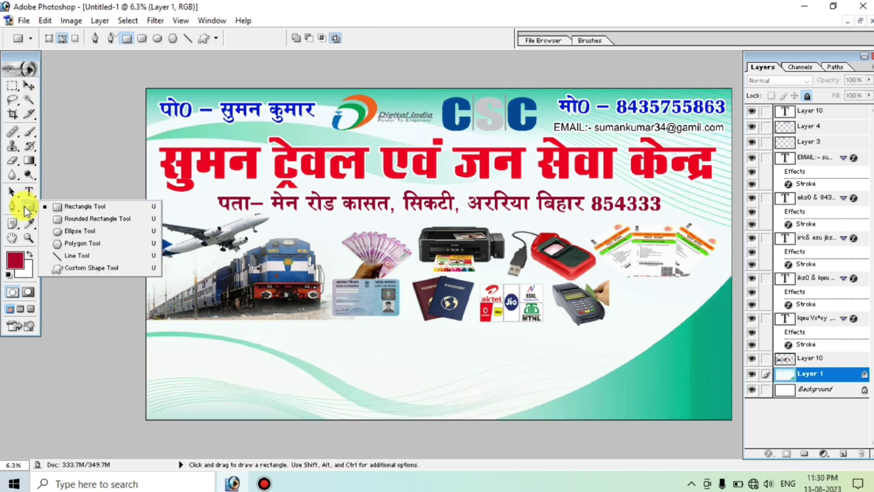
click(104, 222)
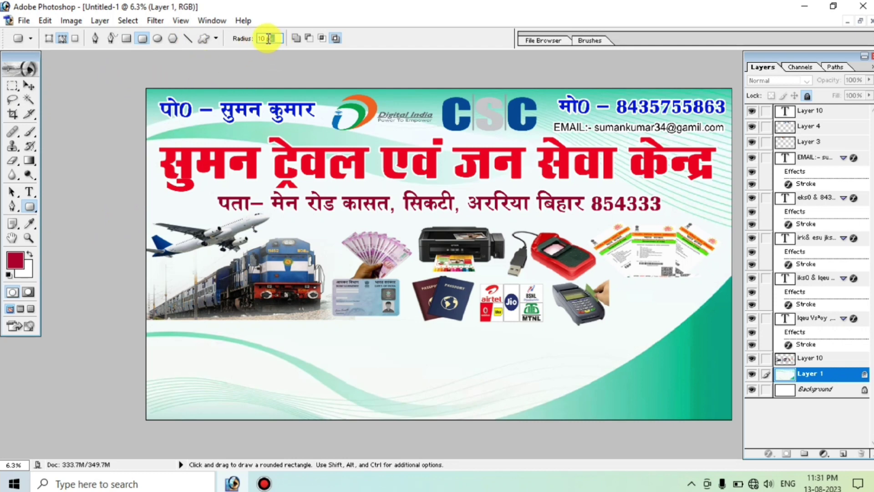
key(Return)
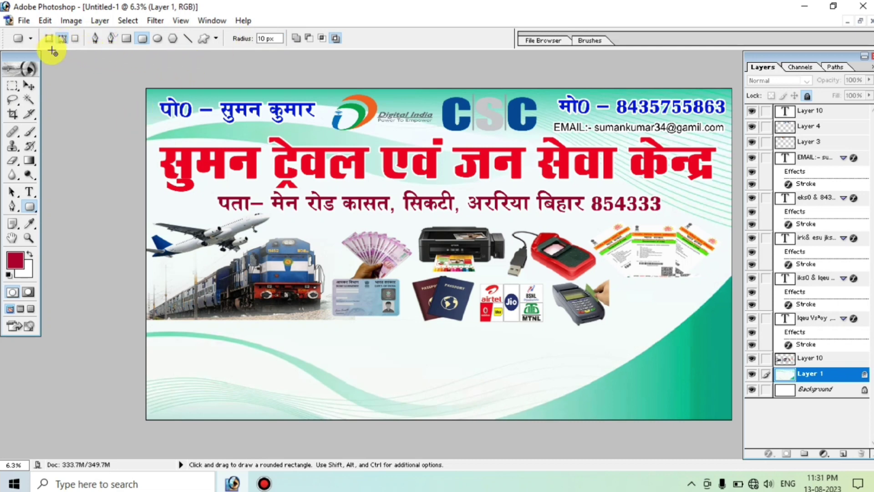
click(49, 39)
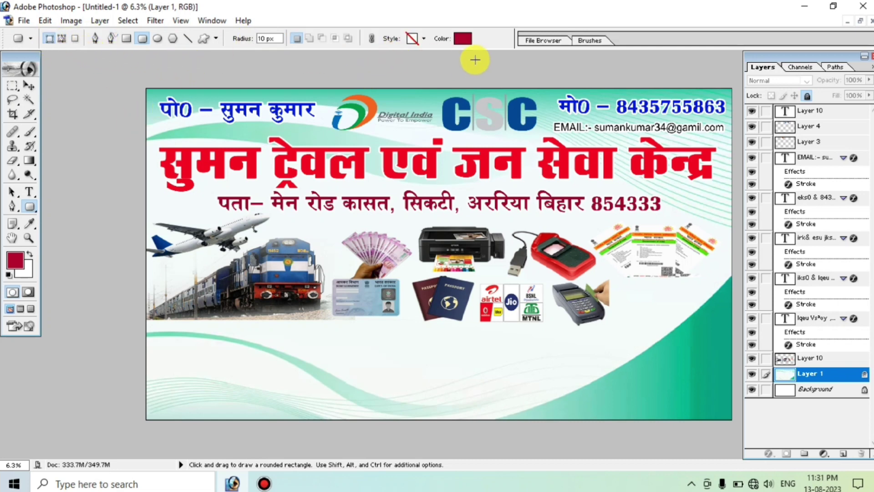
Step: Draw a solid blue rounded box at the right beside the card machine image
click(459, 35)
mouse_move(455, 136)
mouse_down()
mouse_move(516, 114)
mouse_move(512, 179)
mouse_up()
click(531, 200)
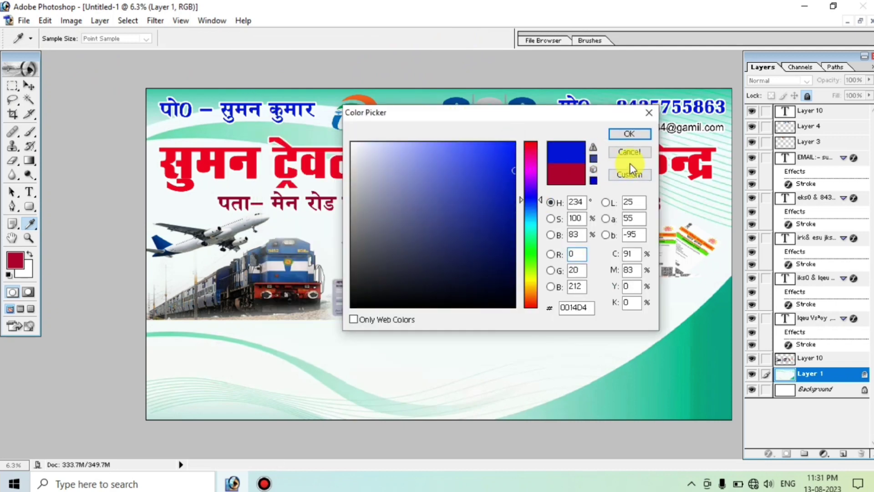
click(629, 134)
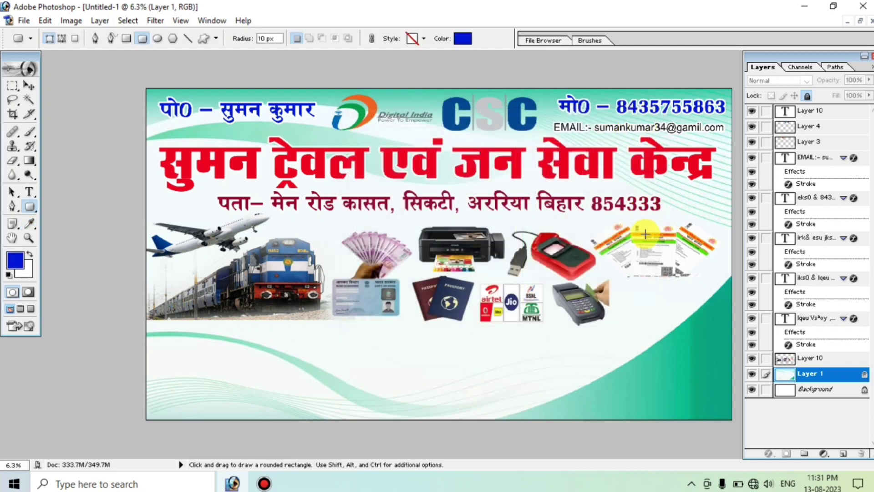
drag(622, 284, 731, 319)
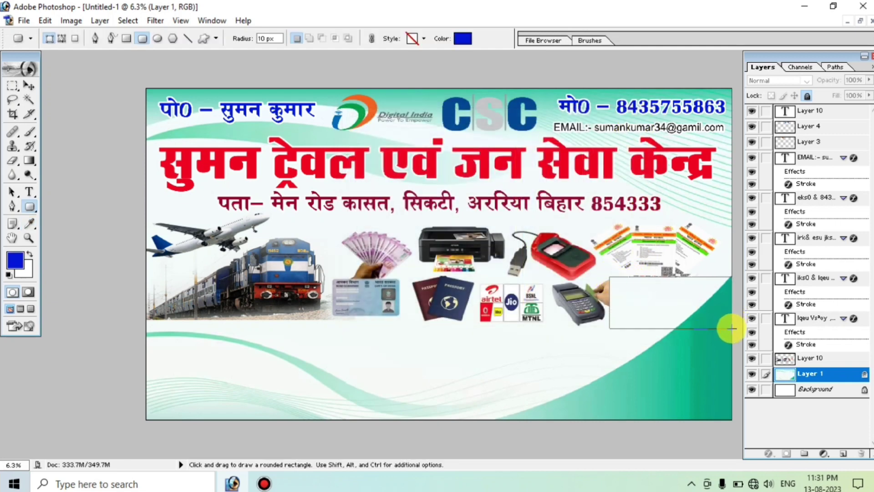
drag(731, 332, 732, 332)
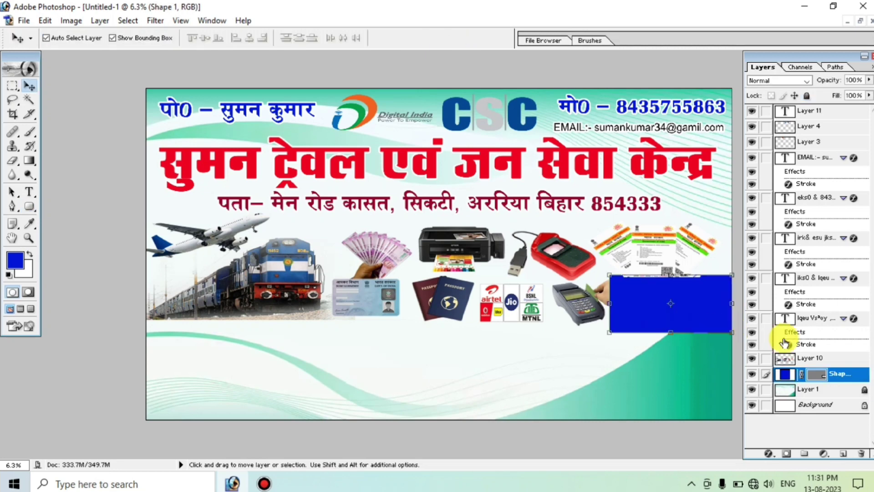
Step: Duplicate the name text onto the lower banner and replace it with the Hindi Aadhaar/ATM caption
key(v)
mouse_move(836, 378)
mouse_down()
mouse_move(807, 150)
mouse_move(815, 109)
mouse_up()
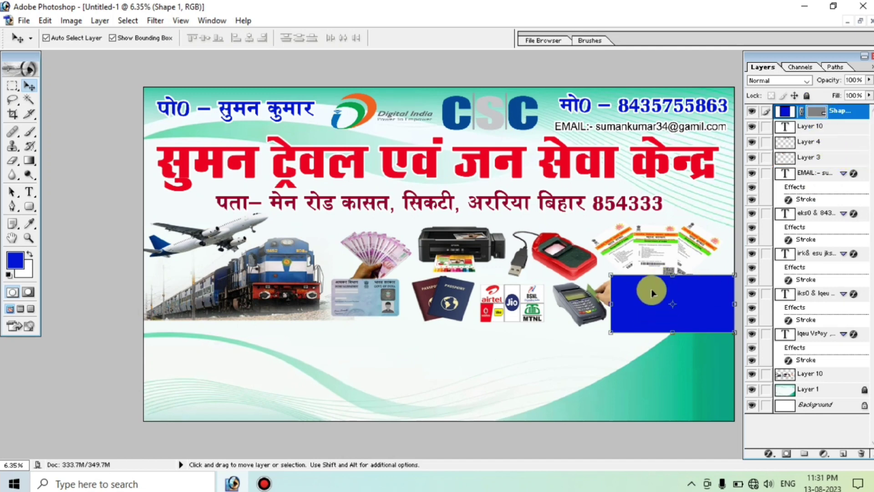
click(630, 304)
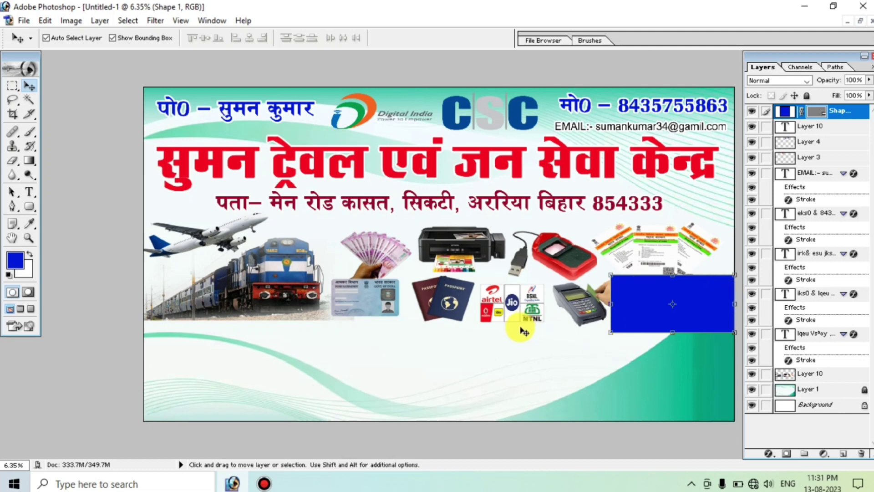
click(300, 110)
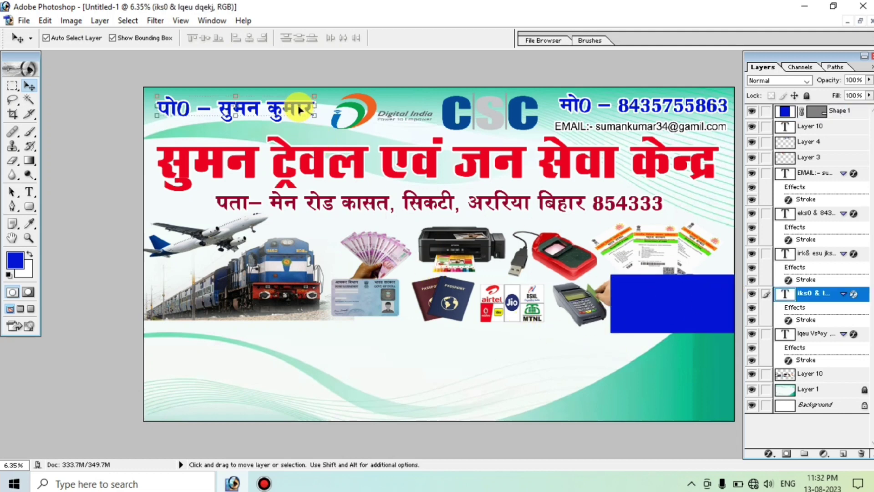
mouse_move(299, 109)
mouse_down()
mouse_move(433, 372)
mouse_move(473, 369)
mouse_up()
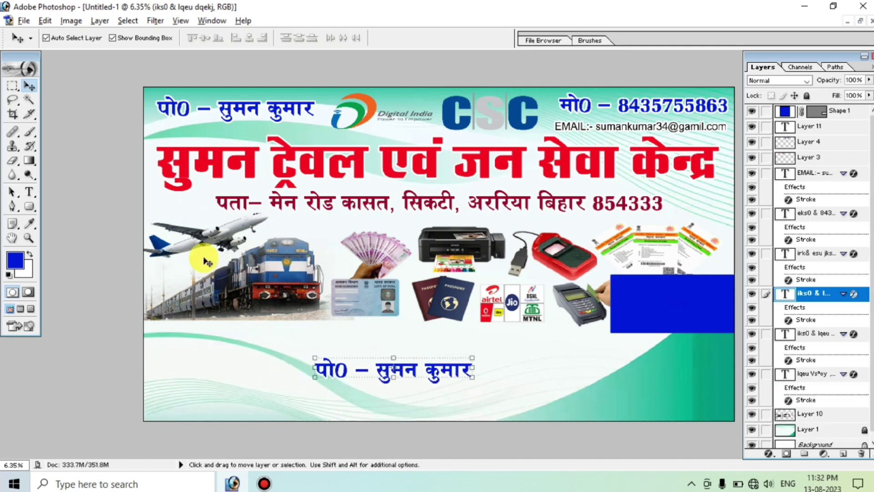
click(30, 192)
drag(319, 375, 473, 378)
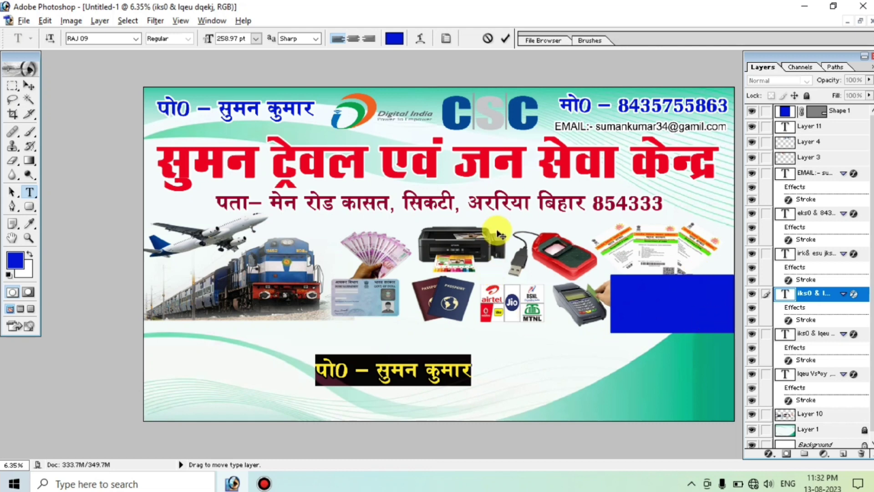
key(ctrl+v)
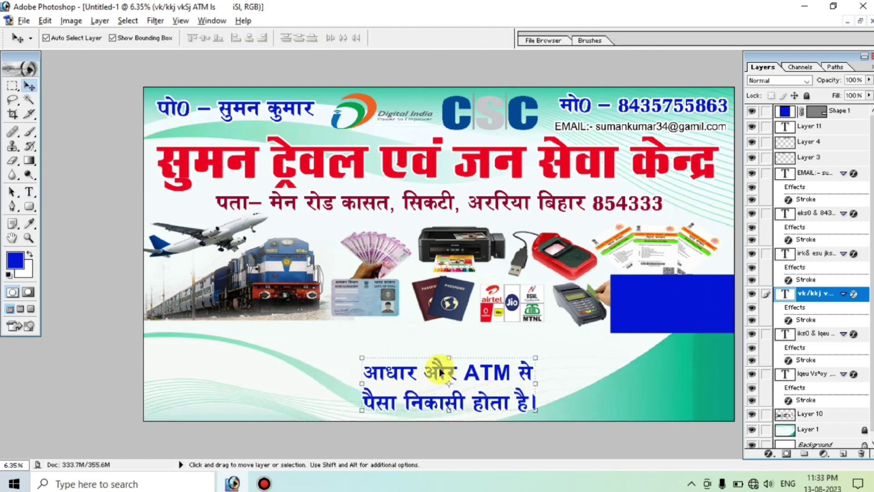
Step: Move the caption layer above Shape 1 and scale the caption to fit inside the blue box
mouse_move(440, 373)
mouse_down()
mouse_move(613, 306)
mouse_move(594, 300)
mouse_move(580, 309)
mouse_up()
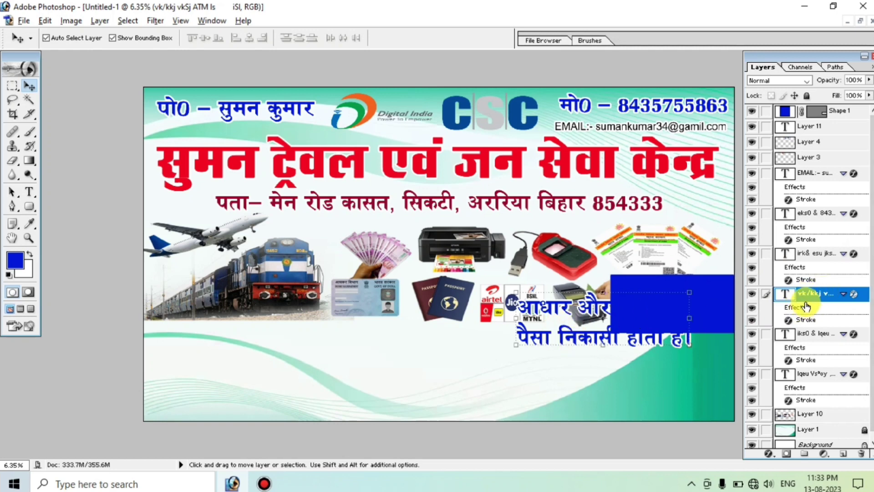
drag(814, 298, 807, 113)
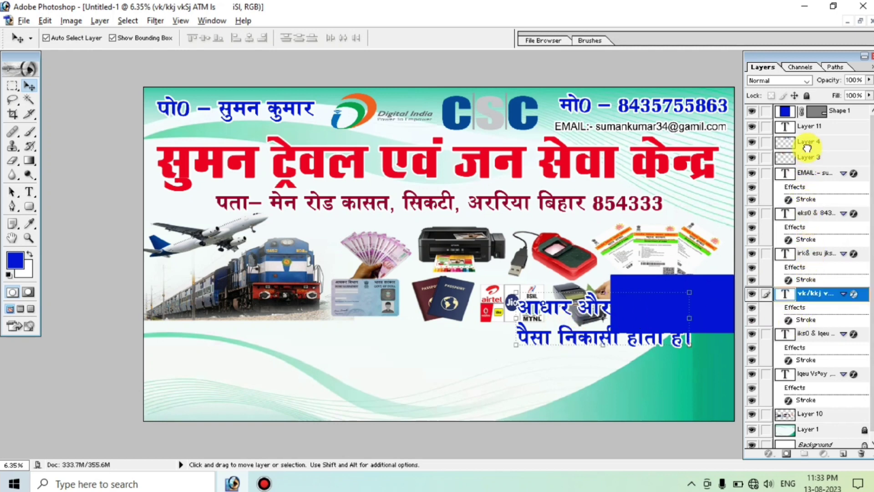
drag(808, 110, 807, 108)
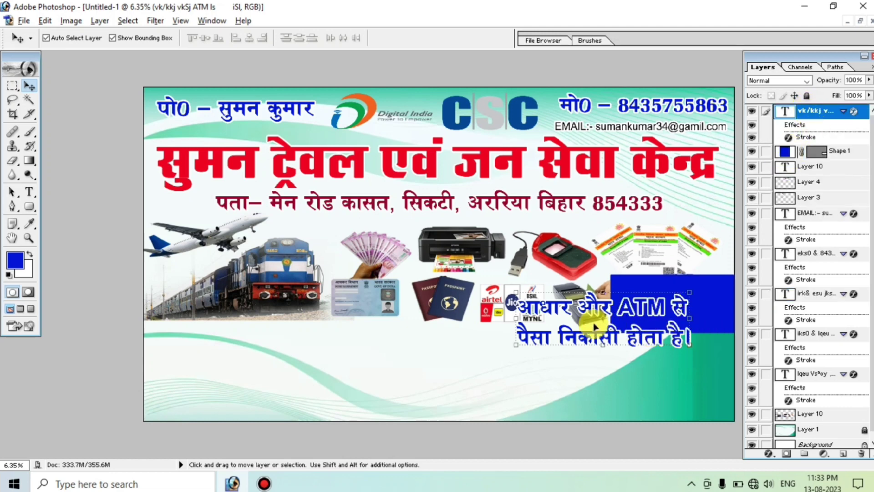
drag(642, 309, 663, 299)
mouse_move(715, 280)
mouse_down()
mouse_move(672, 311)
mouse_move(709, 298)
mouse_up()
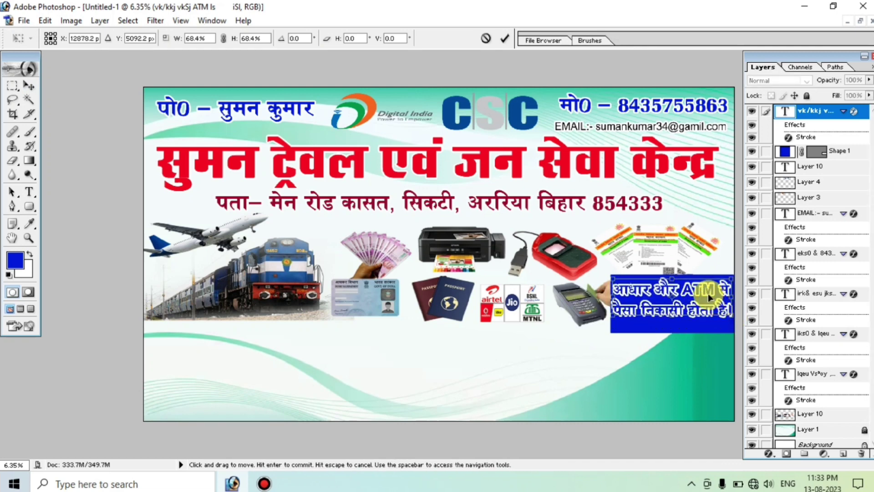
key(Return)
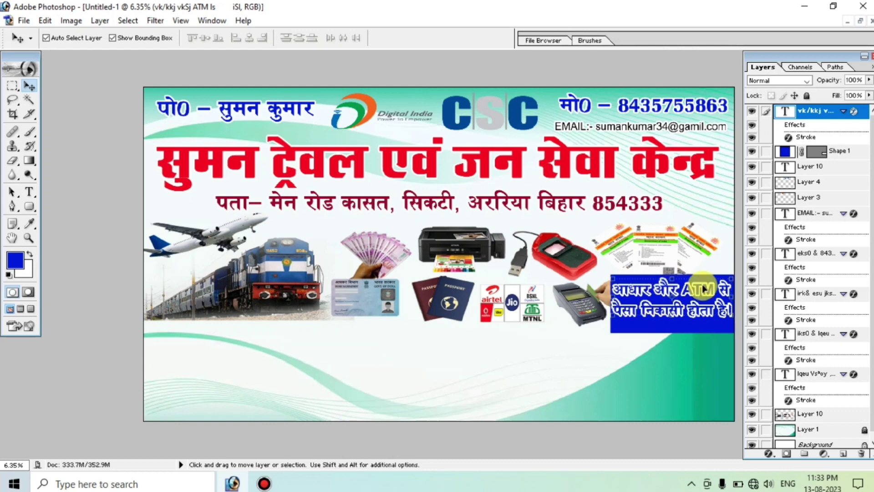
Step: In Layer Style, turn off the caption's Stroke and add a white Color Overlay
double_click(793, 127)
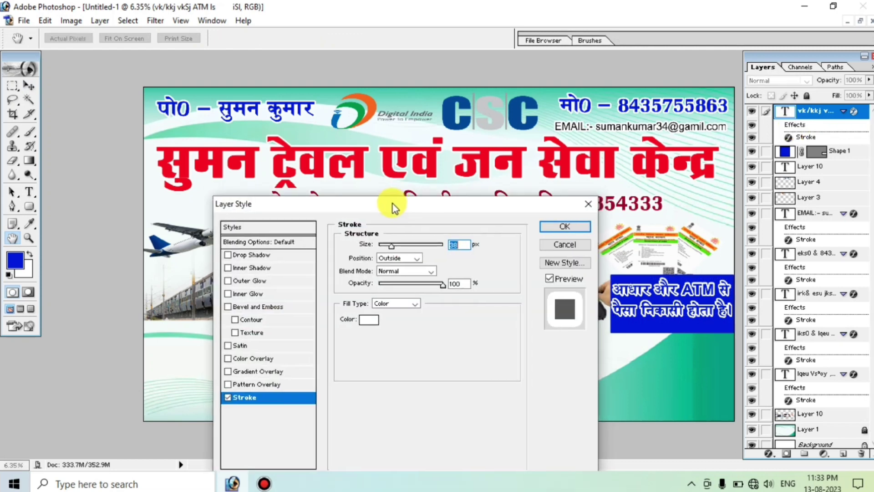
drag(398, 179, 407, 166)
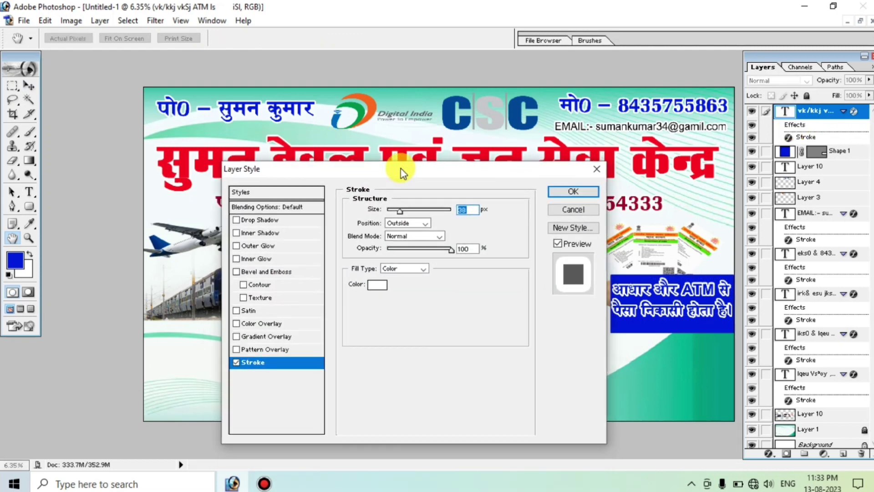
click(236, 363)
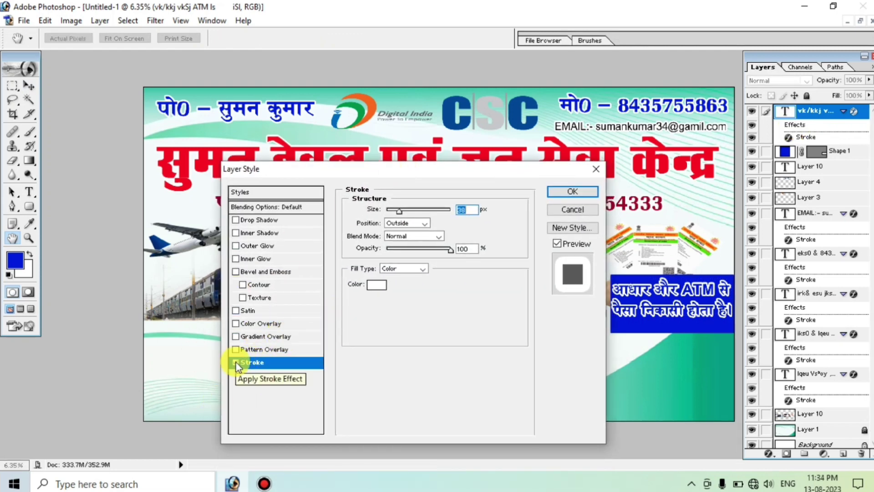
click(235, 363)
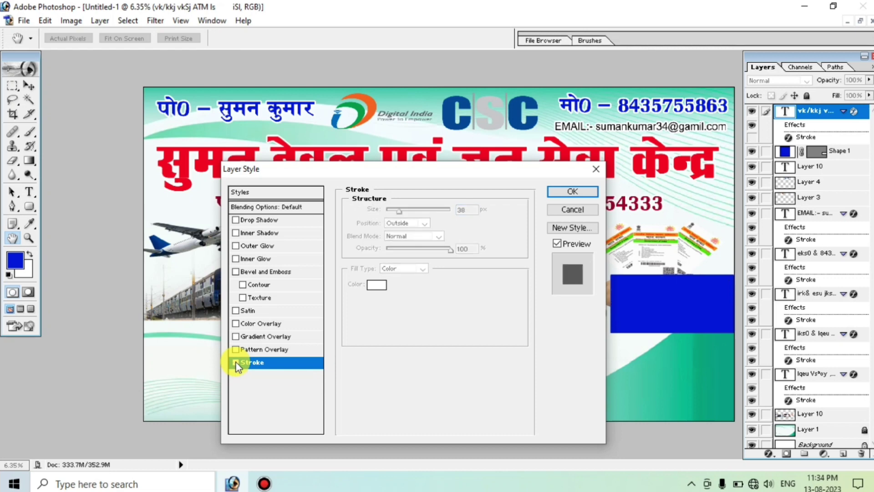
click(263, 323)
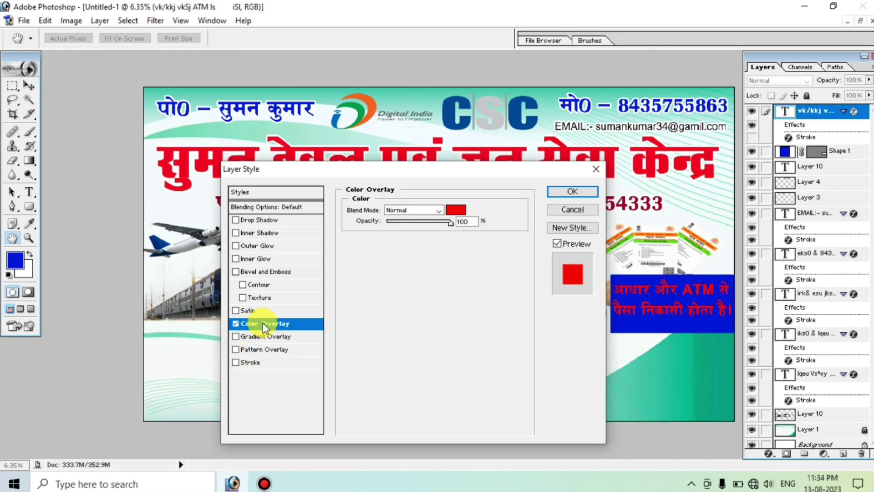
click(456, 210)
mouse_move(445, 195)
mouse_down()
mouse_move(382, 133)
mouse_move(328, 98)
mouse_up()
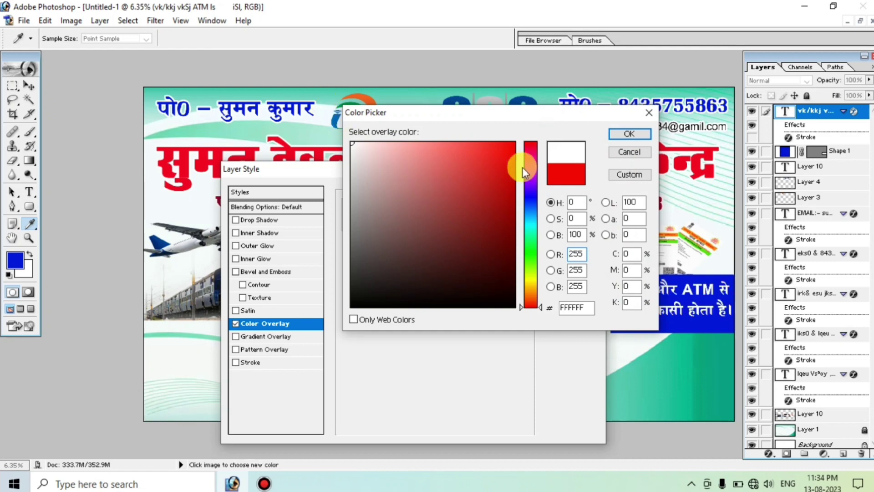
click(629, 134)
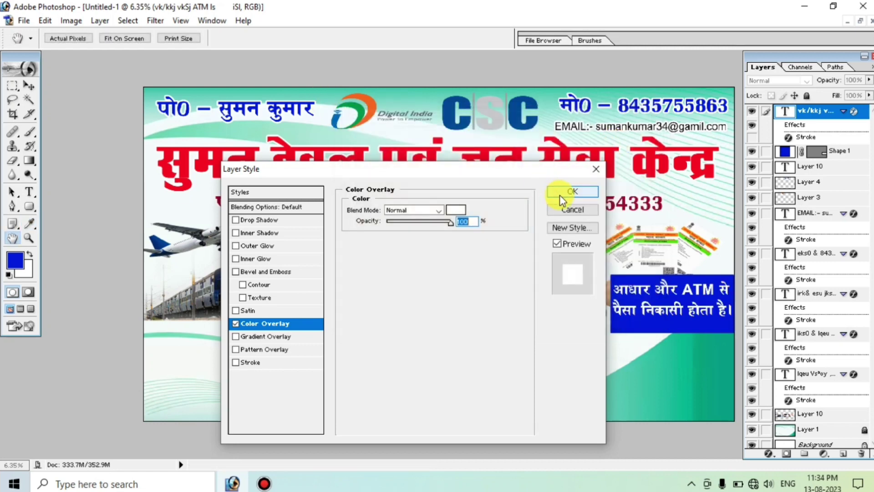
click(563, 194)
key(v)
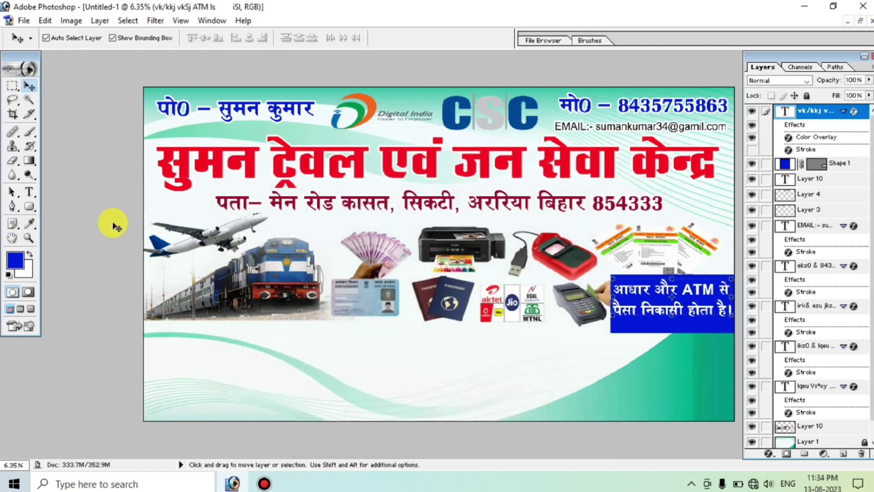
Step: Commit the caption and draw a blue rounded rectangle with 50 px radius at the lower left
click(29, 192)
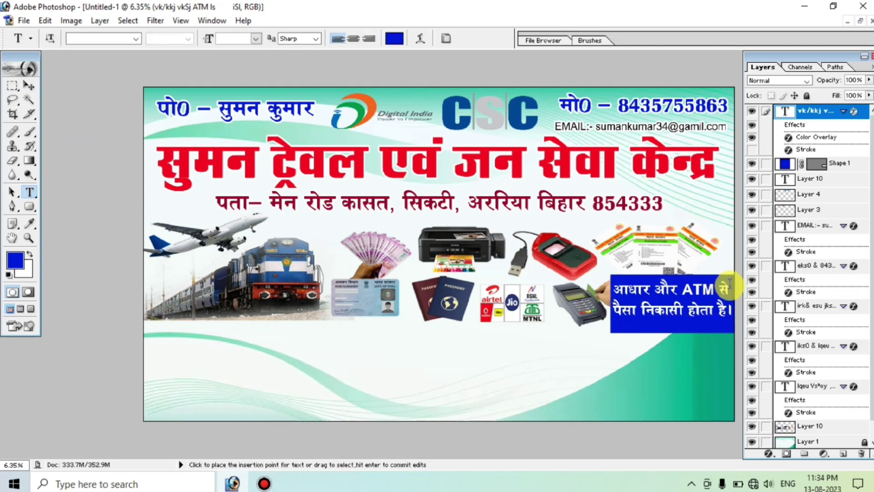
key(v)
click(527, 371)
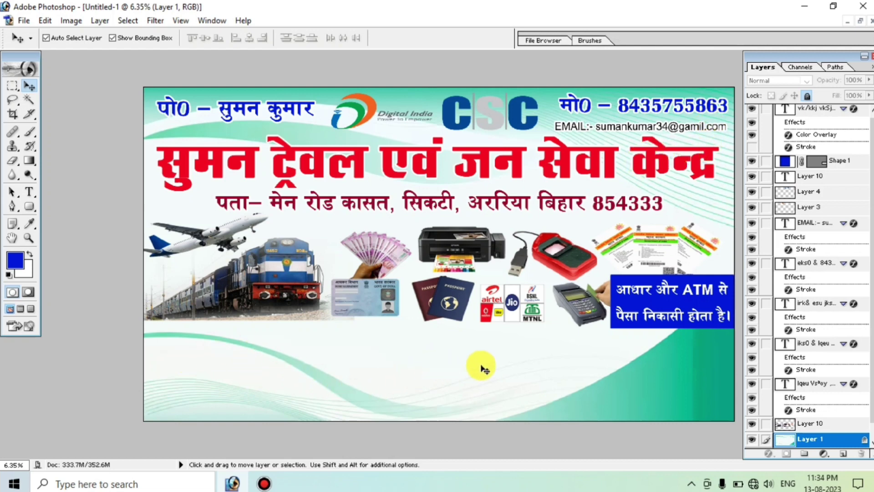
drag(29, 208, 122, 222)
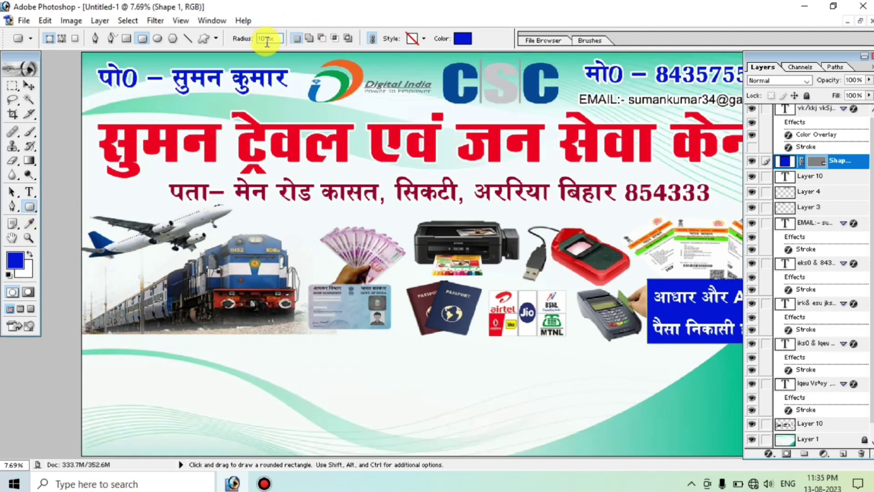
text(0)
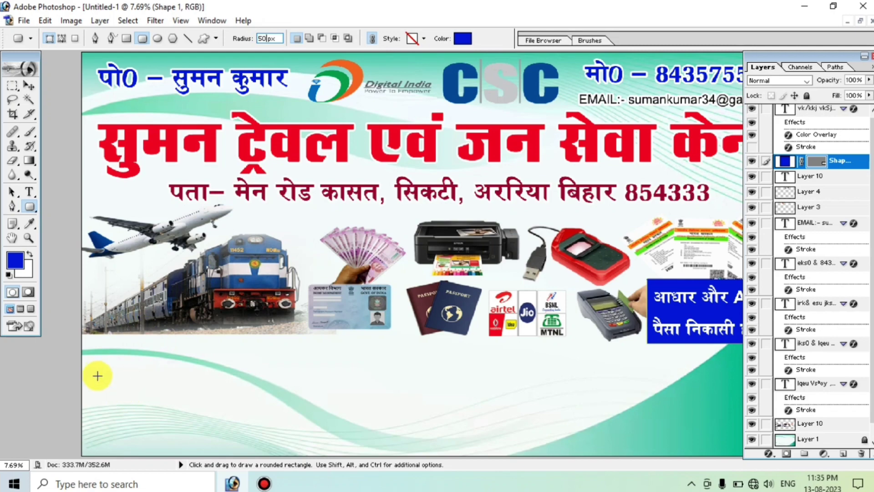
drag(94, 363, 188, 390)
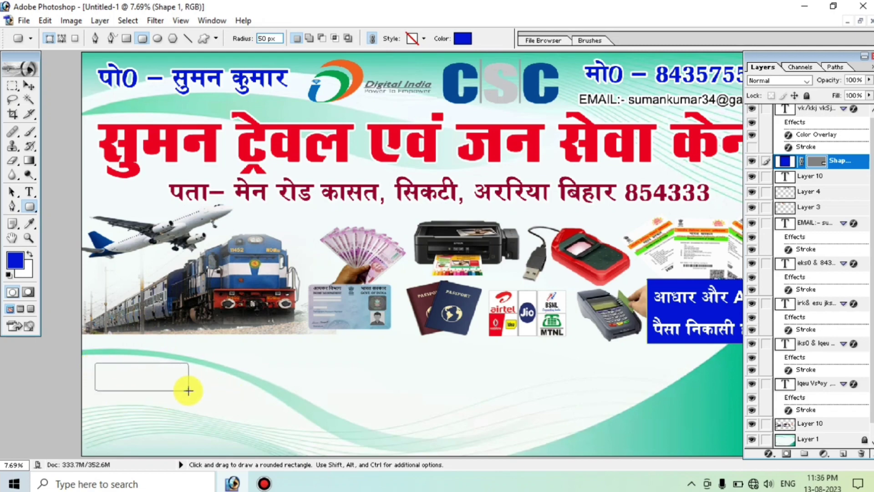
key(ctrl+minus)
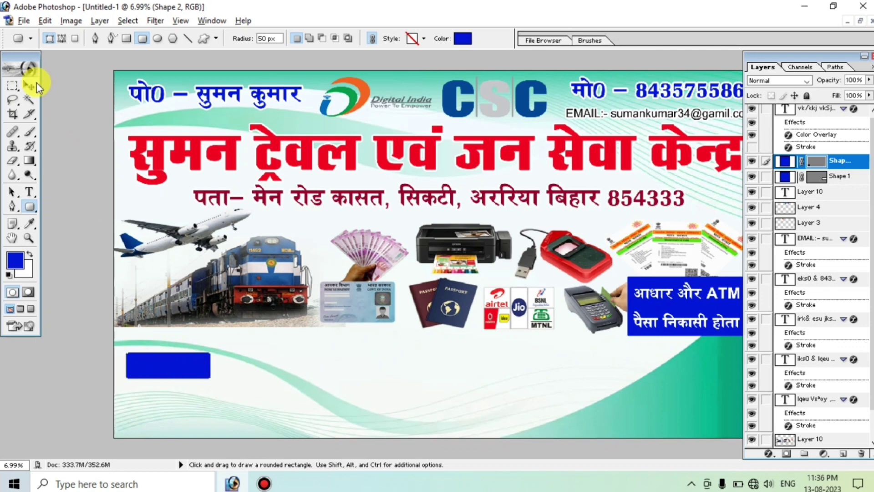
Step: Copy the bar into a top row of five, stretching the fifth bar wider
click(30, 87)
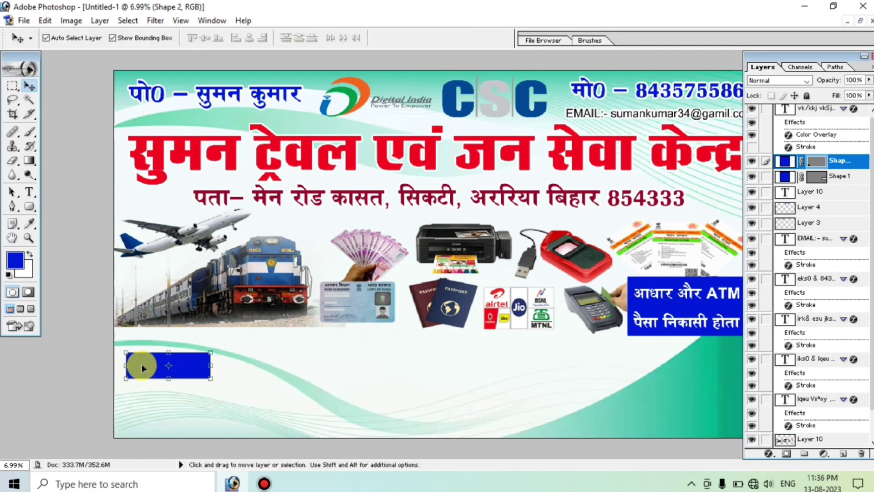
drag(141, 364, 349, 379)
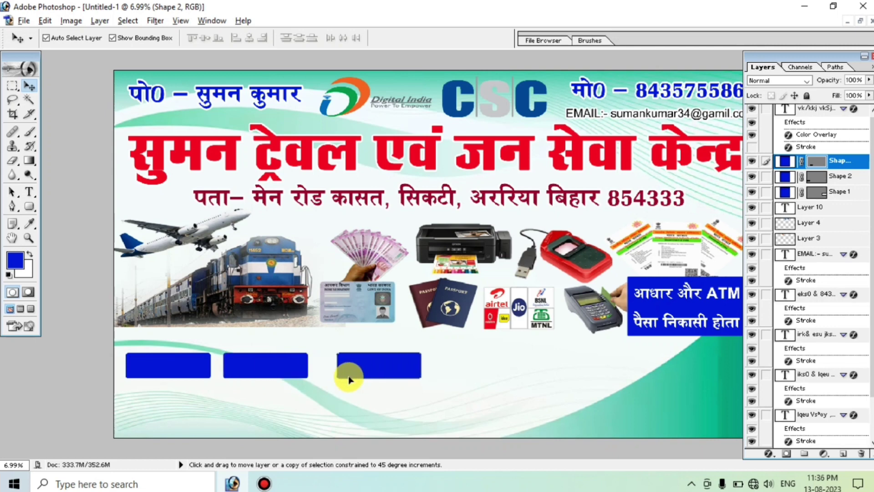
alt+click(334, 379)
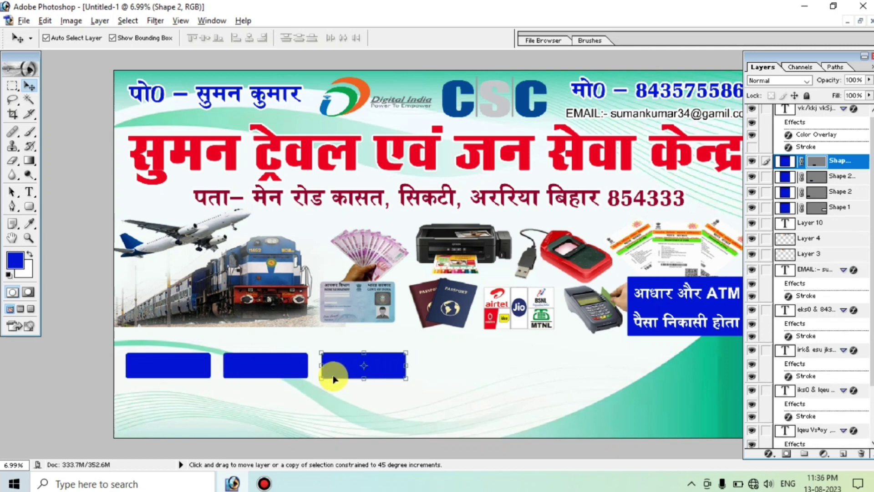
drag(341, 368, 439, 365)
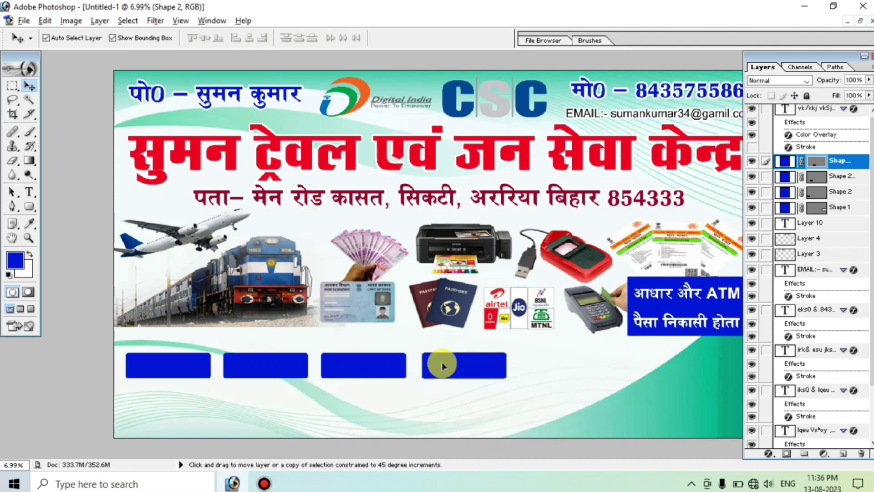
alt+click(441, 373)
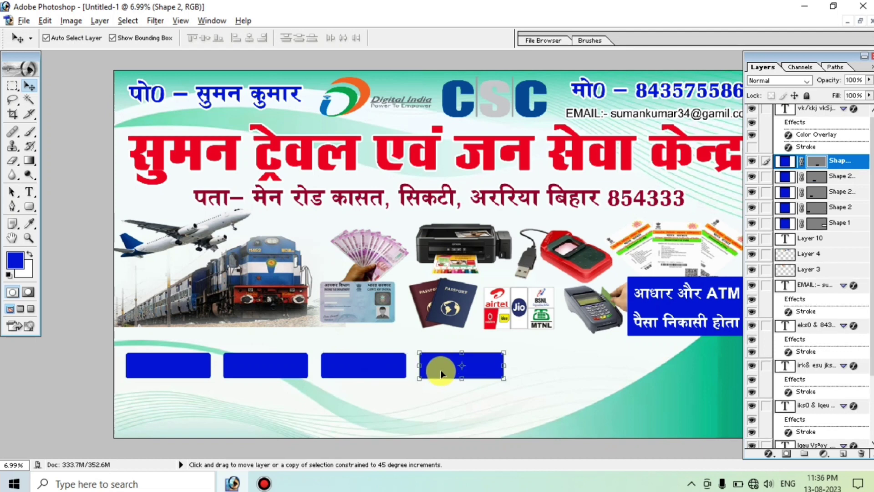
drag(440, 370, 538, 360)
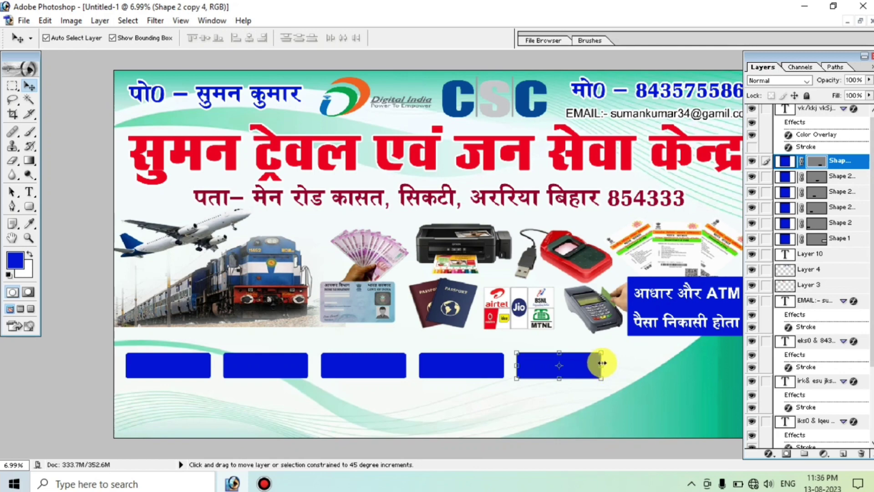
drag(602, 363, 679, 364)
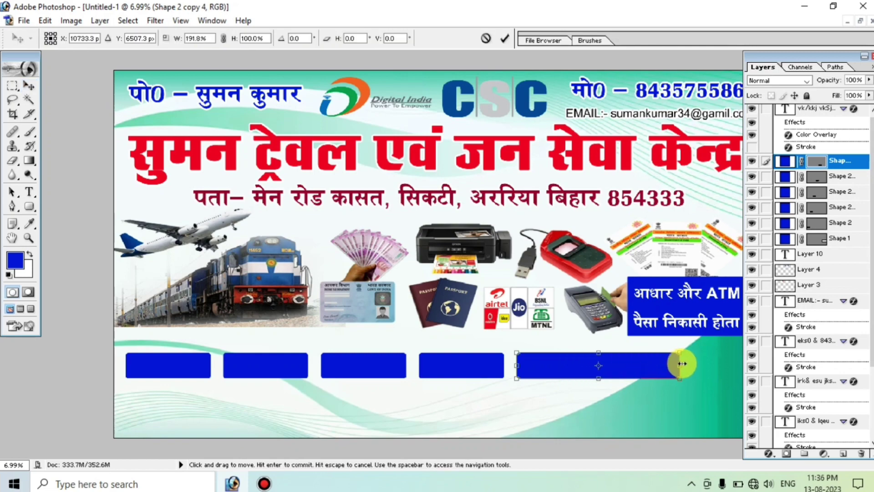
click(217, 355)
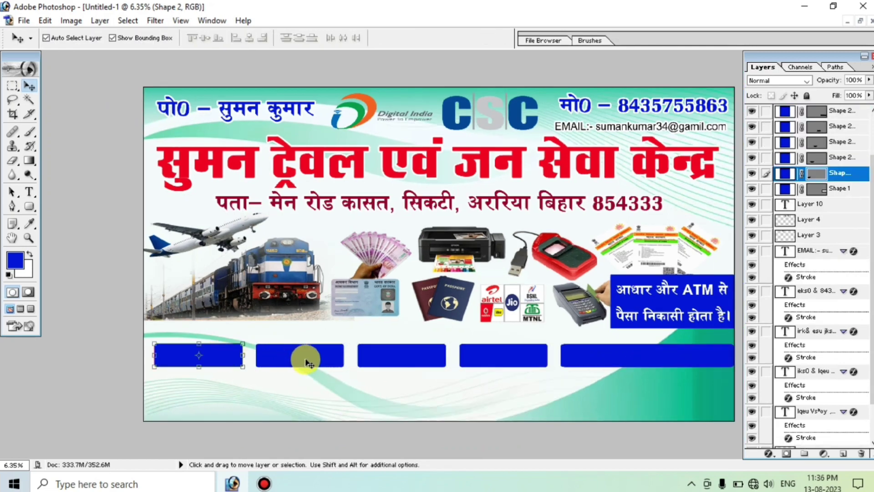
click(273, 388)
Step: Copy each of the five bars straight down to form a second row
click(222, 356)
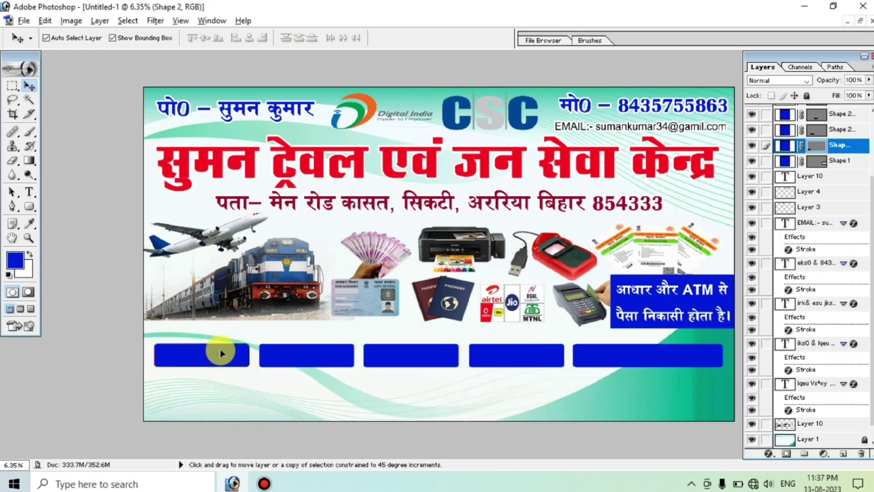
drag(220, 353, 218, 391)
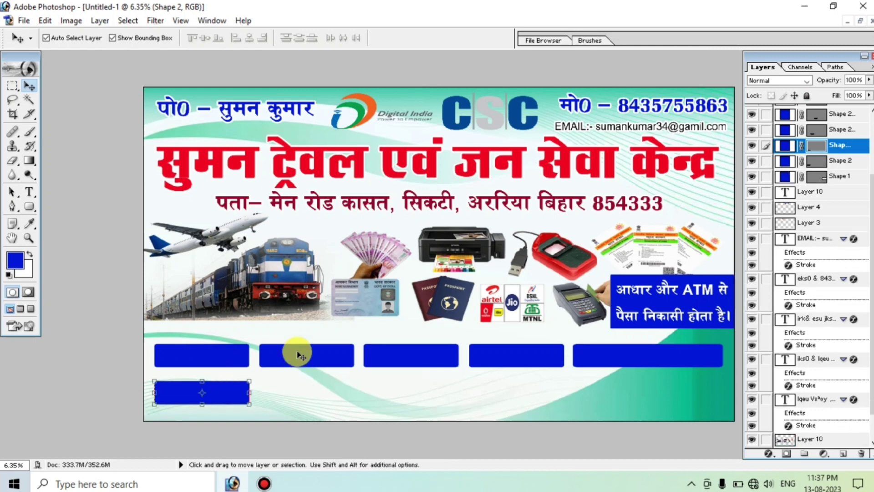
drag(297, 351, 285, 392)
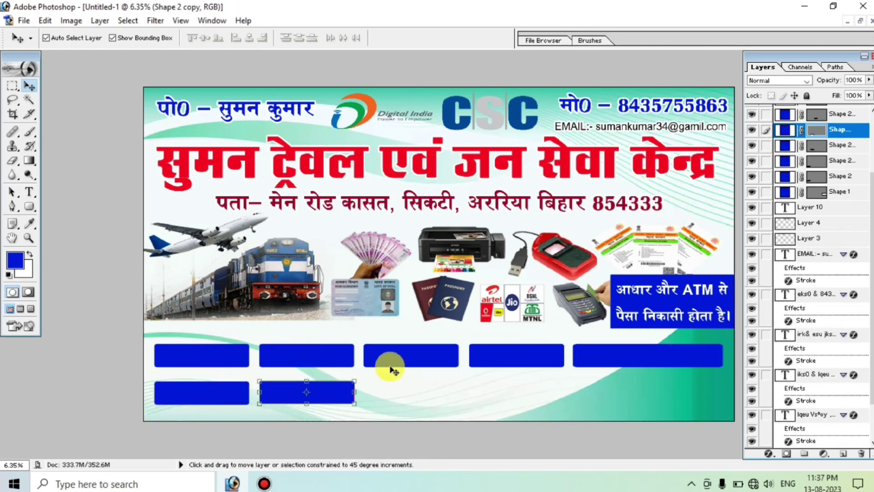
mouse_move(401, 355)
mouse_down()
mouse_move(393, 384)
mouse_move(382, 391)
mouse_up()
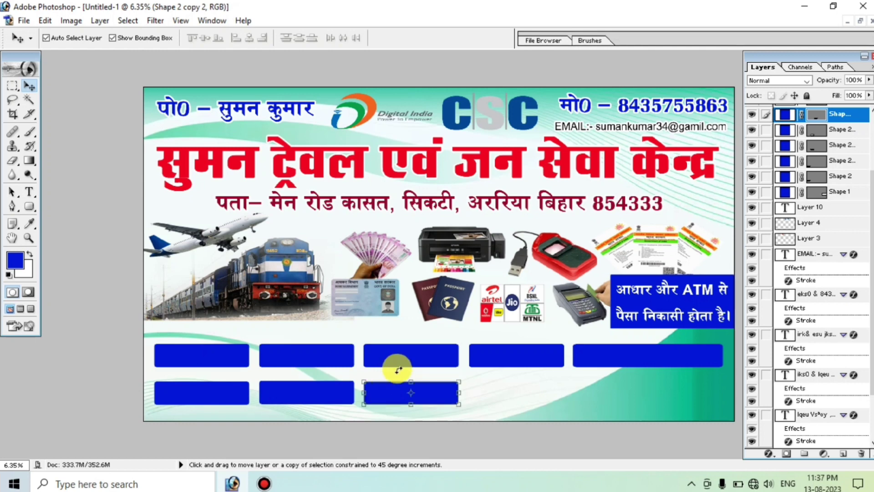
drag(487, 353, 486, 387)
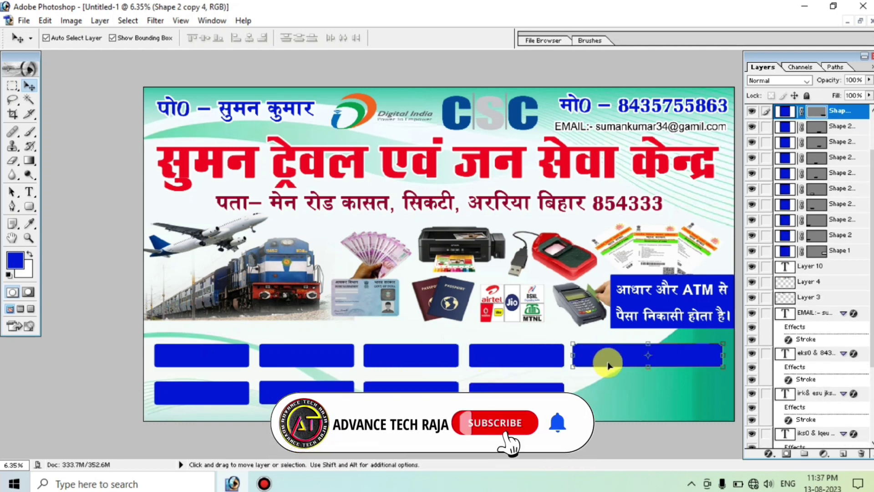
drag(605, 363, 603, 396)
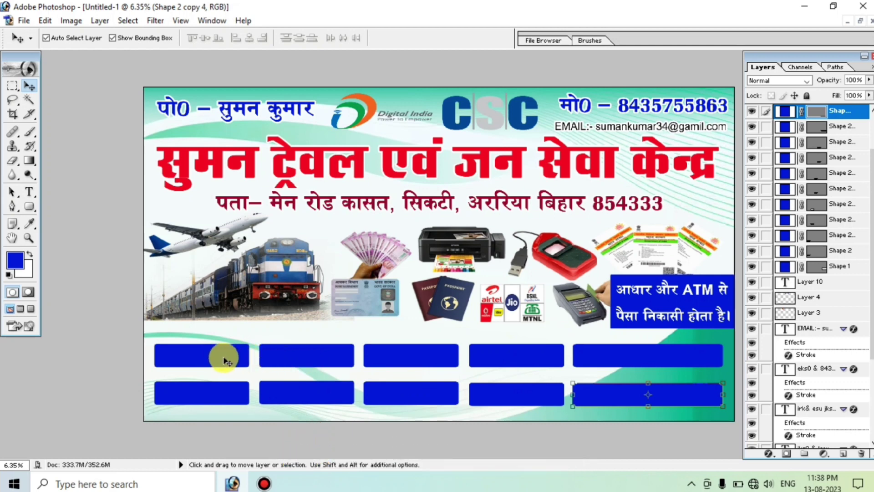
click(204, 361)
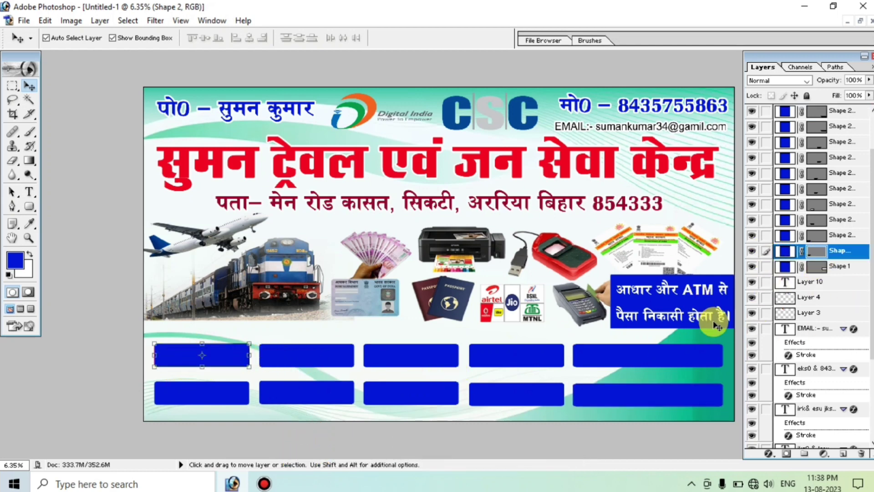
Step: Recolour the first top bar red and the third top bar magenta
double_click(786, 251)
click(531, 151)
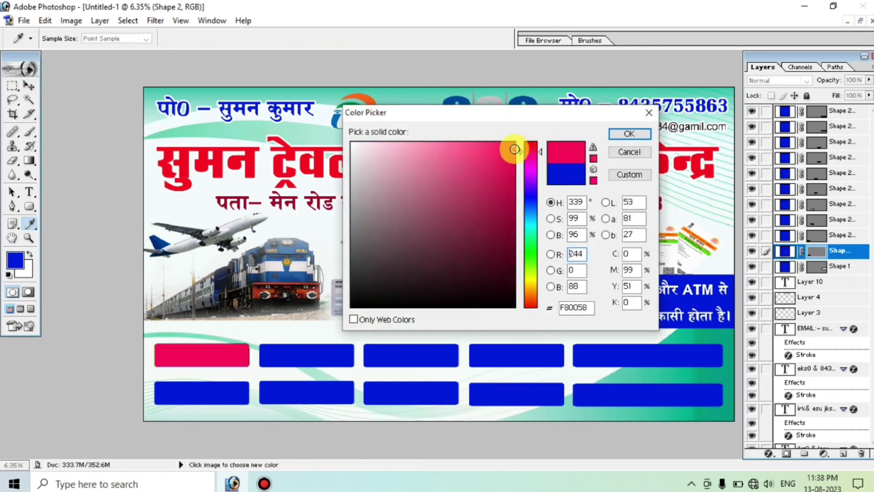
click(511, 184)
drag(510, 184, 534, 141)
click(628, 135)
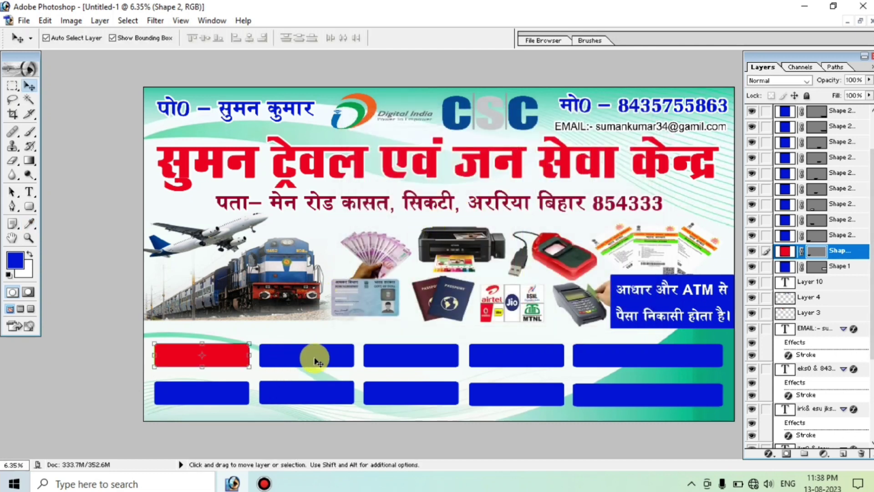
click(417, 361)
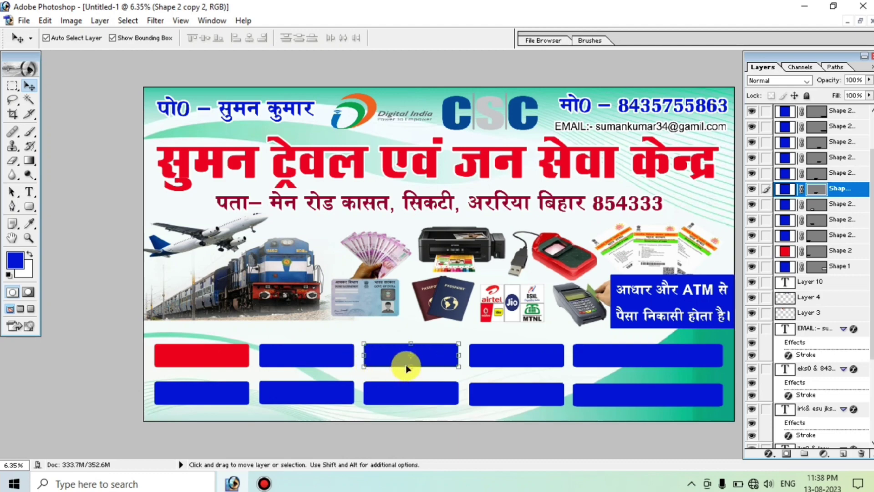
double_click(789, 189)
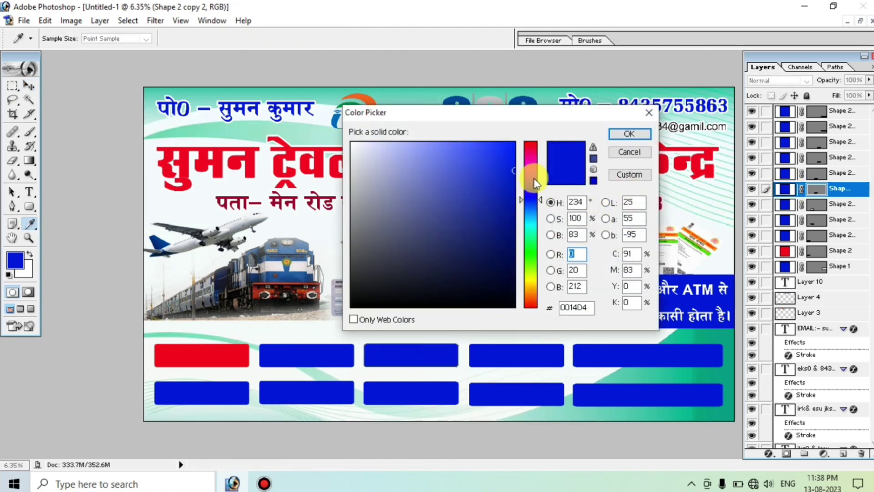
click(532, 164)
key(Return)
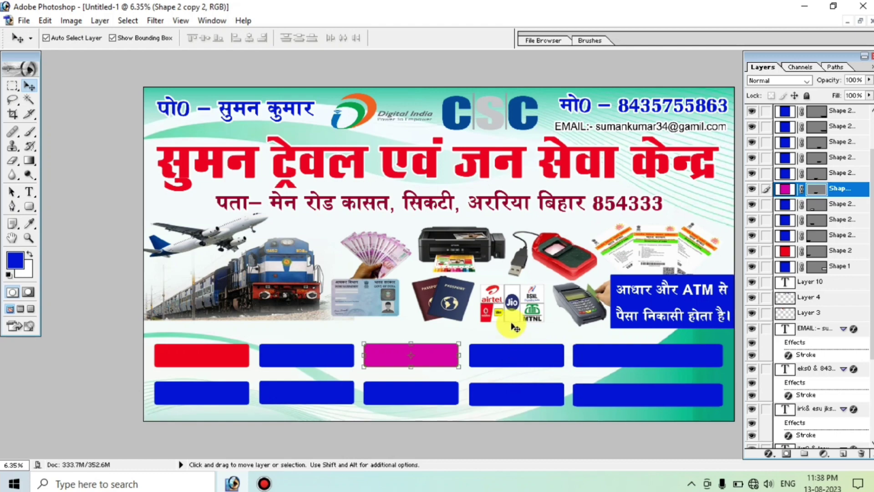
Step: Make the fourth top bar green and the fifth top bar black
click(527, 351)
double_click(785, 158)
drag(531, 199, 531, 258)
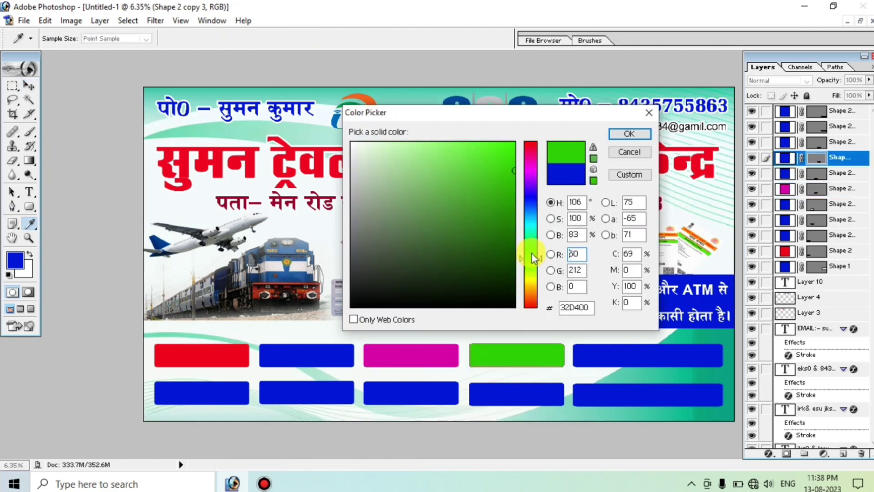
click(629, 134)
click(648, 355)
double_click(785, 127)
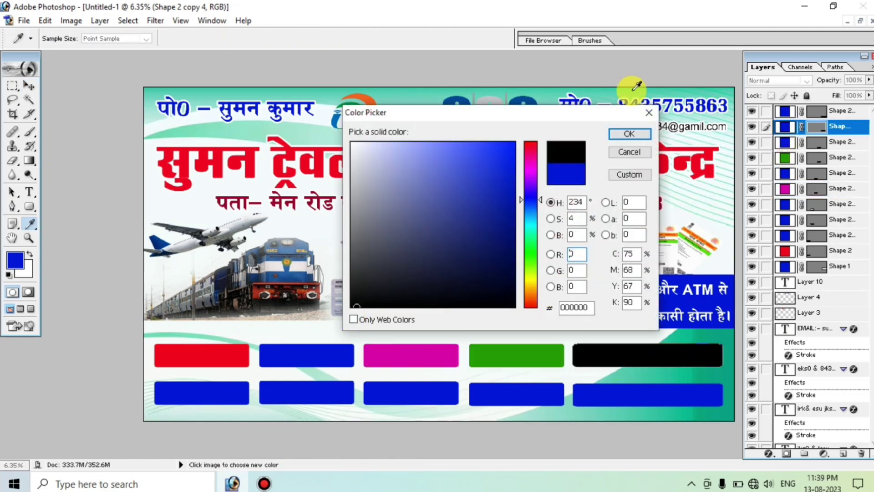
click(629, 133)
Step: Make the first bottom bar magenta and the second bottom bar red
click(189, 403)
double_click(786, 236)
click(629, 134)
click(306, 392)
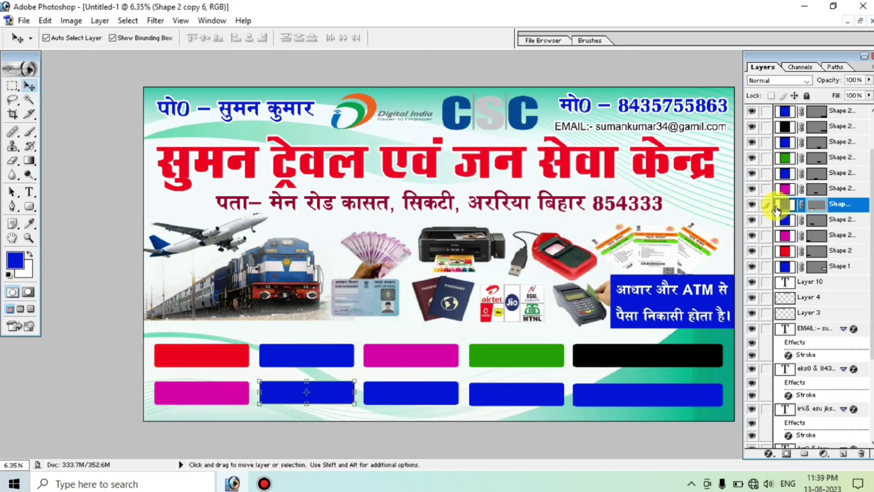
double_click(786, 204)
drag(539, 151, 539, 142)
click(629, 133)
Step: Make the third bottom bar yellow-green and the fourth bottom bar teal
click(410, 393)
double_click(786, 174)
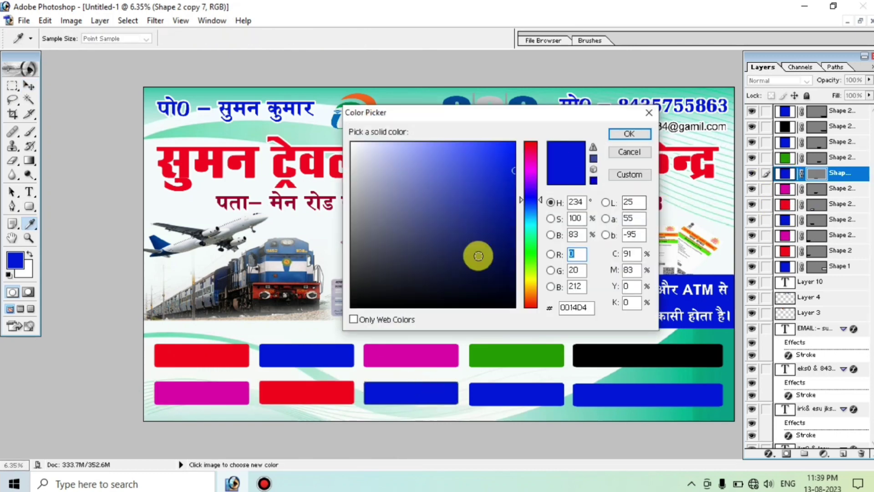
click(532, 231)
click(532, 215)
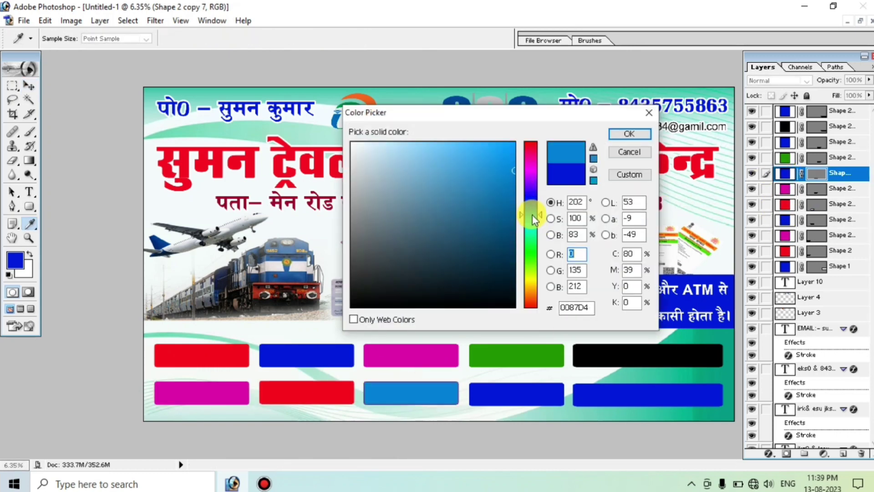
click(535, 280)
click(629, 133)
click(516, 394)
double_click(786, 142)
drag(531, 203, 530, 217)
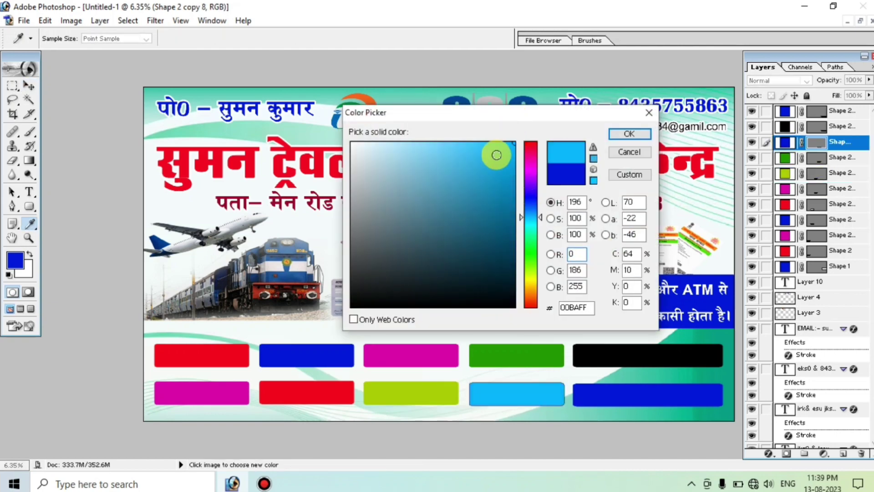
click(532, 230)
click(630, 134)
Step: Cancel the colour change on the bottom-right bar so it stays blue
ctrl+click(616, 392)
double_click(786, 111)
click(531, 163)
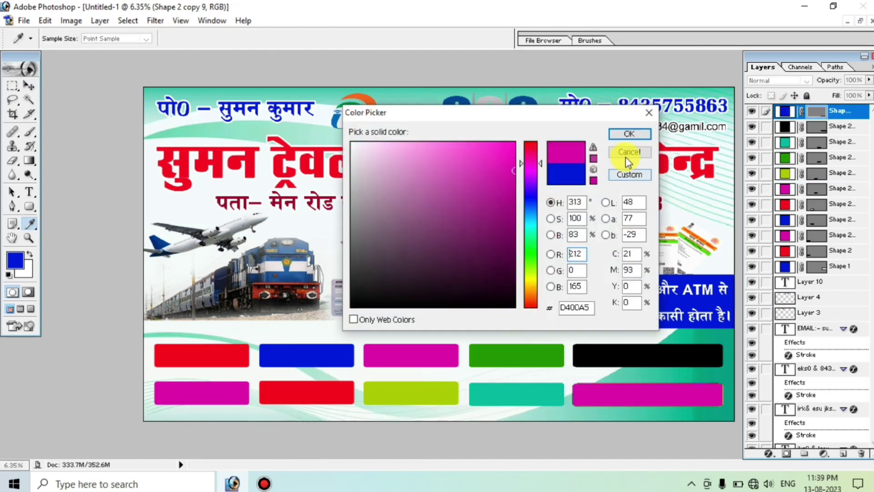
click(628, 154)
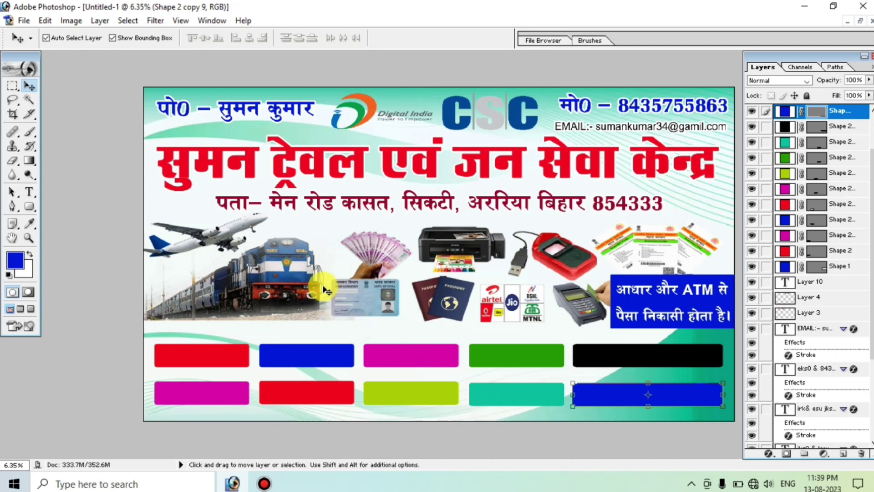
click(321, 411)
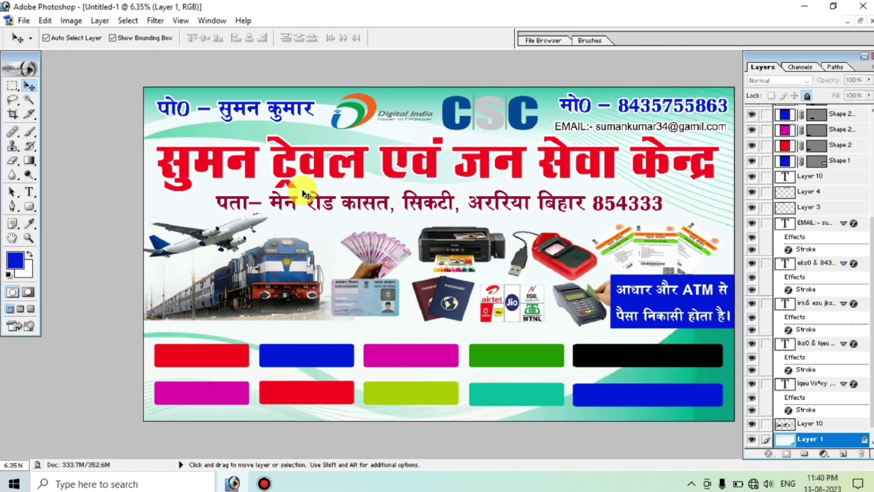
Step: Copy the heading onto the red bar as the label हवाई टिकट, resized to fit
click(253, 164)
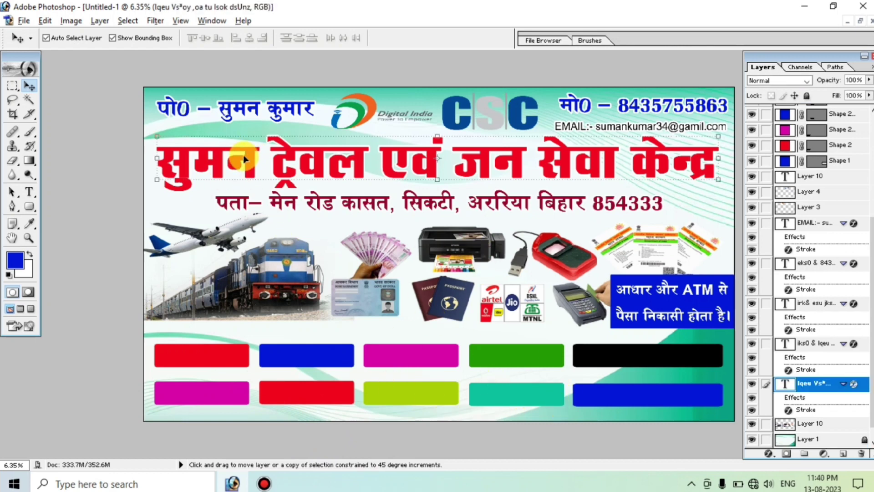
drag(243, 159, 246, 326)
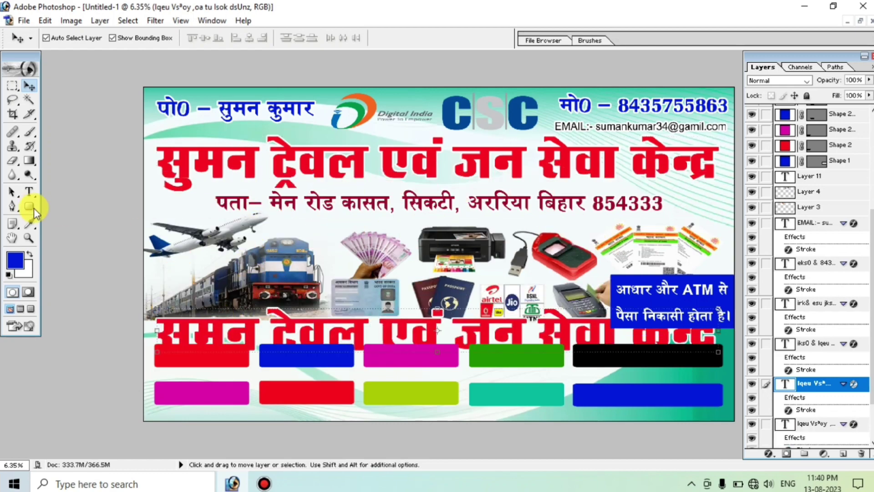
click(29, 193)
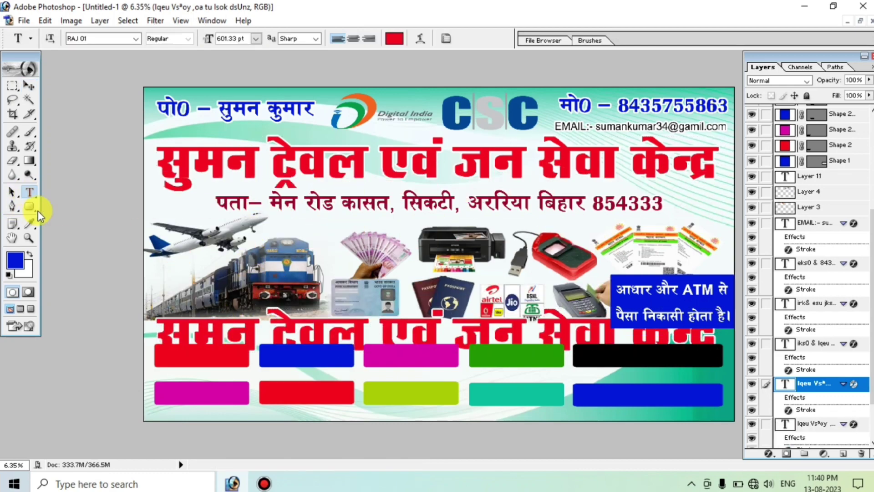
triple_click(166, 333)
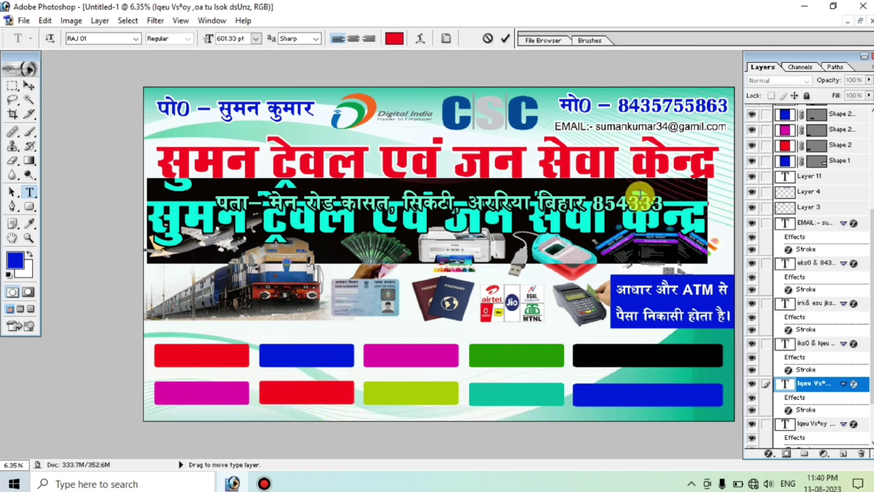
drag(594, 248, 524, 368)
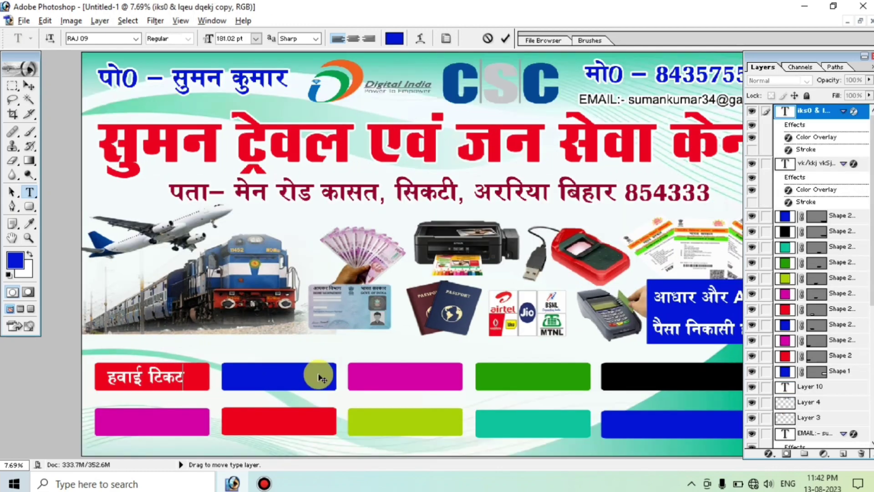
click(28, 86)
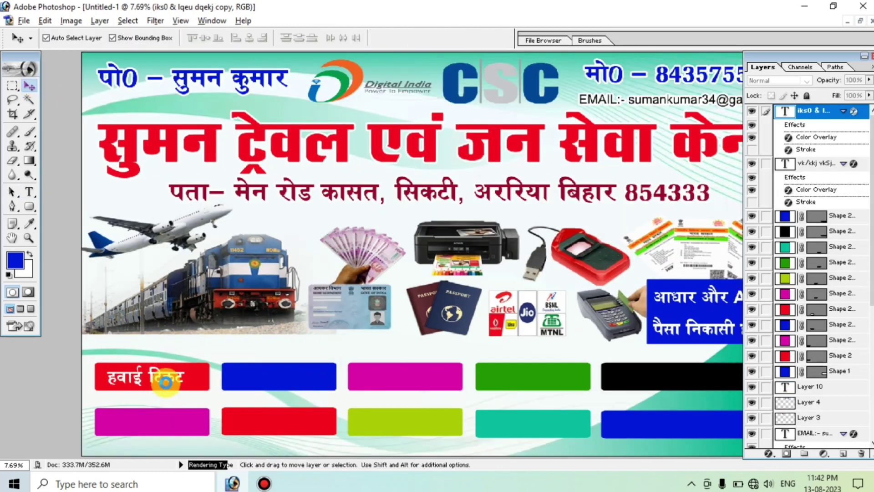
mouse_move(164, 383)
mouse_down()
mouse_move(159, 376)
mouse_move(193, 391)
mouse_up()
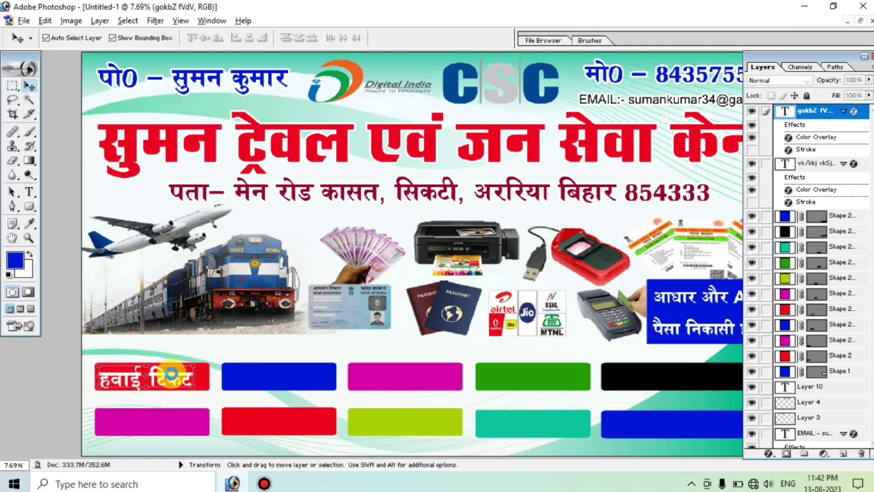
key(Return)
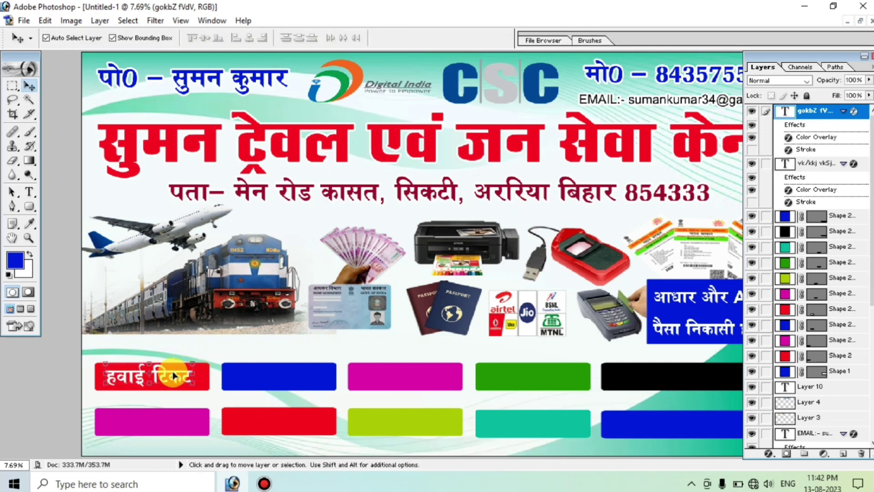
Step: Copy the label onto the blue bar and retype it as रेल टिकट
key(t)
click(135, 39)
key(v)
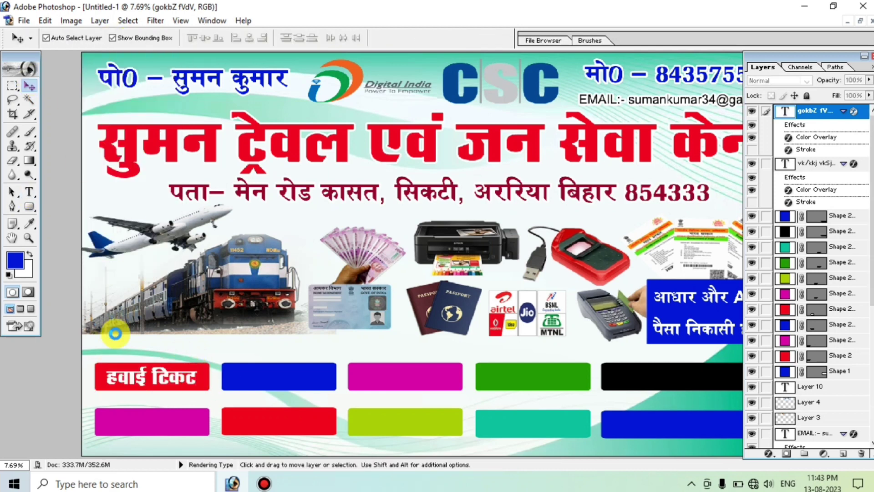
drag(150, 377, 292, 387)
key(t)
click(291, 387)
key(ctrl+a)
text(jsy)
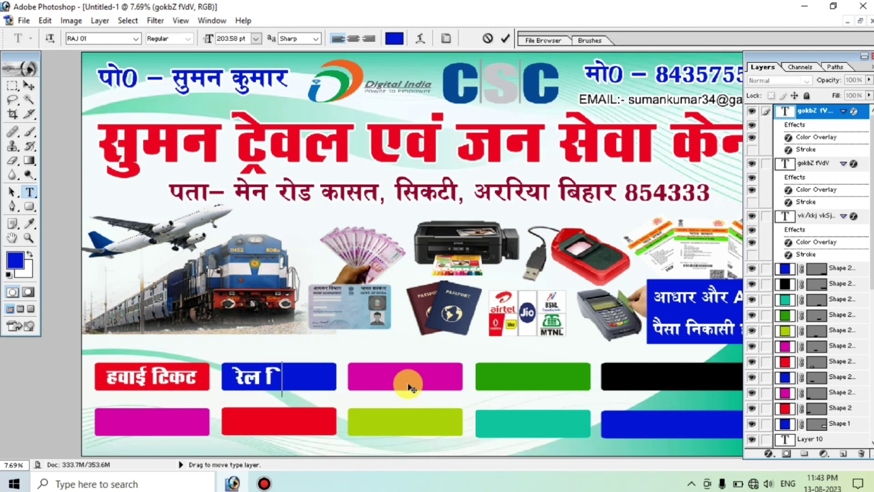
text(v)
Step: Add label copies reading पासपोर्ट सेवा on the magenta bar and मोबाईल रिचार्ज on the green bar
drag(288, 377, 413, 378)
key(t)
click(451, 380)
key(ctrl+a)
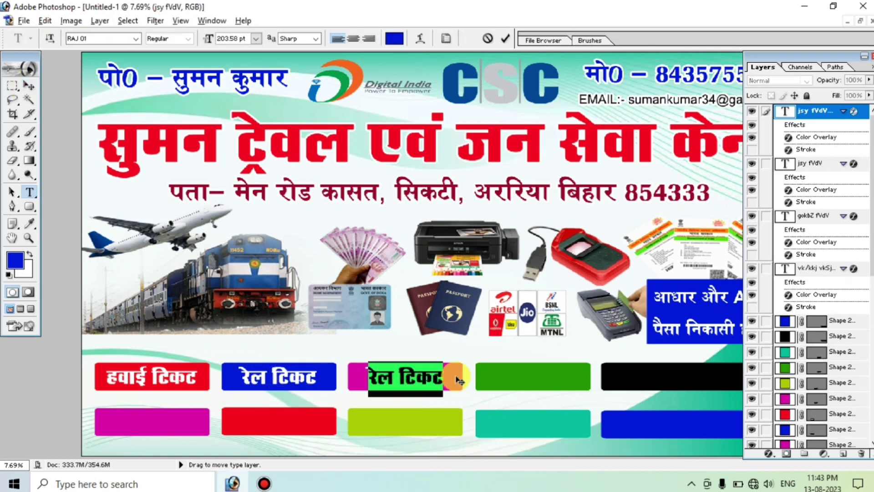
text(ikliksVZ lsoksVZ lsok)
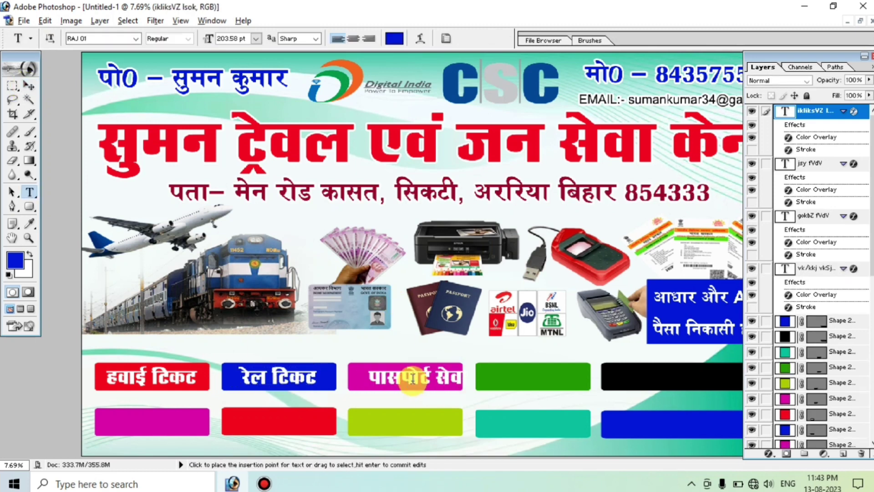
text(v)
drag(384, 373, 499, 375)
key(t)
click(499, 375)
key(ctrl+a)
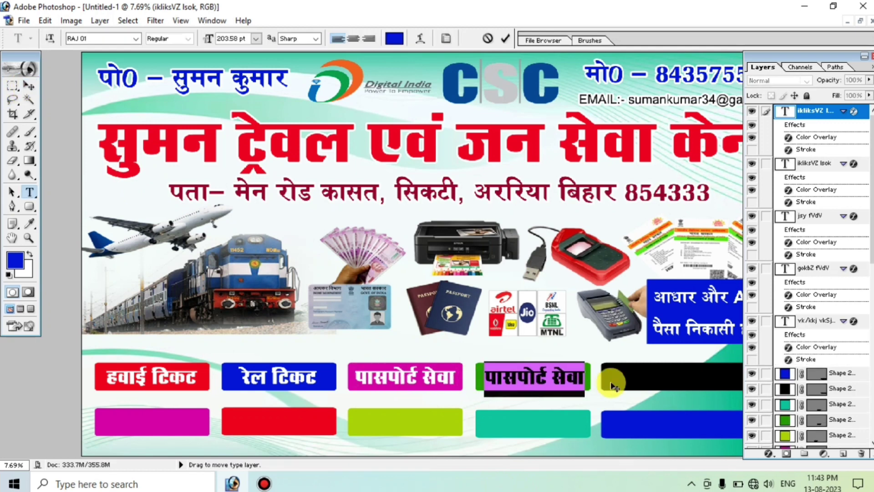
text(eks)
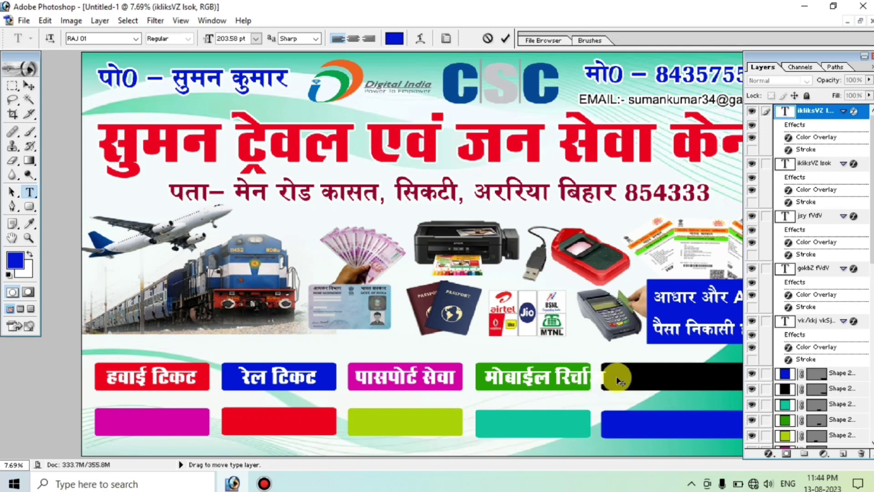
text(tZ)
Step: Copy the label onto the black bar and begin retyping it as the photocopy label
key(ctrl+Return)
key(v)
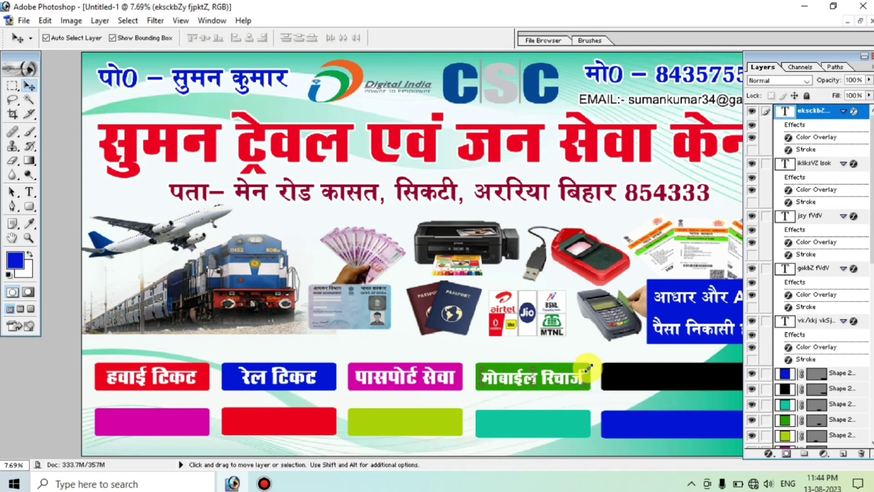
drag(549, 376, 676, 376)
key(t)
click(677, 376)
key(ctrl+a)
text(Q)
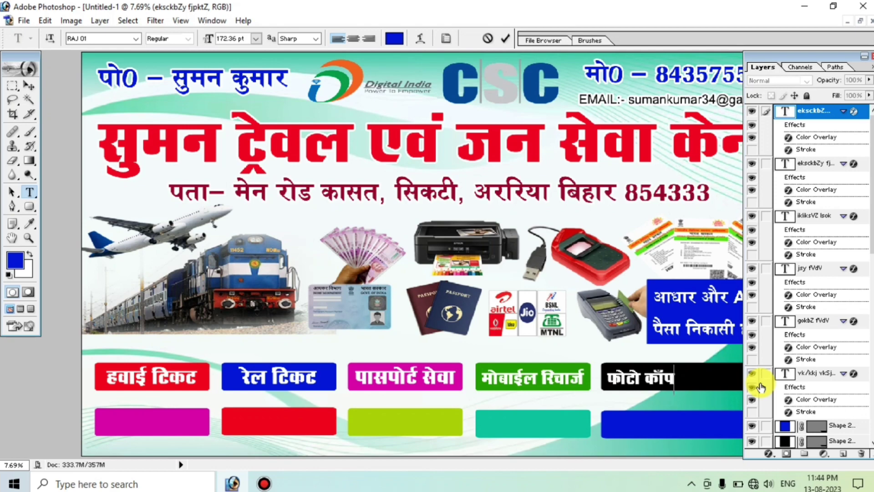
key(ctrl+0)
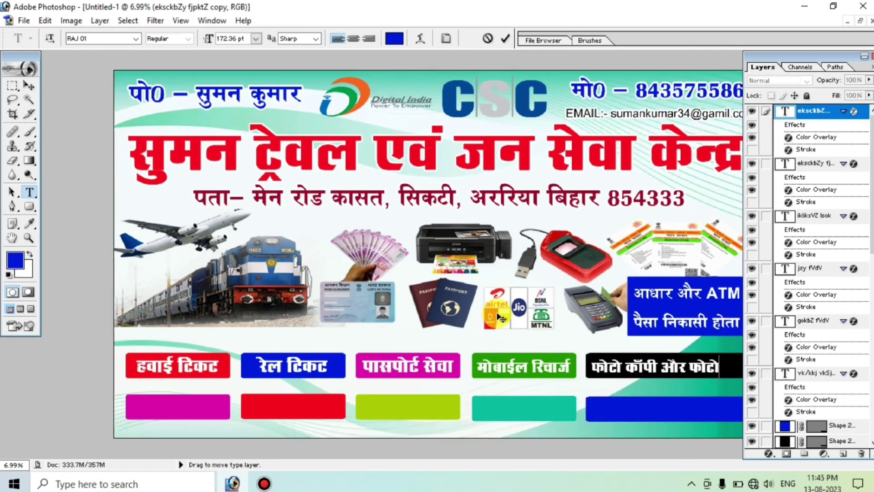
key(ctrl+Return)
Step: Copy the हवाई टिकट label onto the pink box and retype it as रासन कार्ड
key(v)
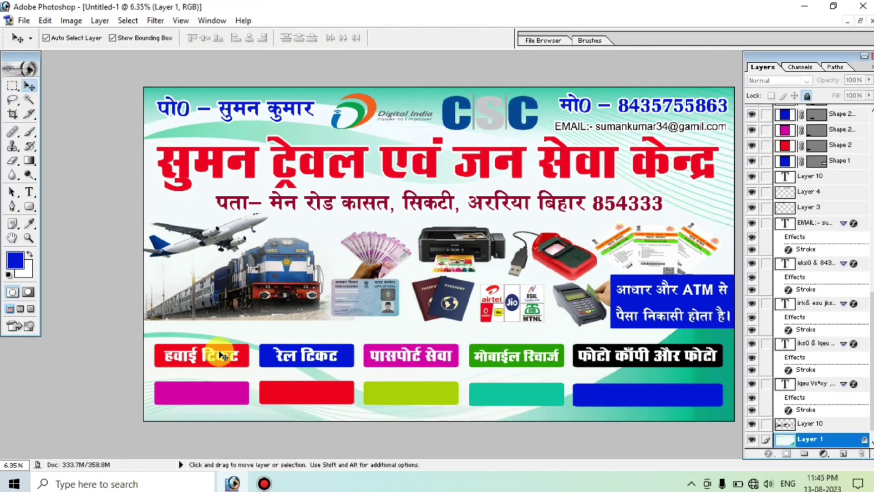
drag(216, 351, 220, 390)
key(t)
click(220, 392)
key(ctrl+a)
text(l)
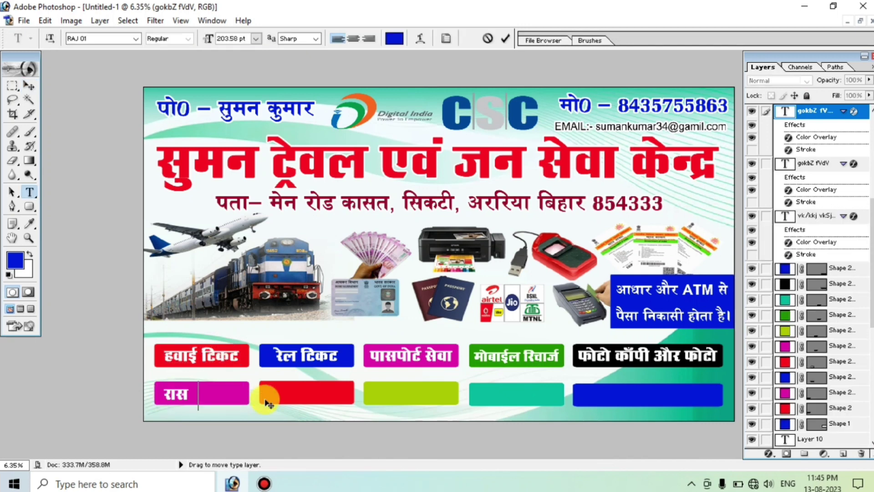
key(ctrl+Return)
Step: Copy the रासन कार्ड label onto the red box and change it to पैन कार्ड
key(v)
drag(201, 393, 305, 392)
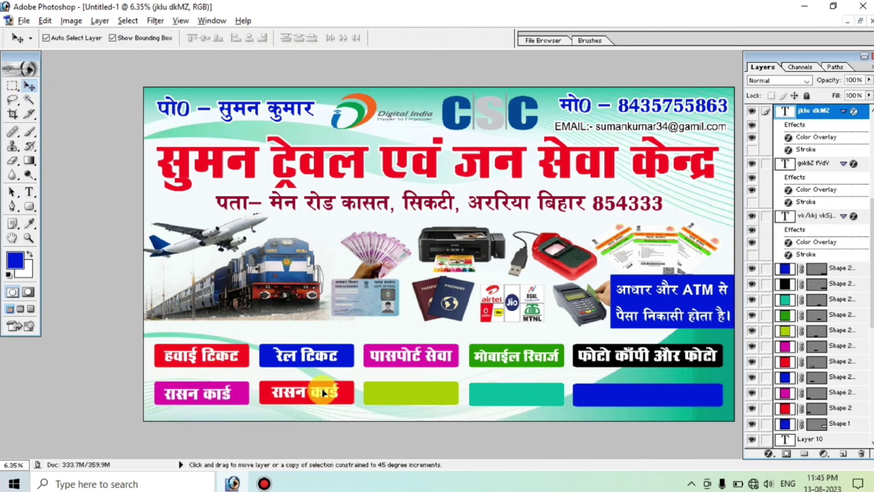
key(t)
triple_click(296, 393)
text(i)
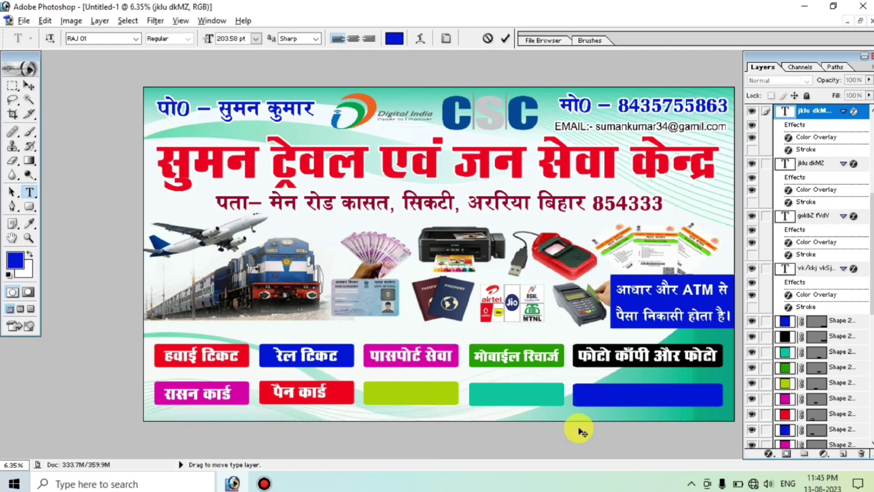
key(ctrl+Return)
Step: Label the yellow-green box बिजली बिल and scale the label to fit the box
key(v)
drag(310, 393, 411, 392)
key(t)
triple_click(410, 394)
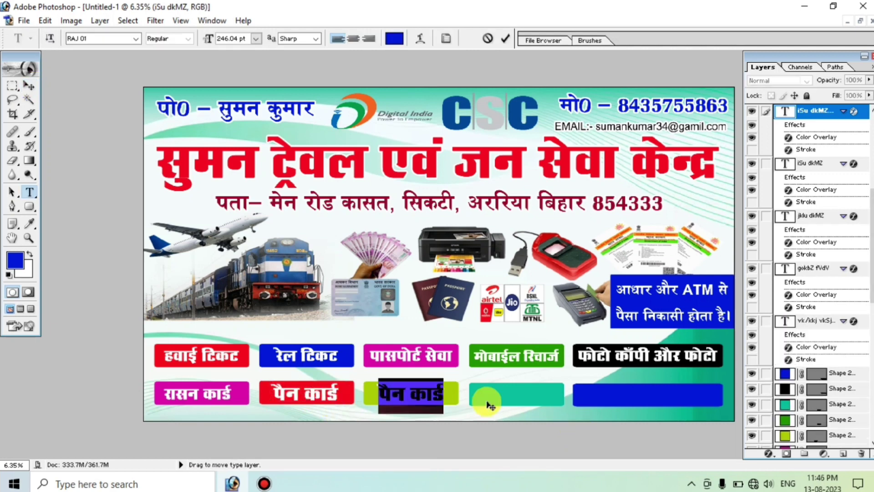
text(fcy)
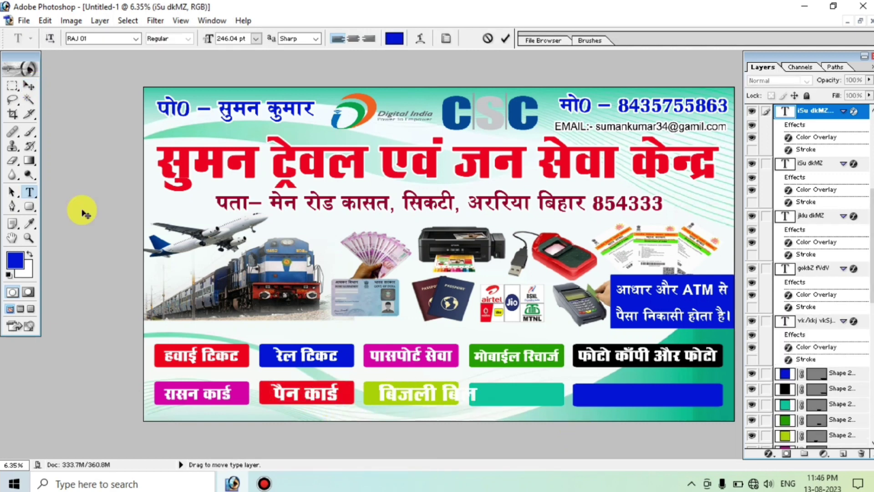
key(ctrl+Return)
key(v)
drag(473, 386, 467, 385)
key(Return)
Step: Recolour the yellow-green box green
key(ctrl+plus)
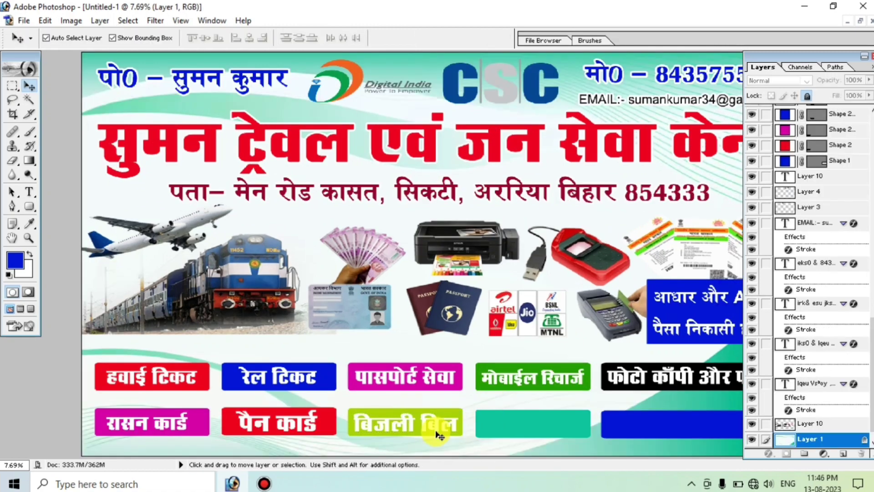
double_click(785, 111)
drag(523, 234, 523, 219)
key(Return)
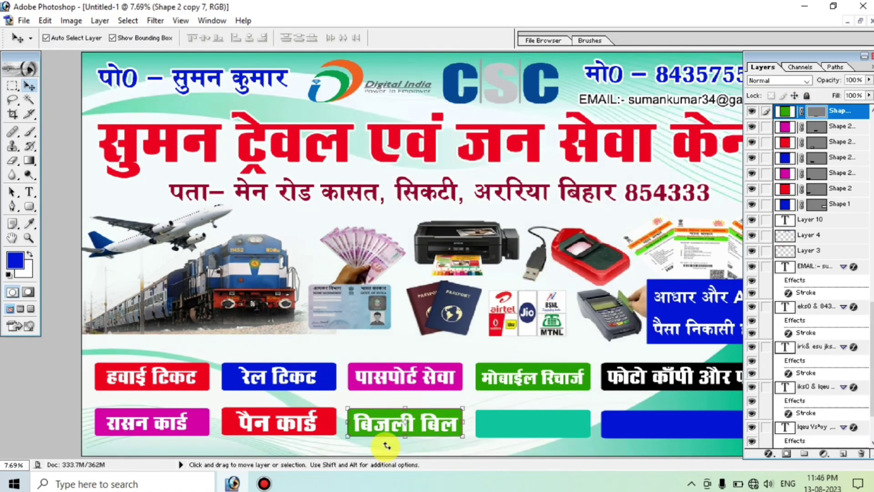
Step: Label the teal box आधार कार्ड and recolour that box purple
drag(414, 423, 608, 430)
text(tvk)
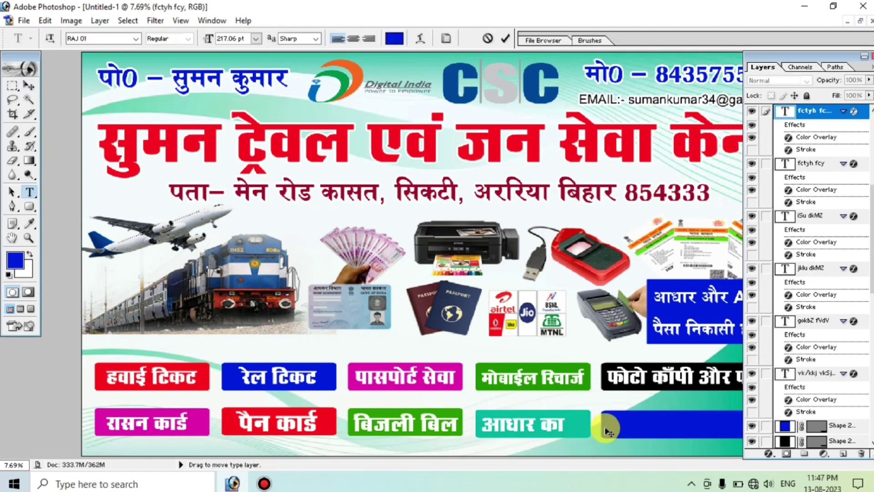
text(र्ड)
key(ctrl+Return)
double_click(785, 439)
mouse_move(531, 250)
mouse_down()
mouse_move(539, 209)
mouse_move(529, 178)
mouse_move(538, 287)
mouse_move(533, 186)
mouse_up()
key(Escape)
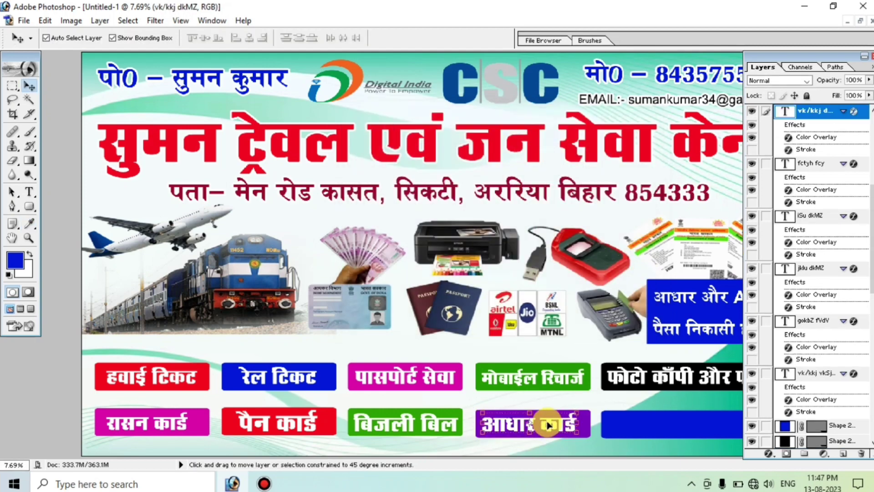
Step: Copy a label onto the blue box and retype it as हिन्दी अंग्रेजी टाईपिंग
drag(552, 426, 670, 416)
key(t)
key(ctrl+a)
text(fg)
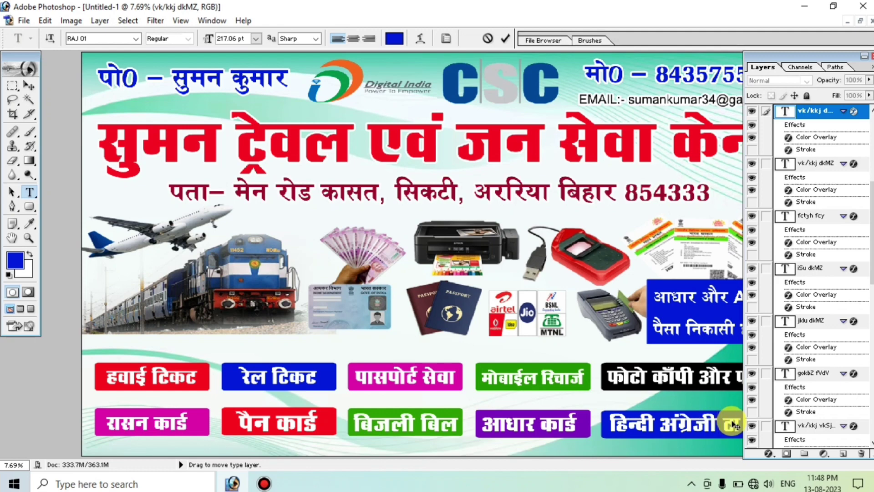
key(ctrl+0)
click(28, 85)
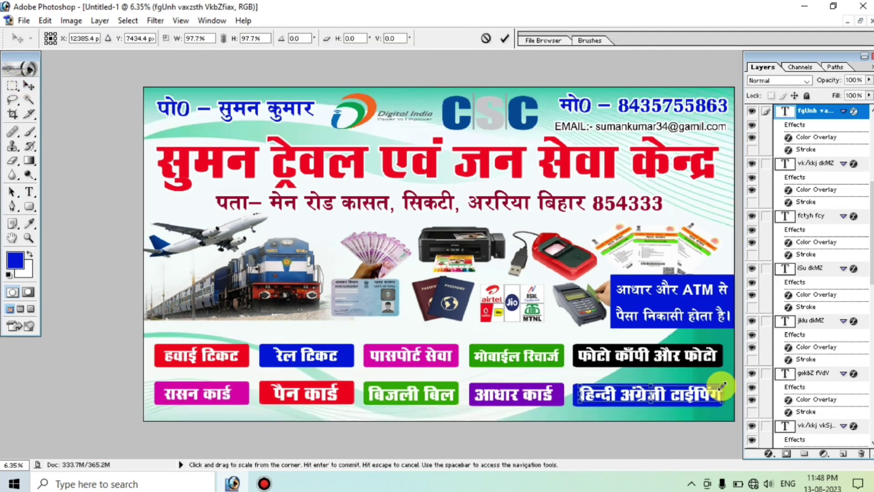
click(743, 355)
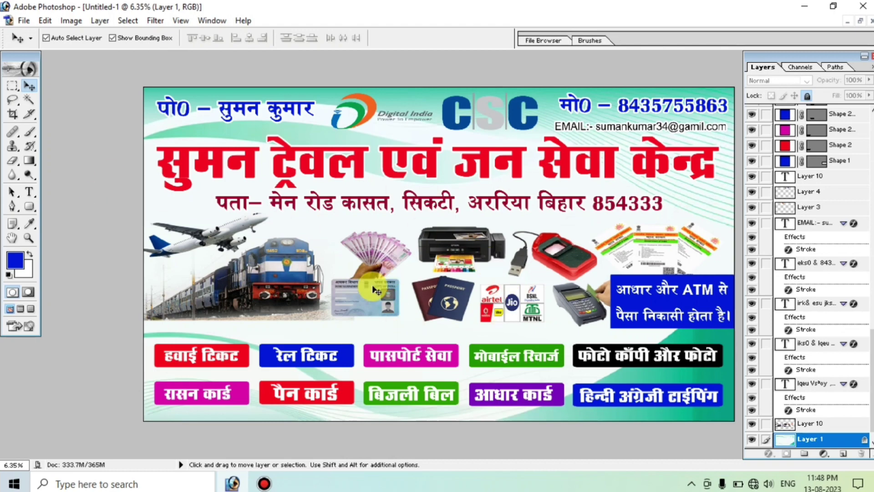
Step: Select every layer in the Layers panel and merge them into one background layer
key(ctrl+minus)
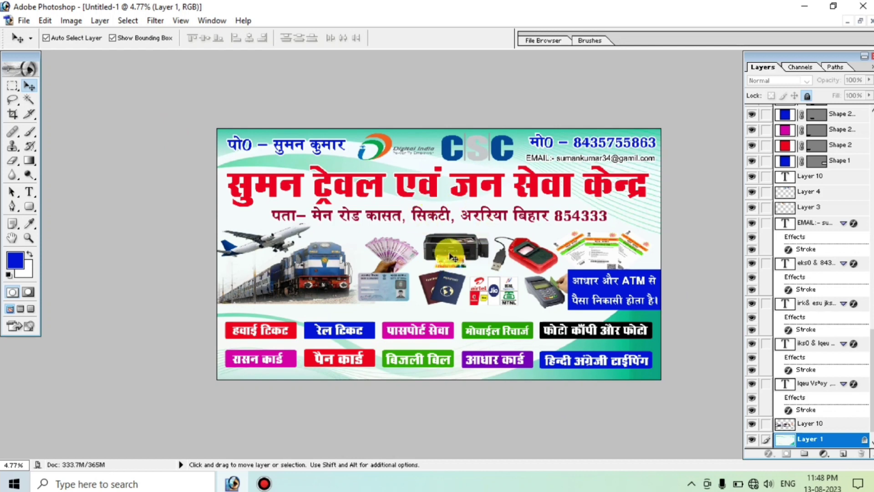
scroll(472, 249, up, 2)
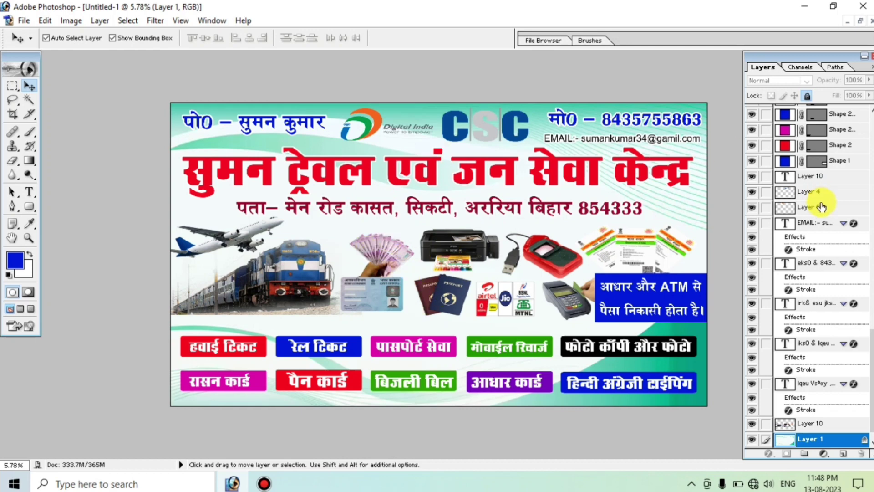
scroll(806, 191, up, 3)
scroll(805, 179, up, 3)
scroll(805, 179, up, 3)
scroll(795, 196, up, 3)
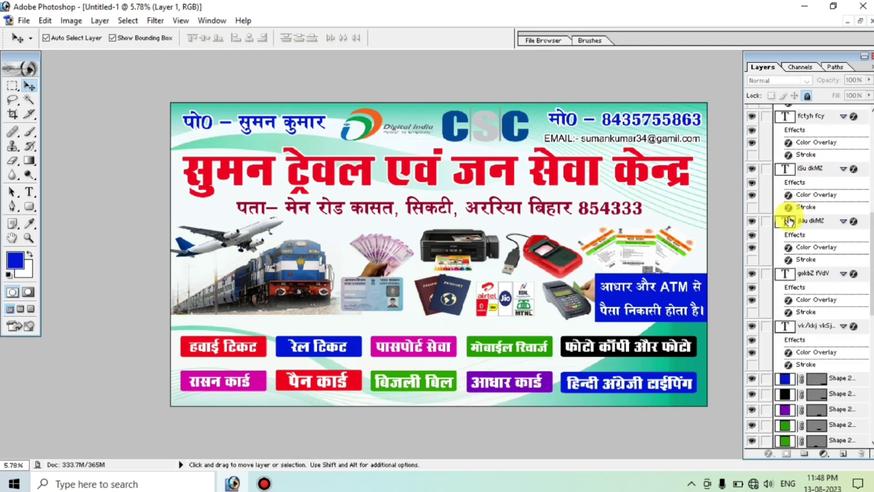
scroll(790, 214, up, 3)
scroll(784, 192, up, 3)
mouse_move(768, 118)
mouse_down()
mouse_move(769, 469)
mouse_move(764, 430)
mouse_up()
scroll(765, 321, down, 5)
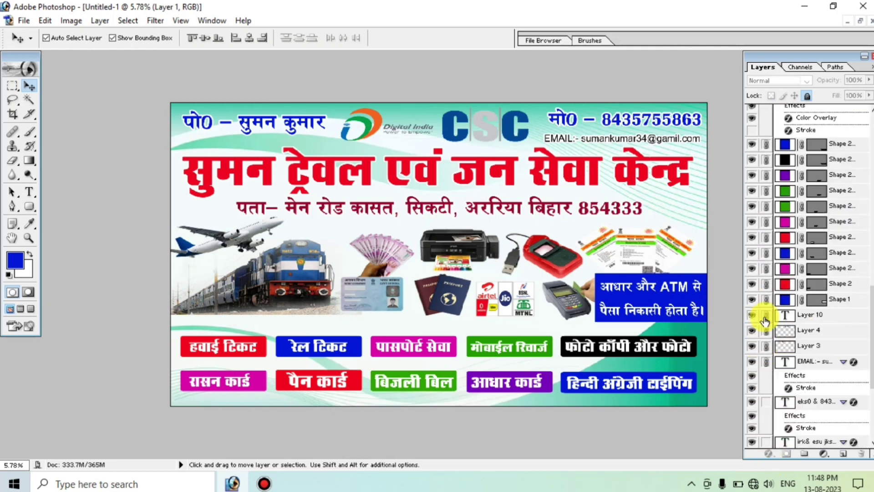
scroll(765, 396, down, 2)
scroll(765, 378, down, 1)
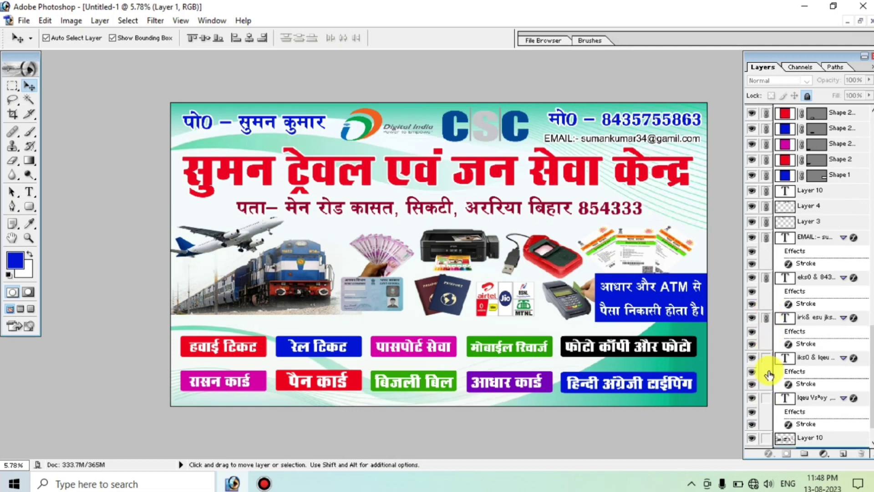
scroll(765, 428, down, 2)
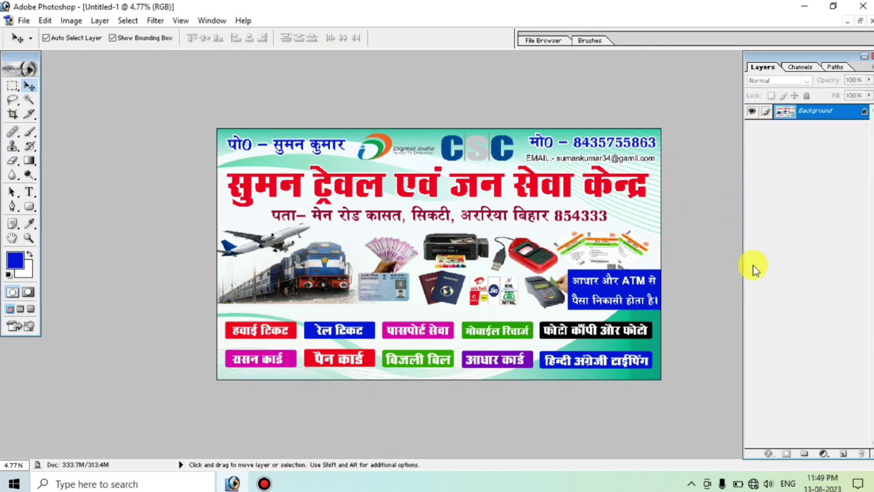
Step: Save the banner to the Desktop as bb.jpg in JPEG format at Maximum quality
key(ctrl+0)
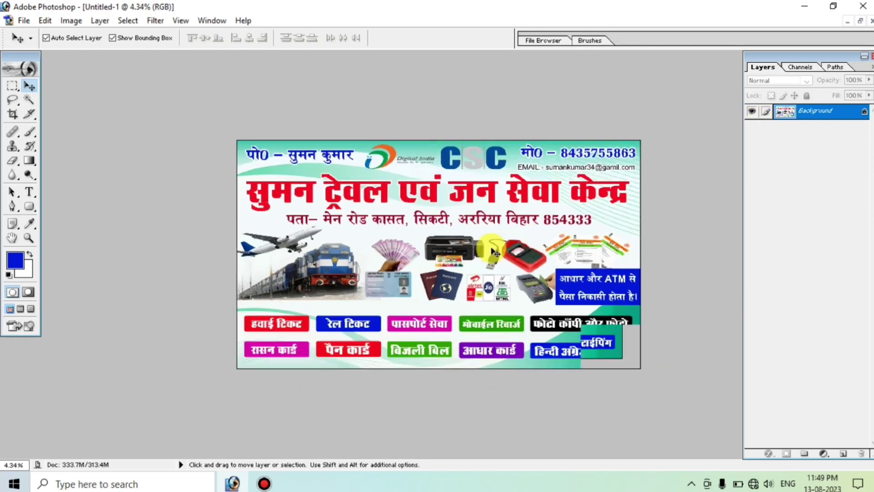
key(ctrl+minus)
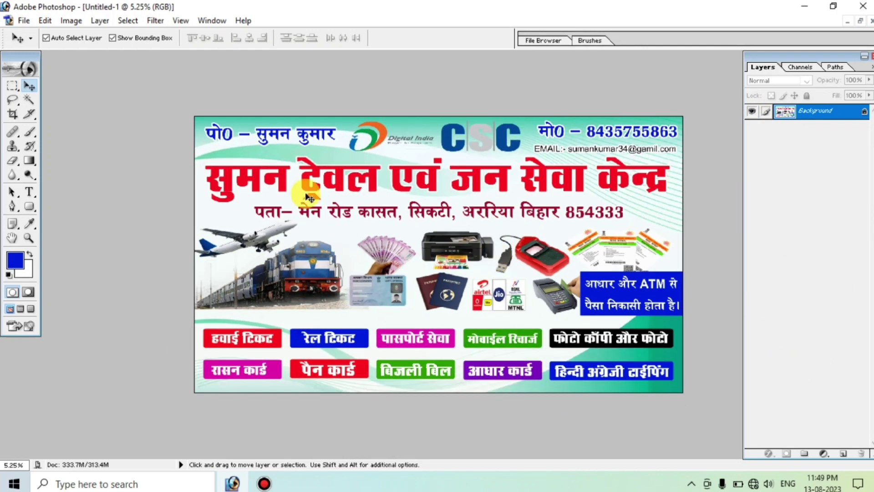
click(23, 21)
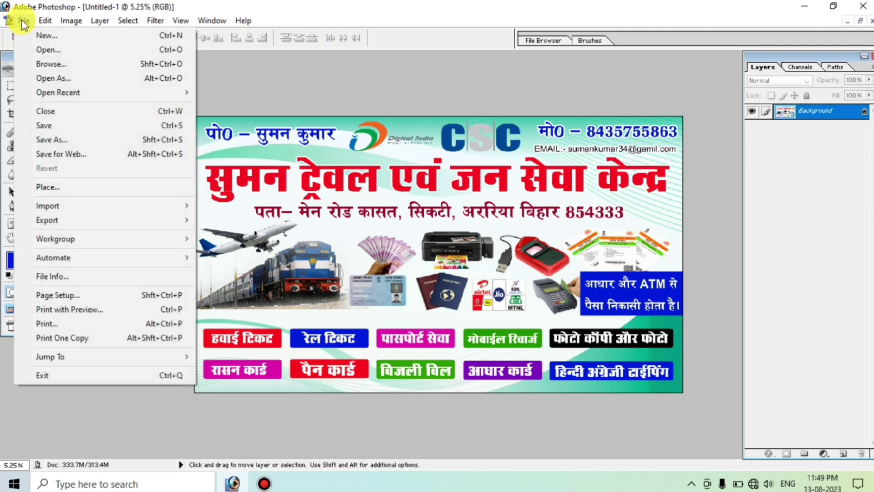
click(76, 140)
click(39, 105)
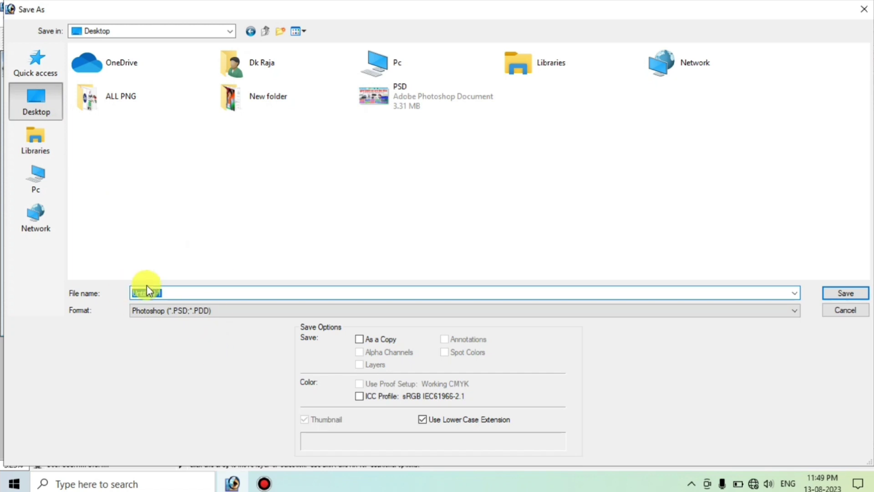
text(dd)
click(154, 312)
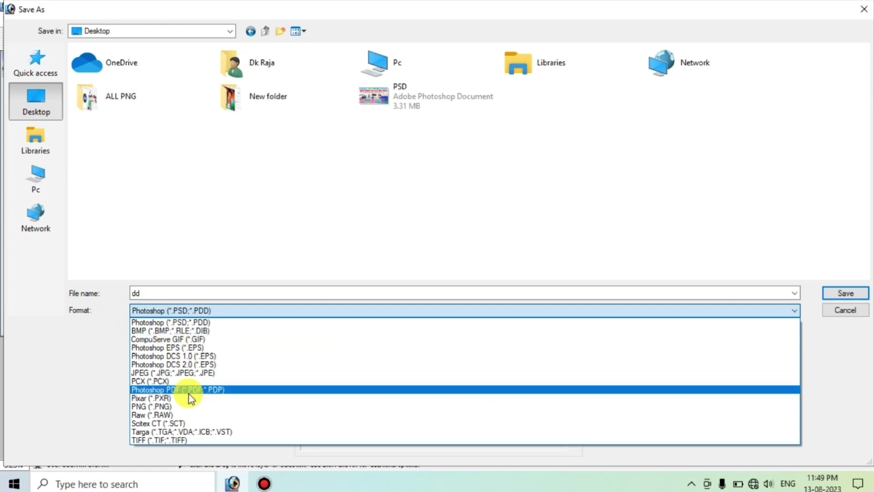
click(177, 374)
click(845, 293)
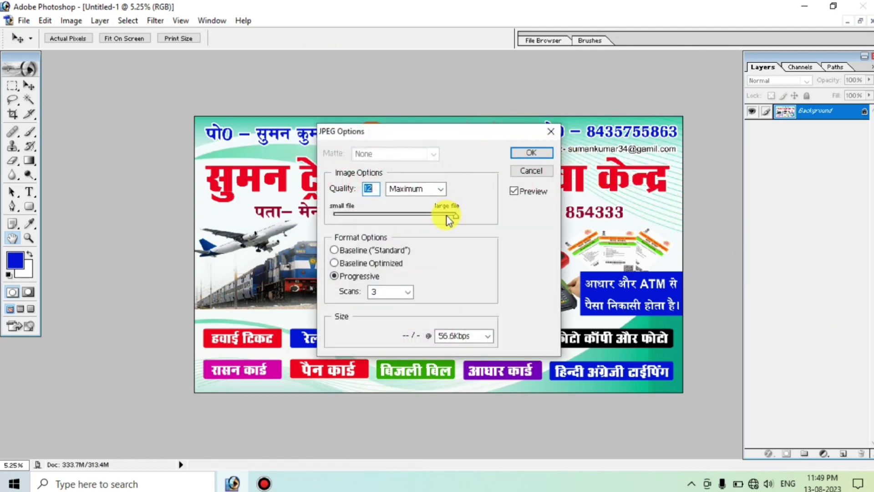
click(530, 153)
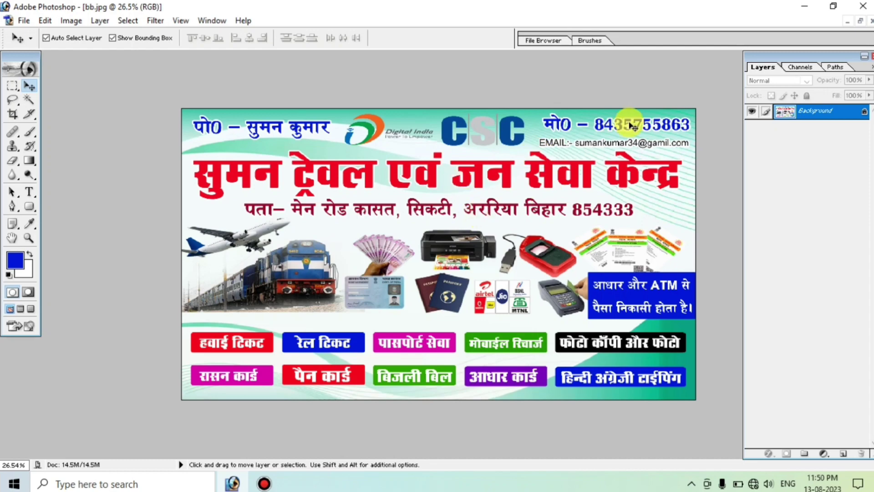
Step: Minimize Photoshop and open bb.jpg from the Desktop in Windows Photos
click(812, 6)
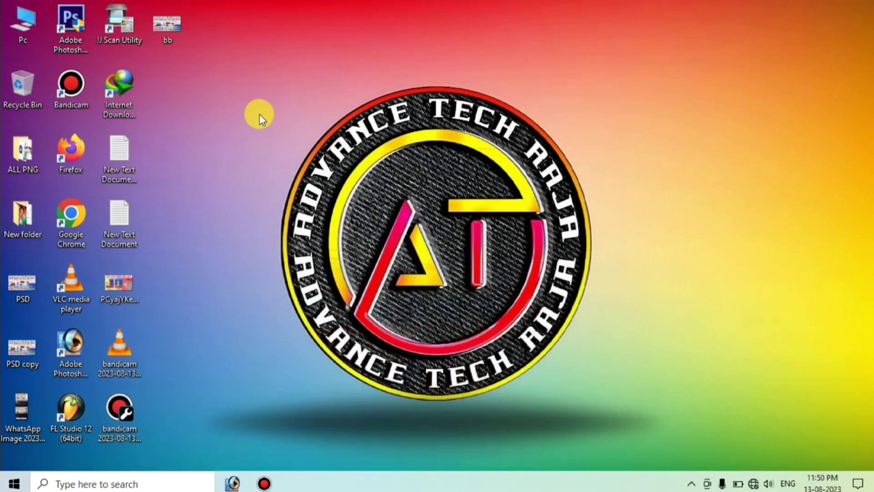
double_click(174, 25)
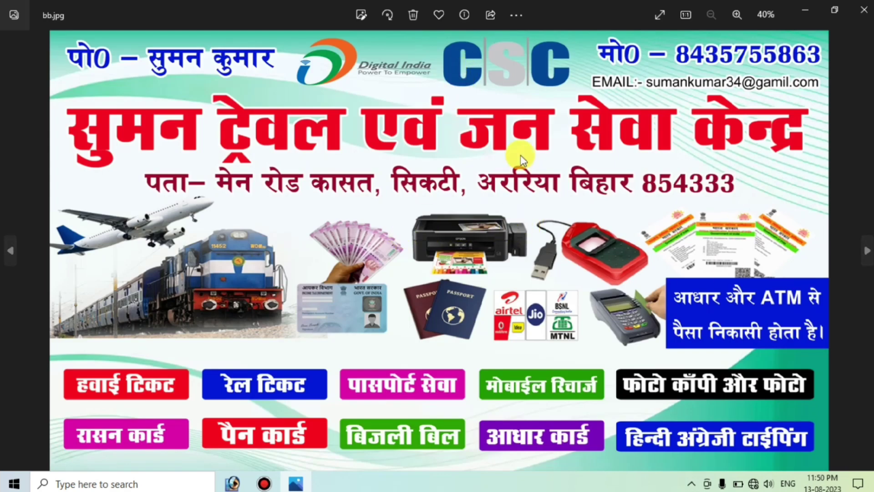
scroll(521, 155, up, 2)
scroll(532, 152, down, 2)
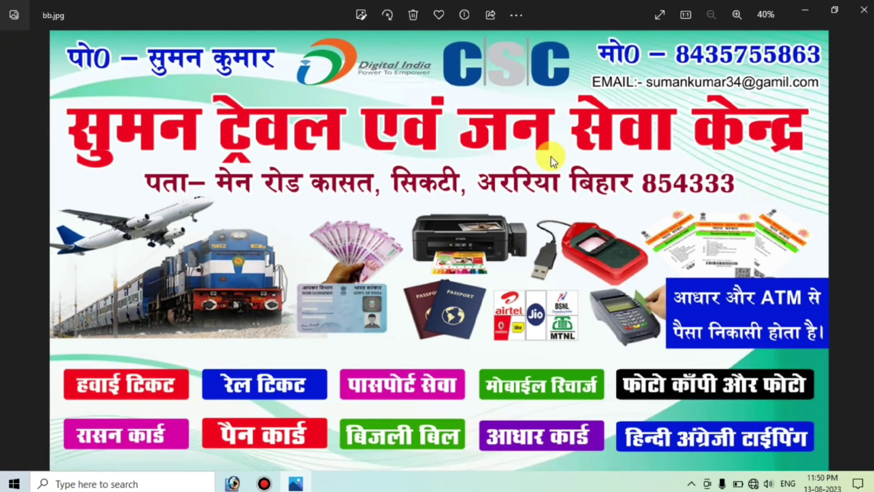